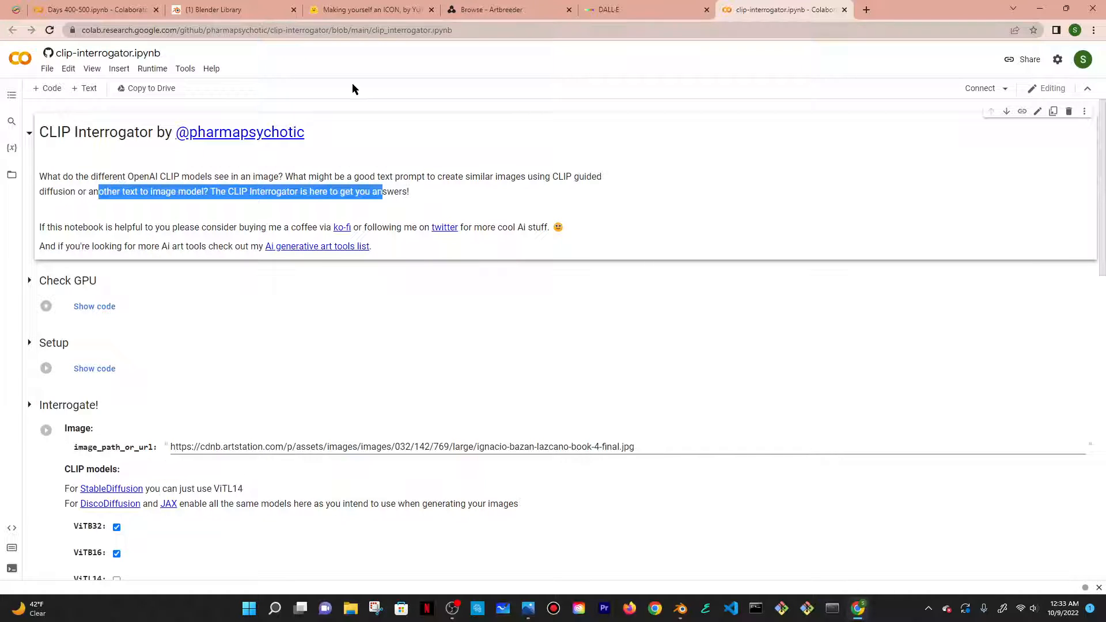
# Switch to Artbreeder, save the pink-haired woman's portrait, and download it from its image page
pyautogui.click(537, 8)
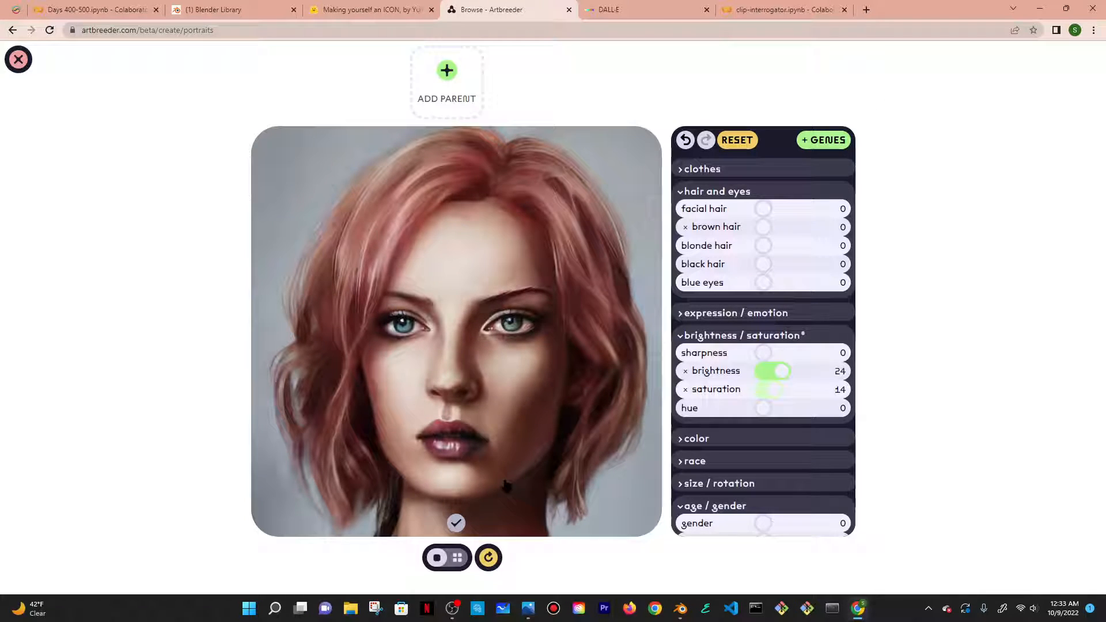
pyautogui.click(456, 523)
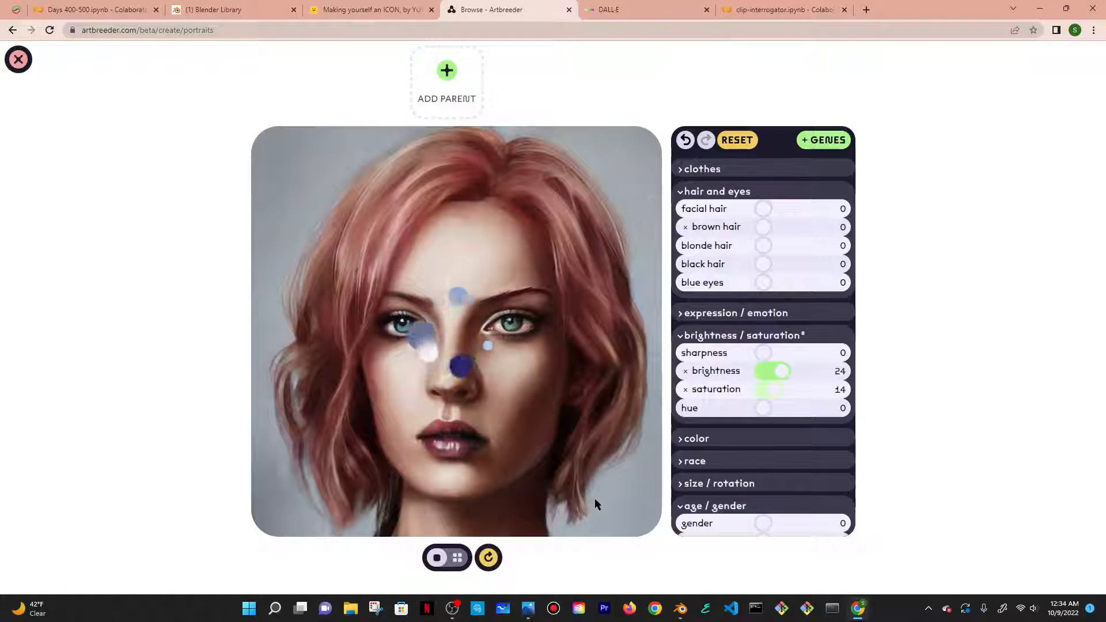
pyautogui.scroll(-3, 453, 481)
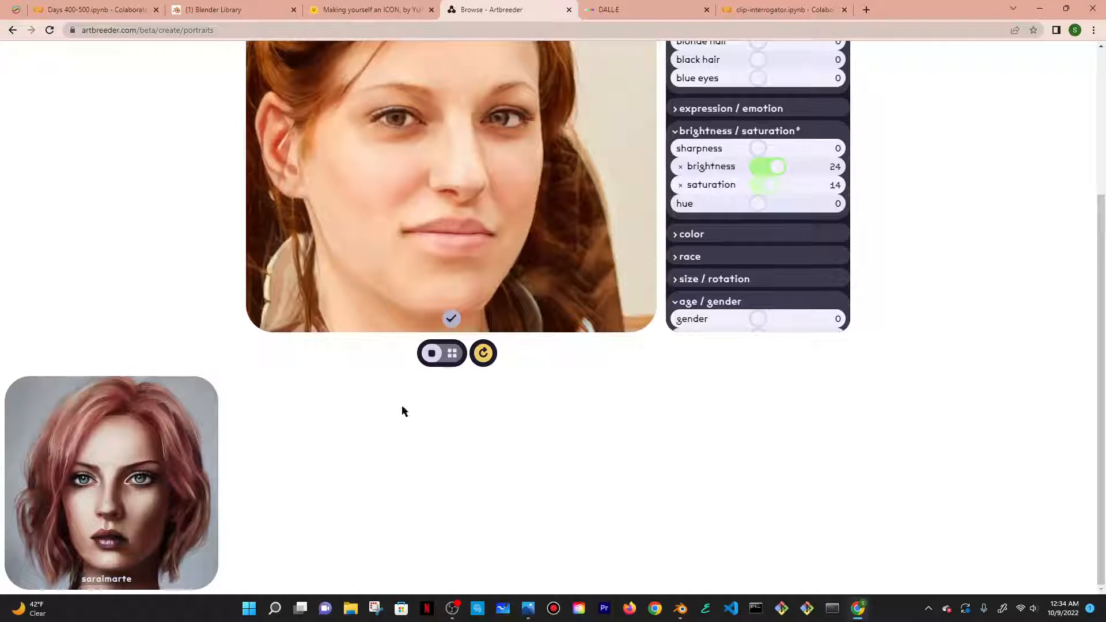
pyautogui.click(168, 458)
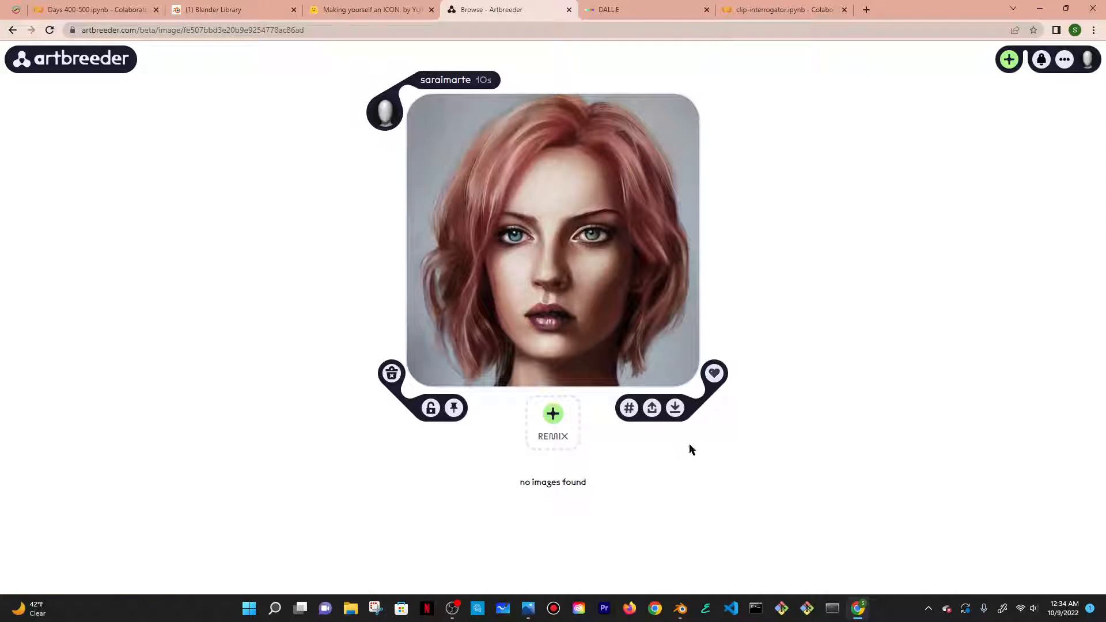
pyautogui.click(677, 412)
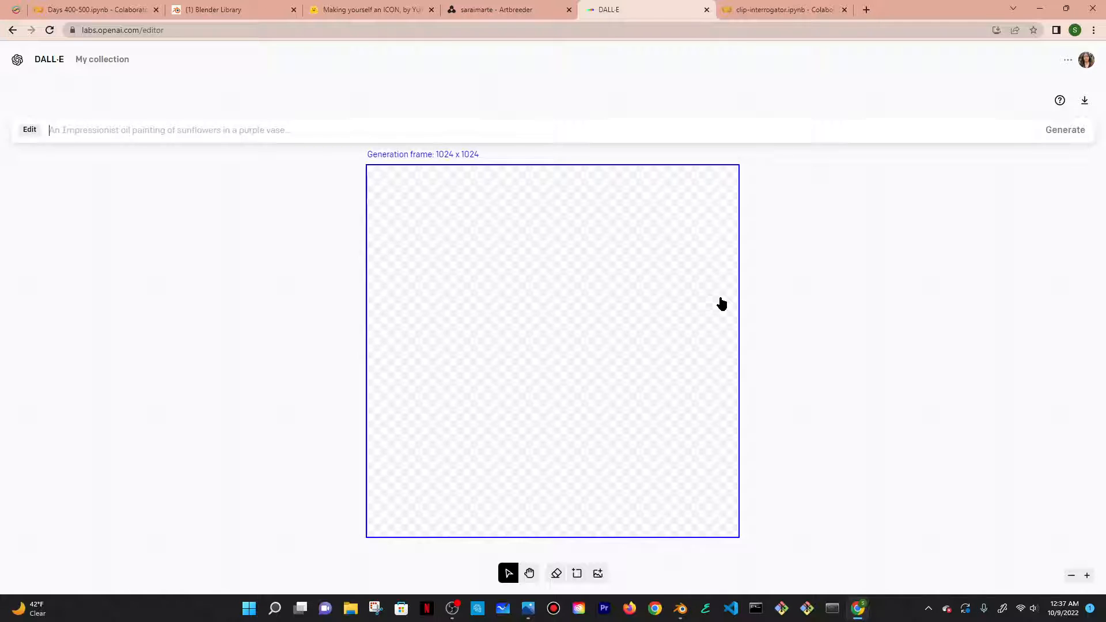
# Upload the downloaded portrait onto the DALL-E canvas and move the generation frame so it covers only the portrait's left part
pyautogui.click(599, 575)
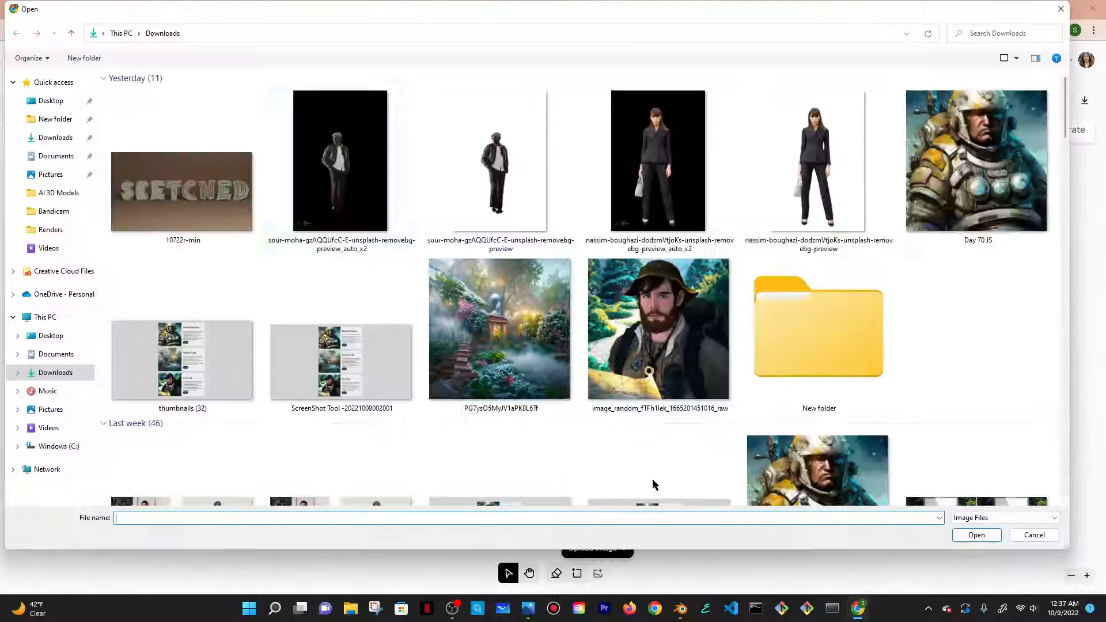
pyautogui.click(38, 84)
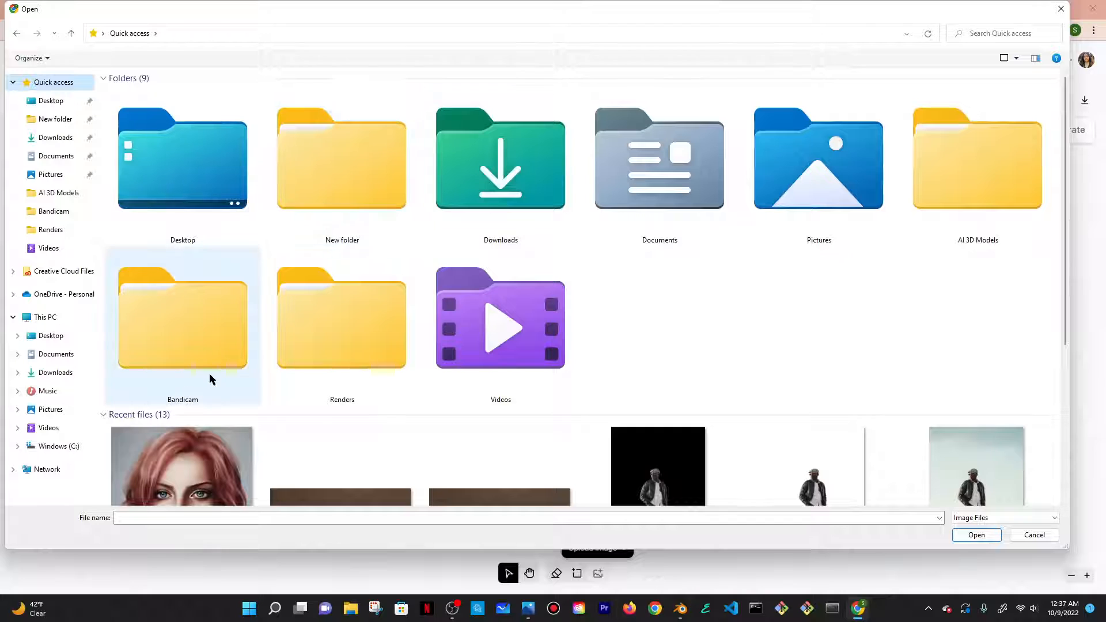
pyautogui.scroll(-5, 209, 374)
pyautogui.click(199, 137)
pyautogui.doubleClick(199, 137)
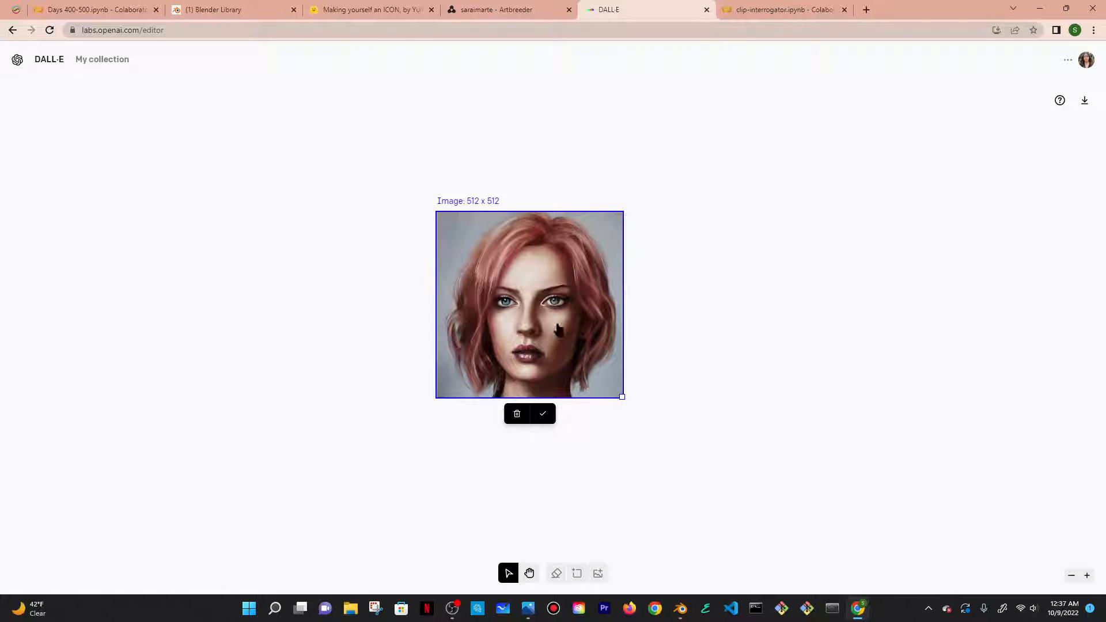
pyautogui.click(543, 413)
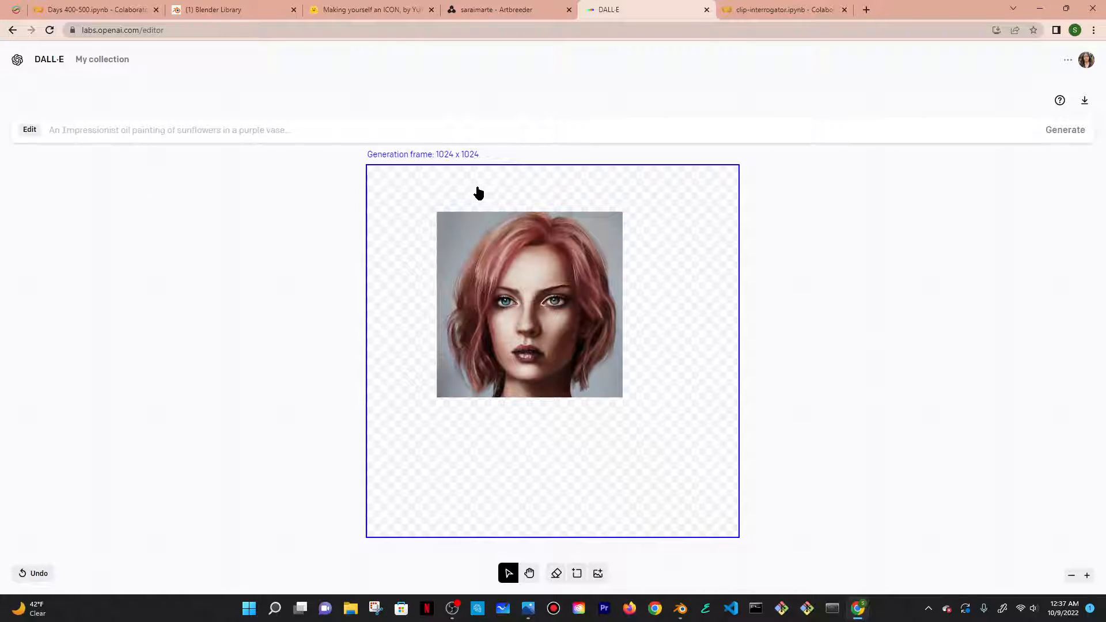
pyautogui.moveTo(476, 190); pyautogui.dragTo(346, 261)
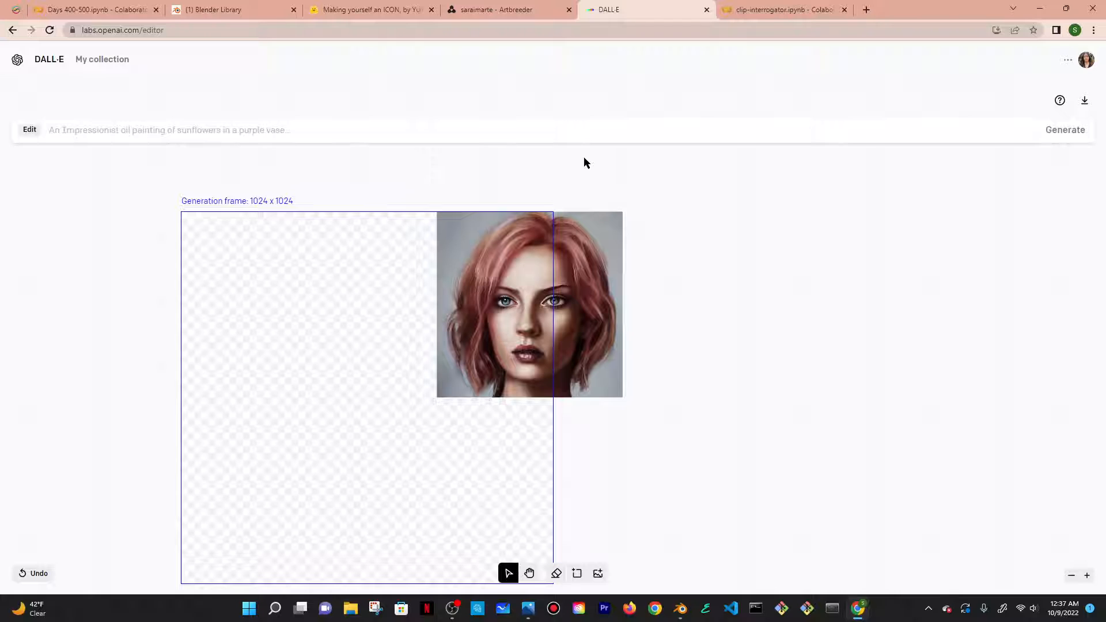
pyautogui.click(273, 140)
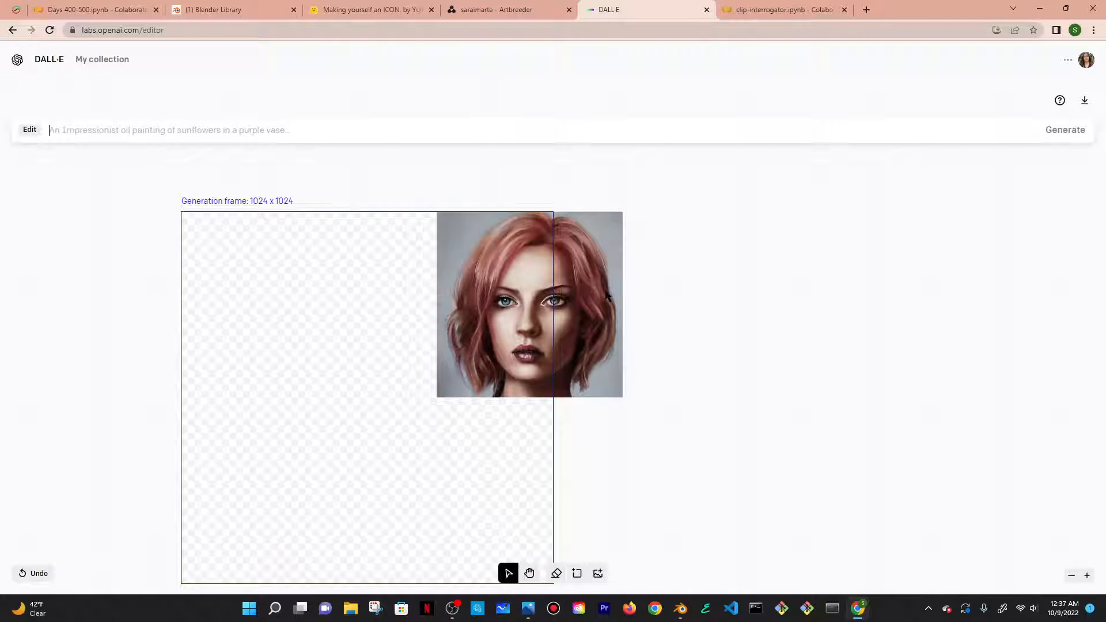
# Examine the CLIP Interrogator notebook's sample image, results table and generated prompt, comparing them with DALL-E's empty prompt field
pyautogui.click(766, 7)
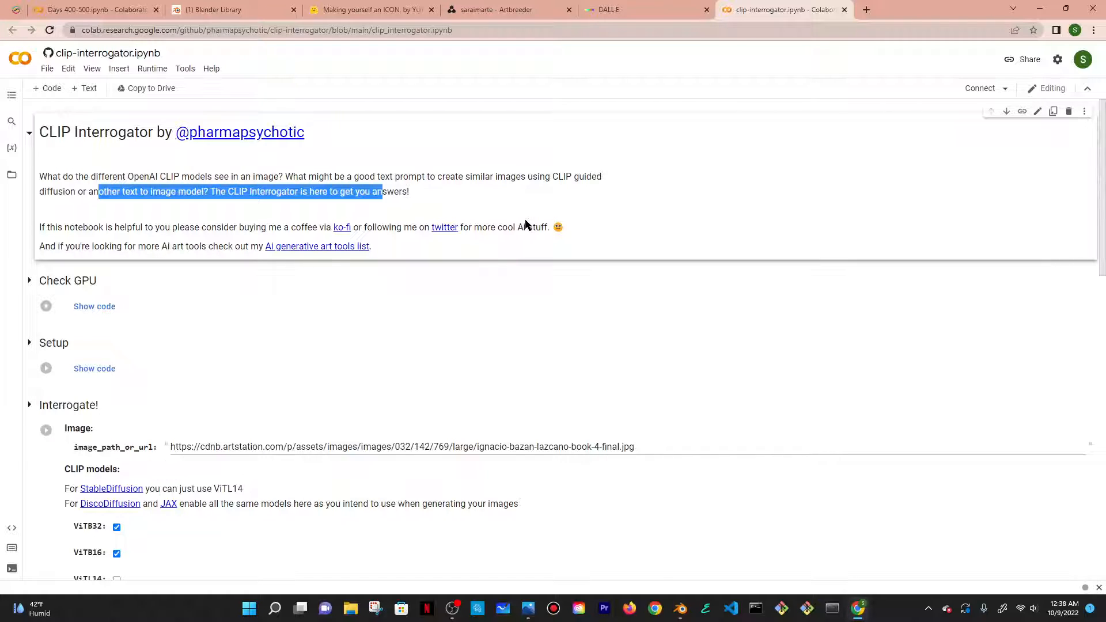
pyautogui.scroll(-20, 282, 288)
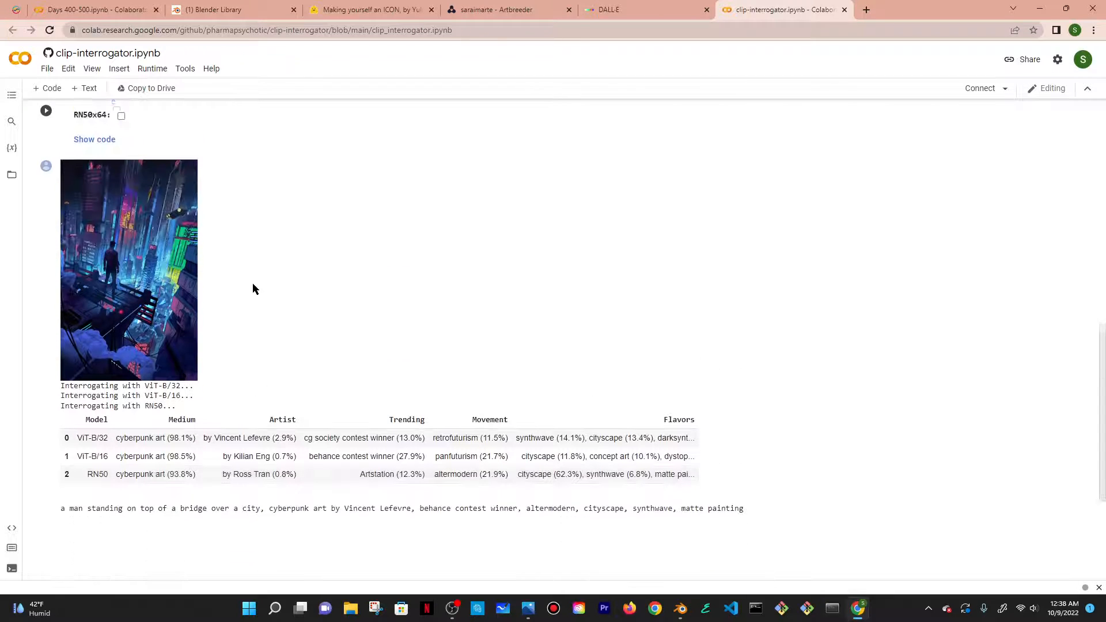
pyautogui.click(98, 444)
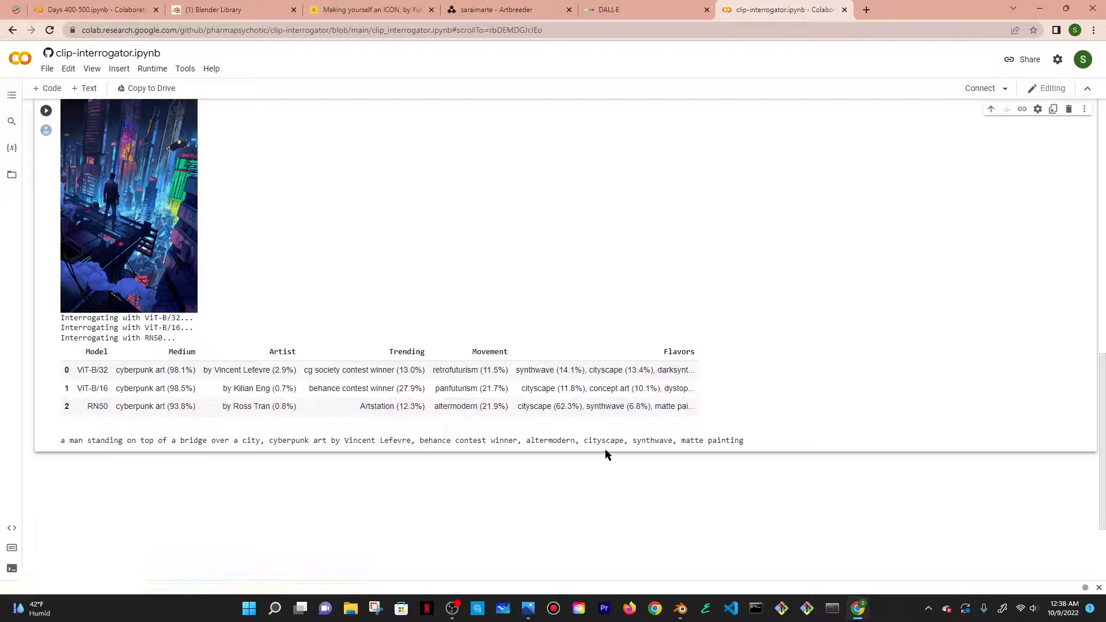
pyautogui.click(585, 10)
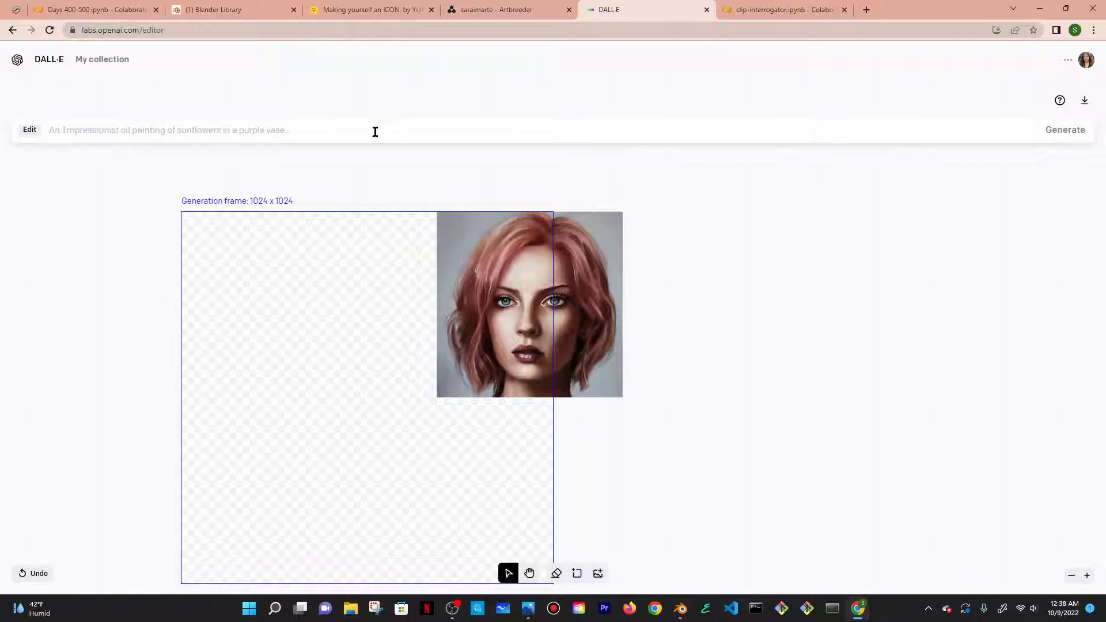
pyautogui.click(795, 8)
pyautogui.scroll(15, 350, 267)
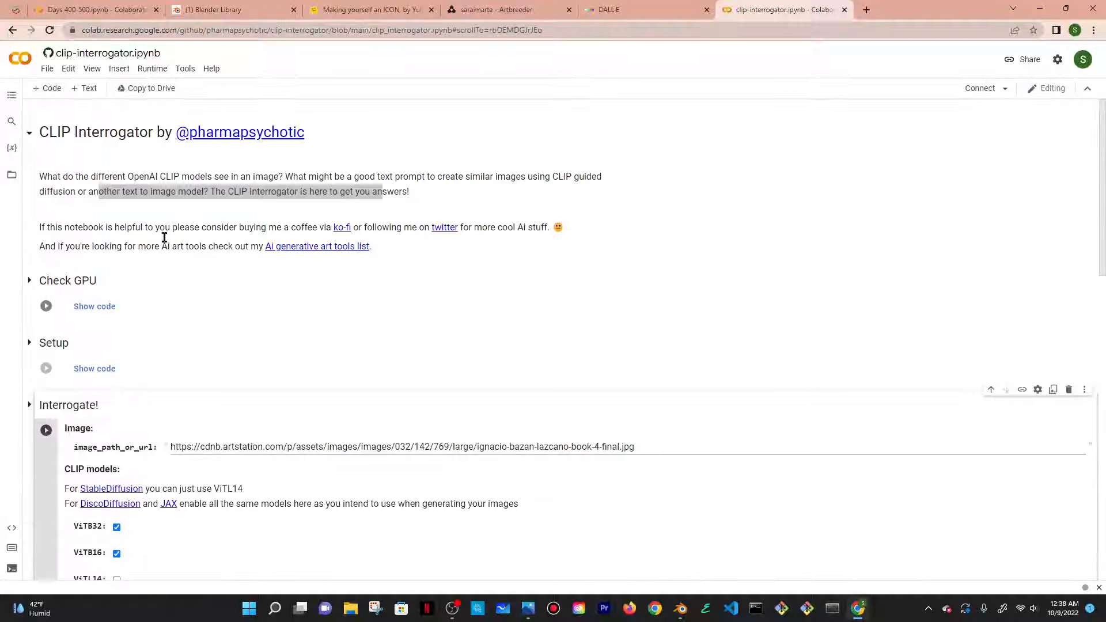
pyautogui.scroll(-2, 76, 210)
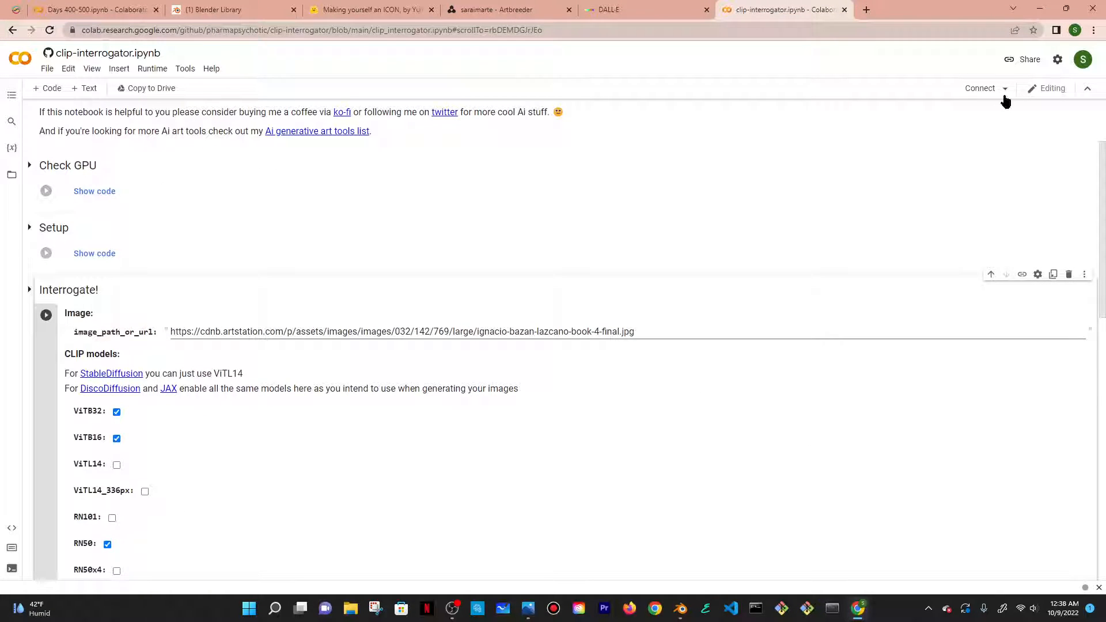
# Copy the CLIP Interrogator notebook to Drive, close the original, and connect the copy to a hosted runtime
pyautogui.click(147, 88)
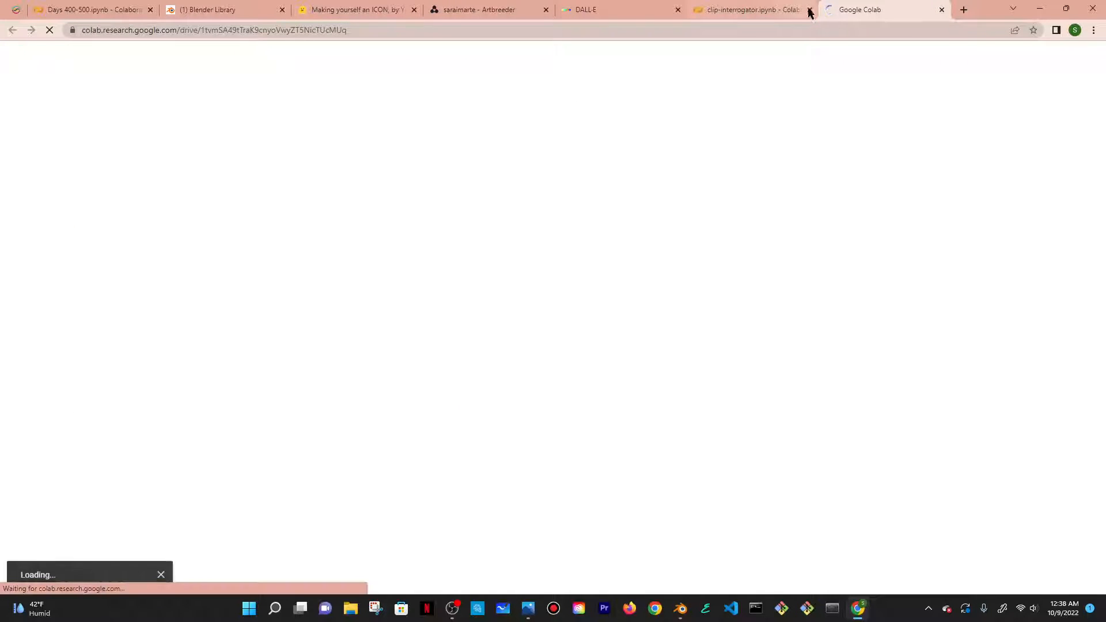
pyautogui.click(806, 9)
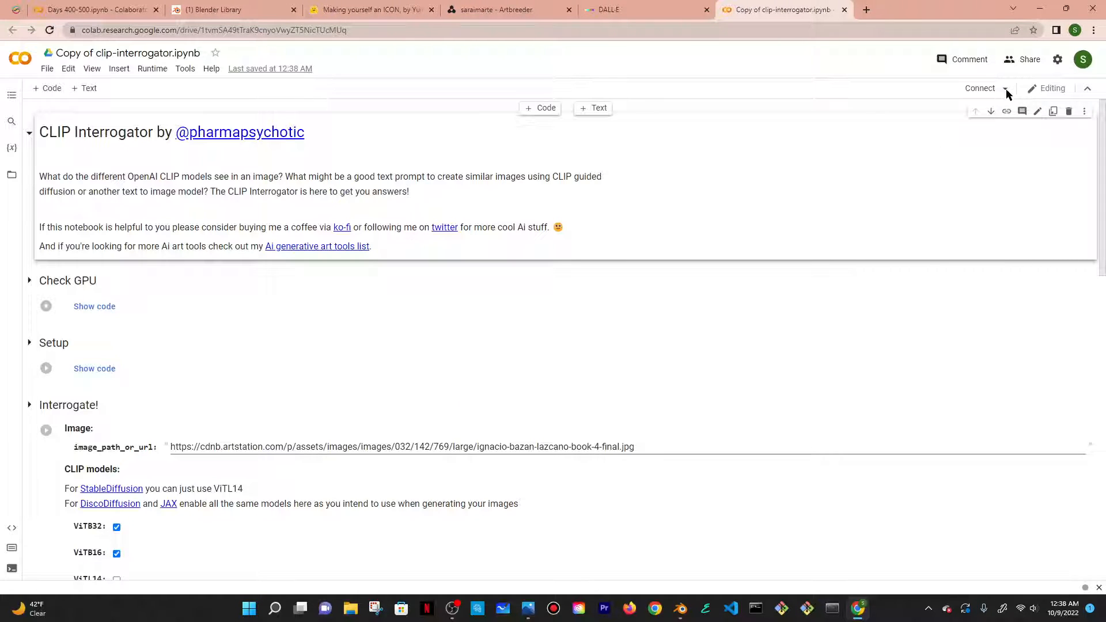
pyautogui.click(1006, 89)
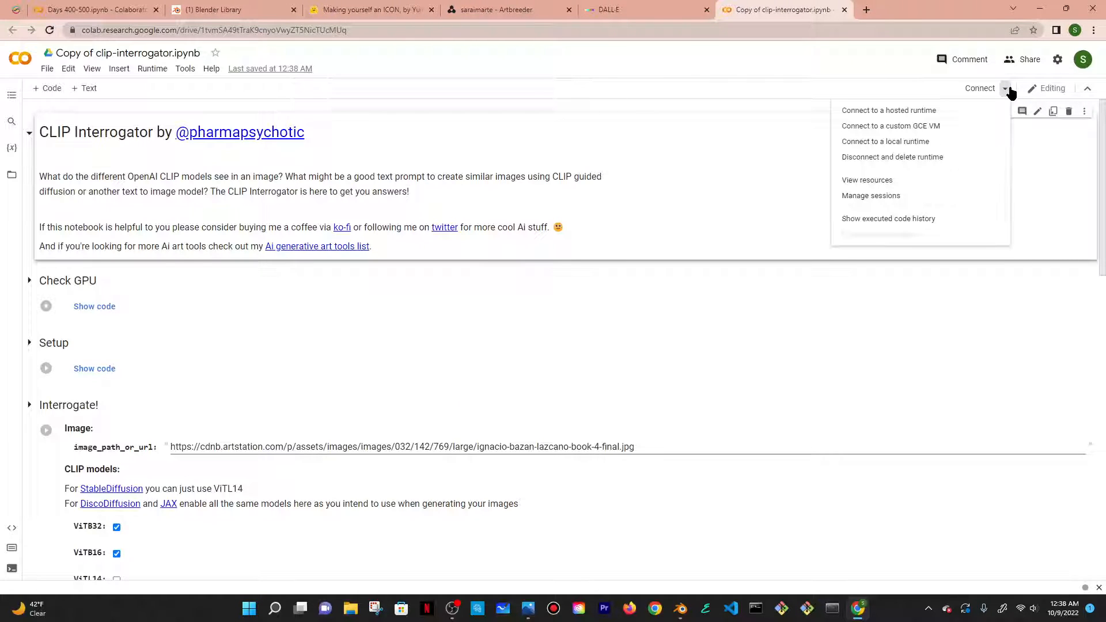
pyautogui.click(963, 110)
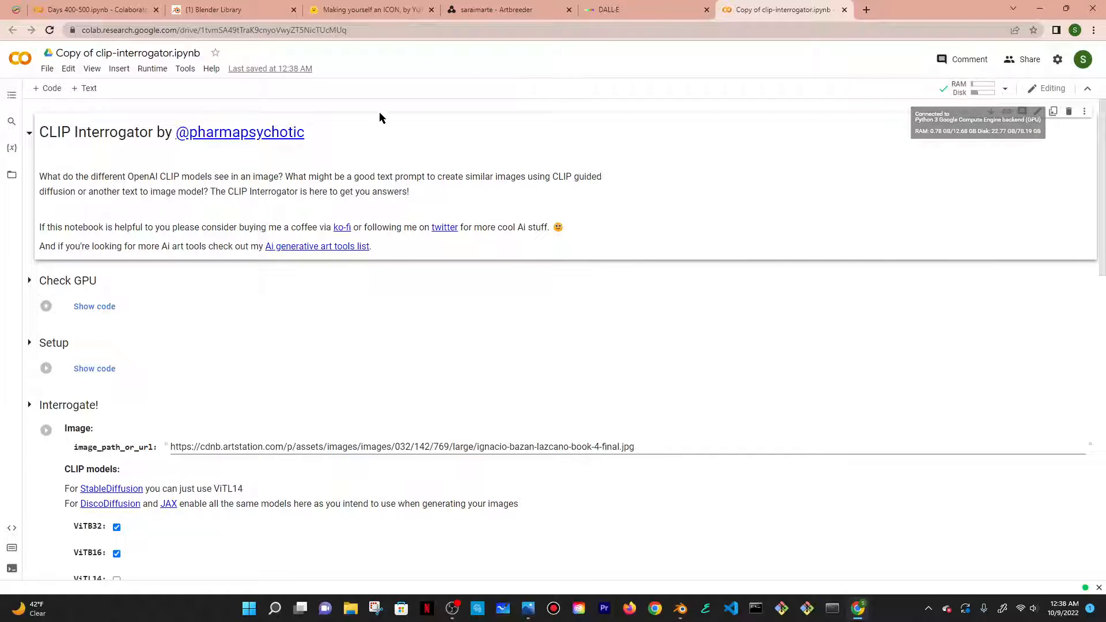
# Run the Check GPU and Setup cells of the copied notebook
pyautogui.scroll(-1, 144, 173)
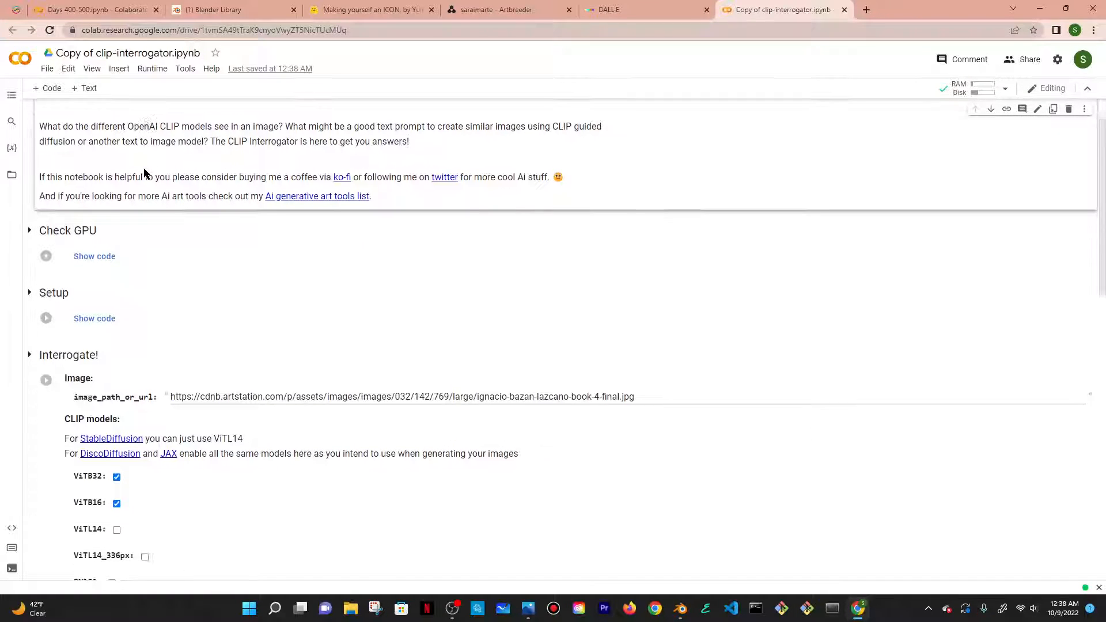
pyautogui.click(46, 249)
pyautogui.scroll(-1, 292, 198)
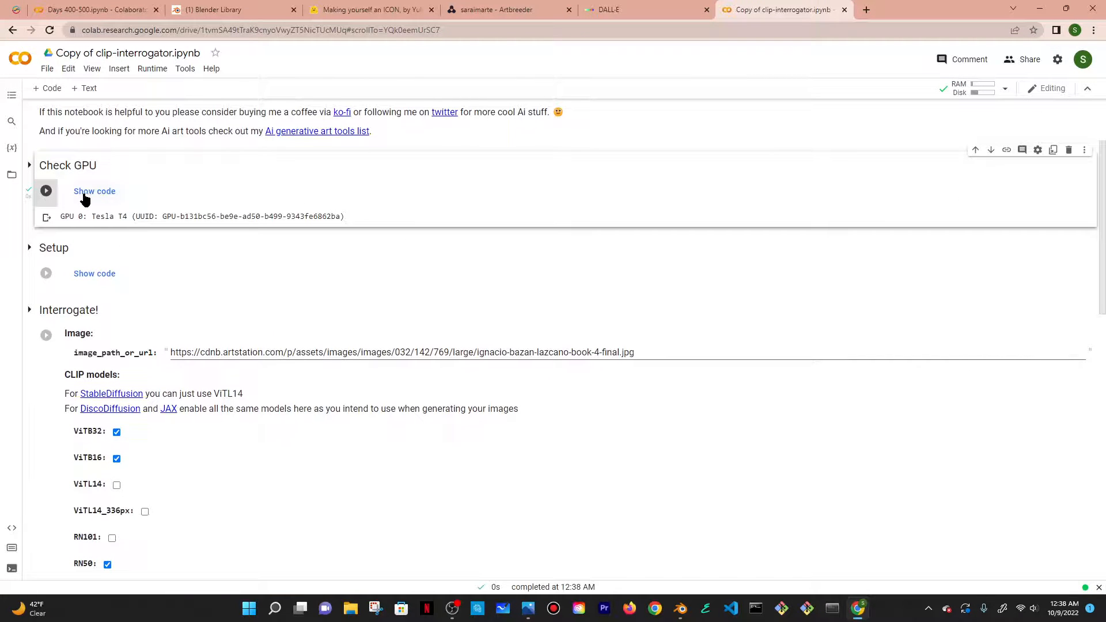
pyautogui.scroll(-2, 83, 198)
pyautogui.click(46, 158)
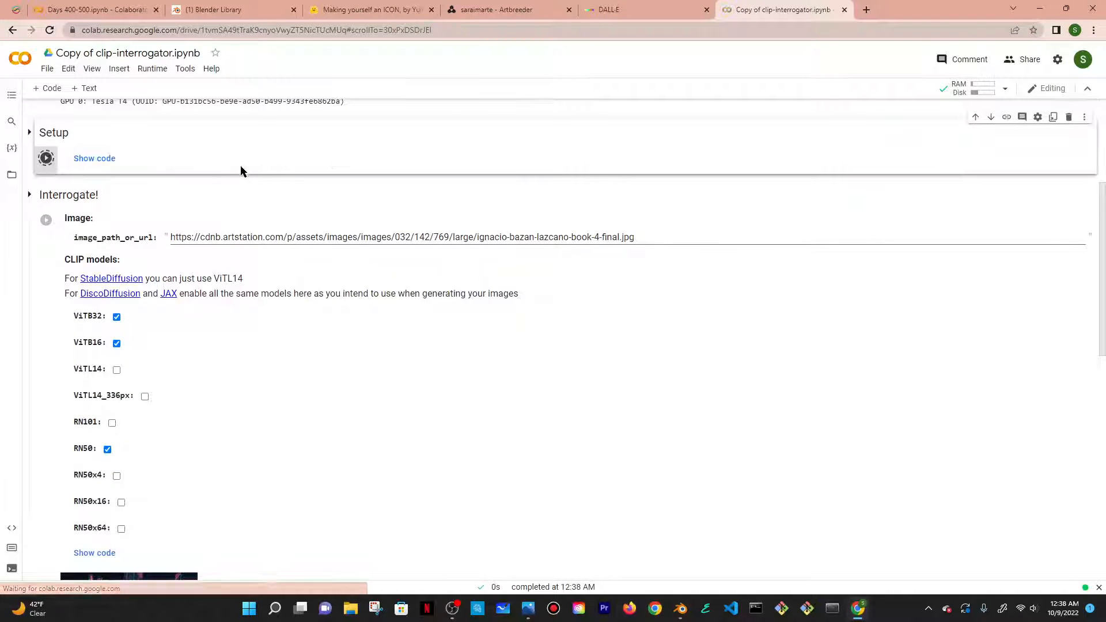
pyautogui.scroll(1, 219, 167)
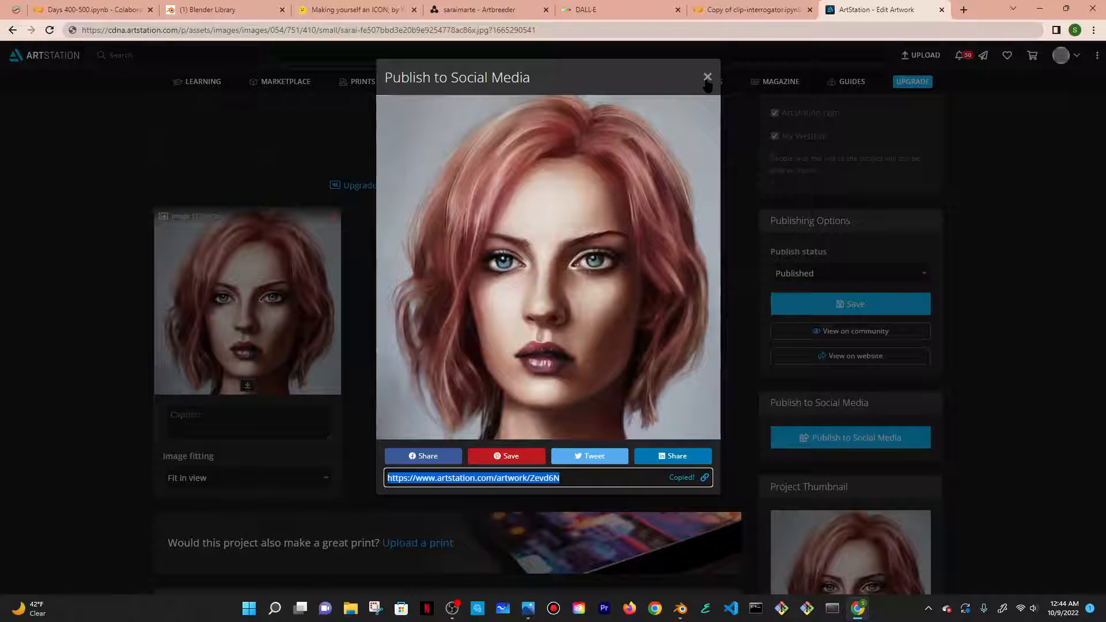
# Check the portrait's sharing dialog on ArtStation and find the image_path_or_url field in the notebook's Interrogate cell
pyautogui.click(738, 9)
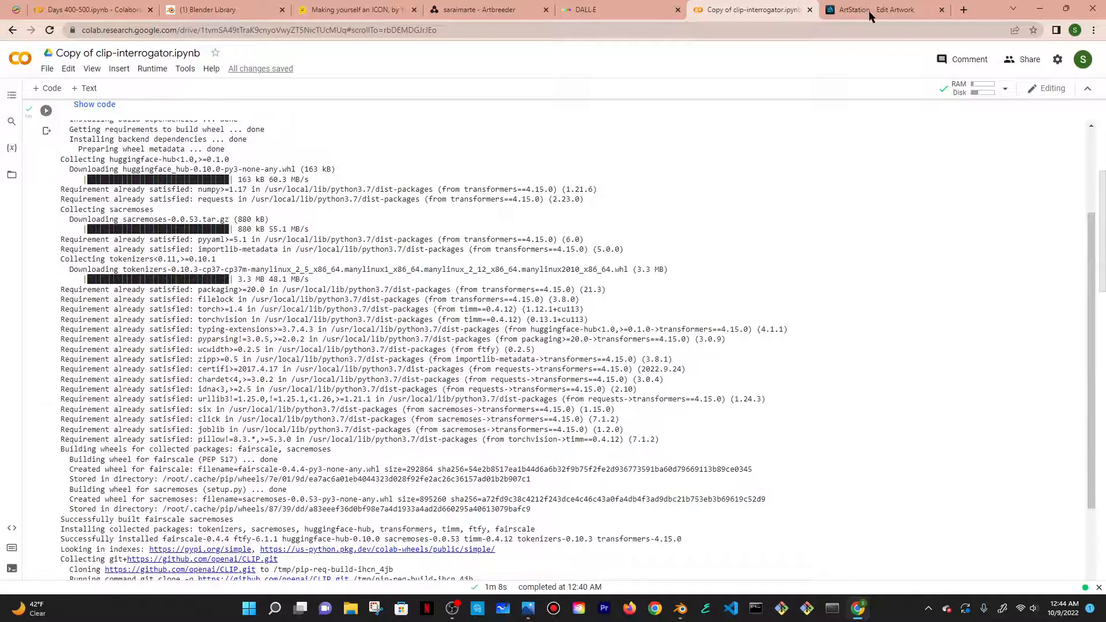
pyautogui.click(870, 13)
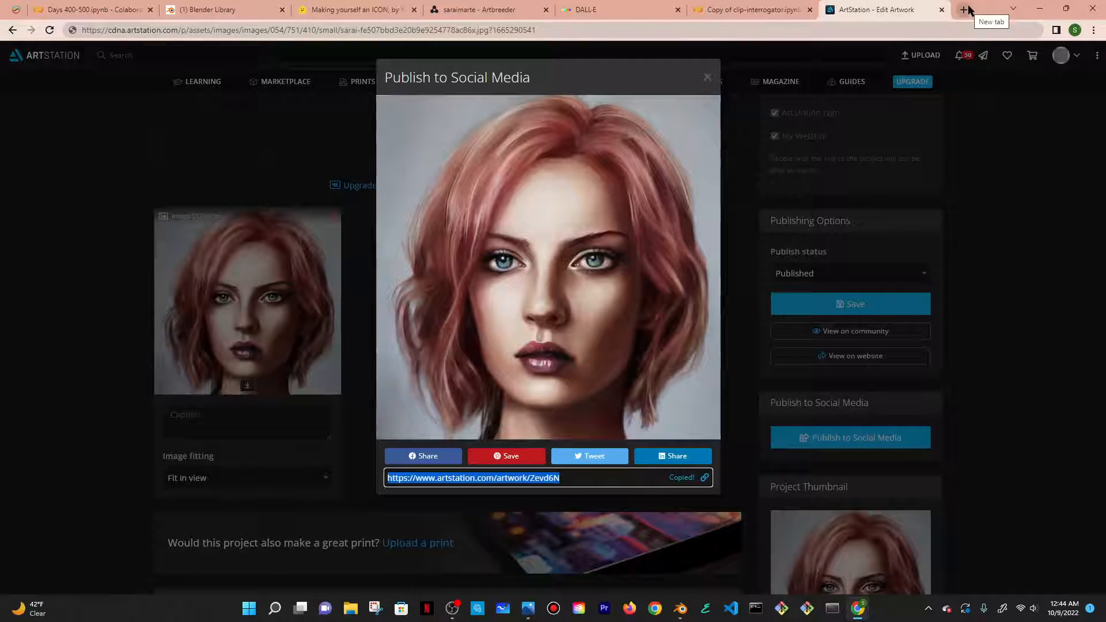
pyautogui.click(755, 10)
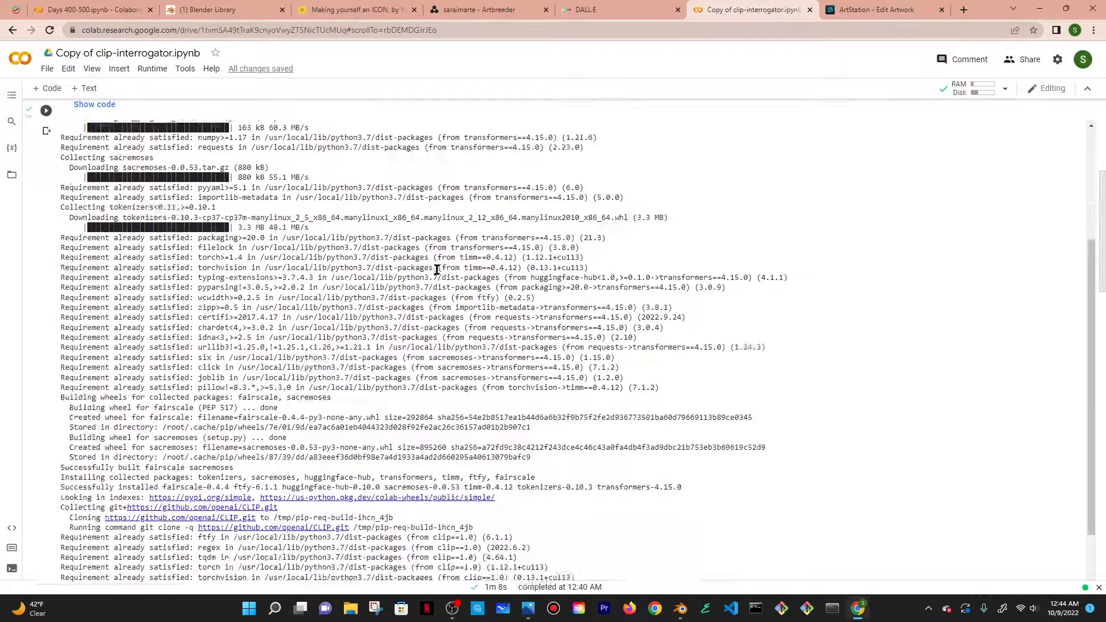
pyautogui.scroll(-1, 438, 260)
pyautogui.doubleClick(274, 356)
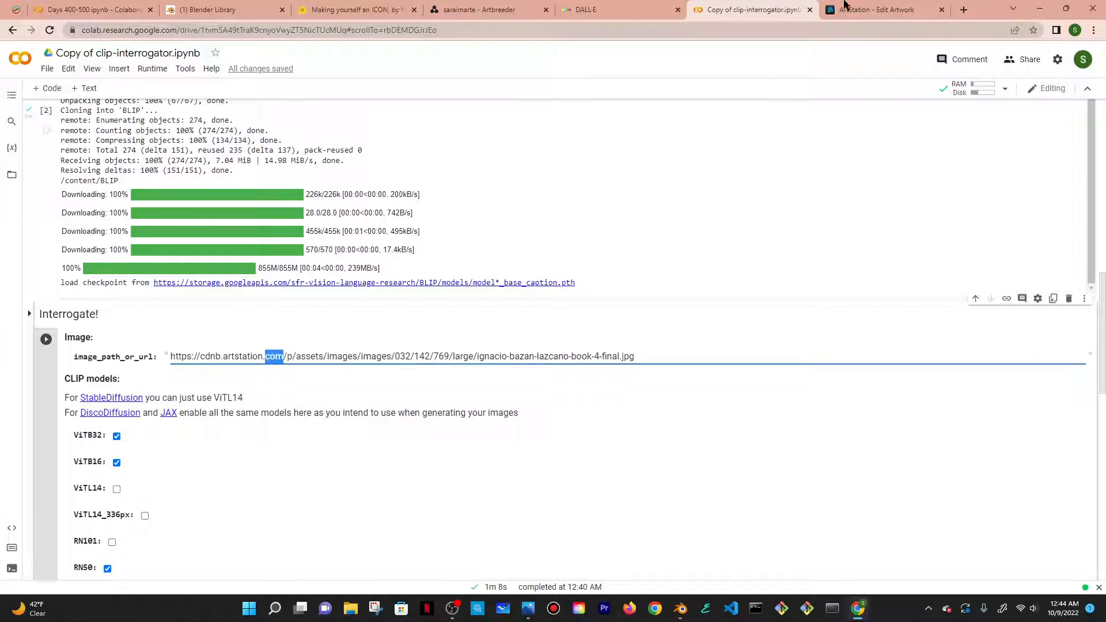
pyautogui.click(863, 7)
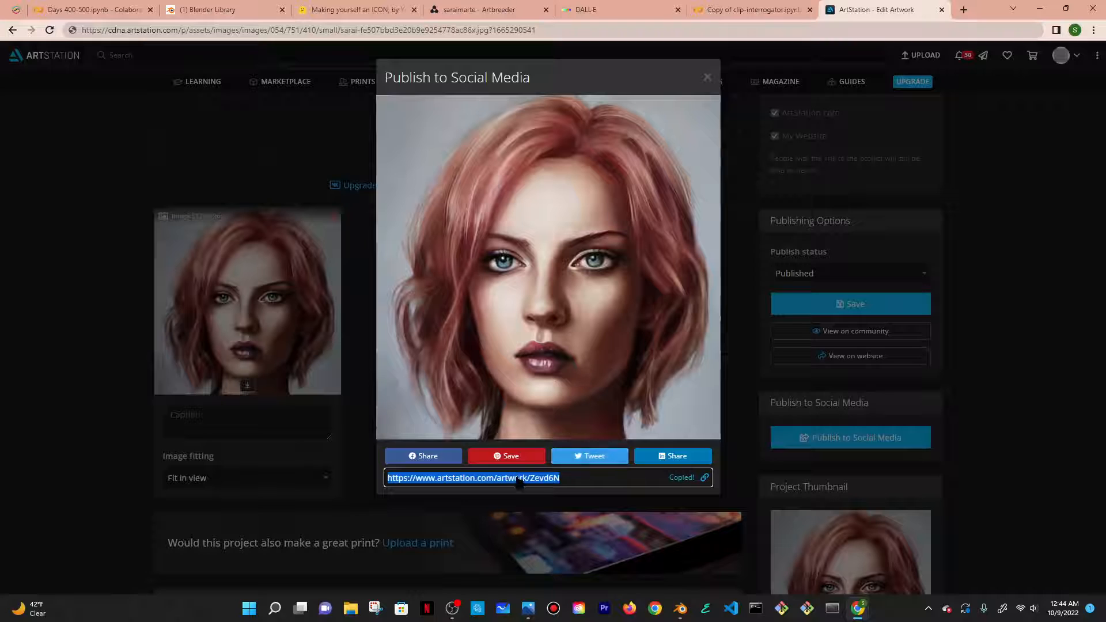
pyautogui.click(784, 8)
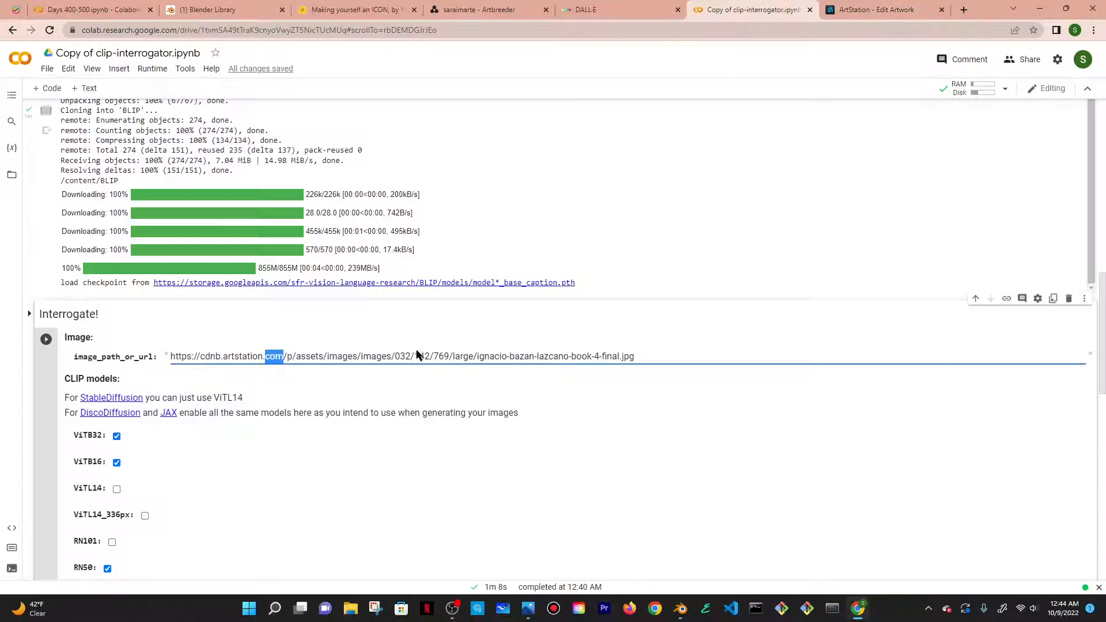
pyautogui.moveTo(175, 241); pyautogui.dragTo(694, 240)
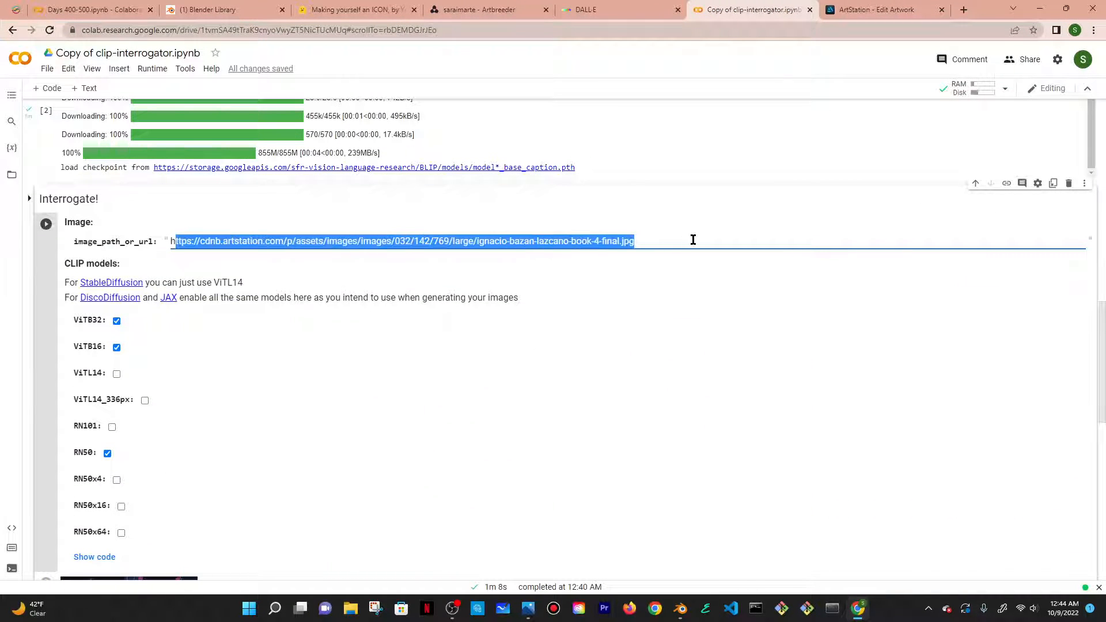
pyautogui.press('BackSpace')
pyautogui.press('BackSpace')
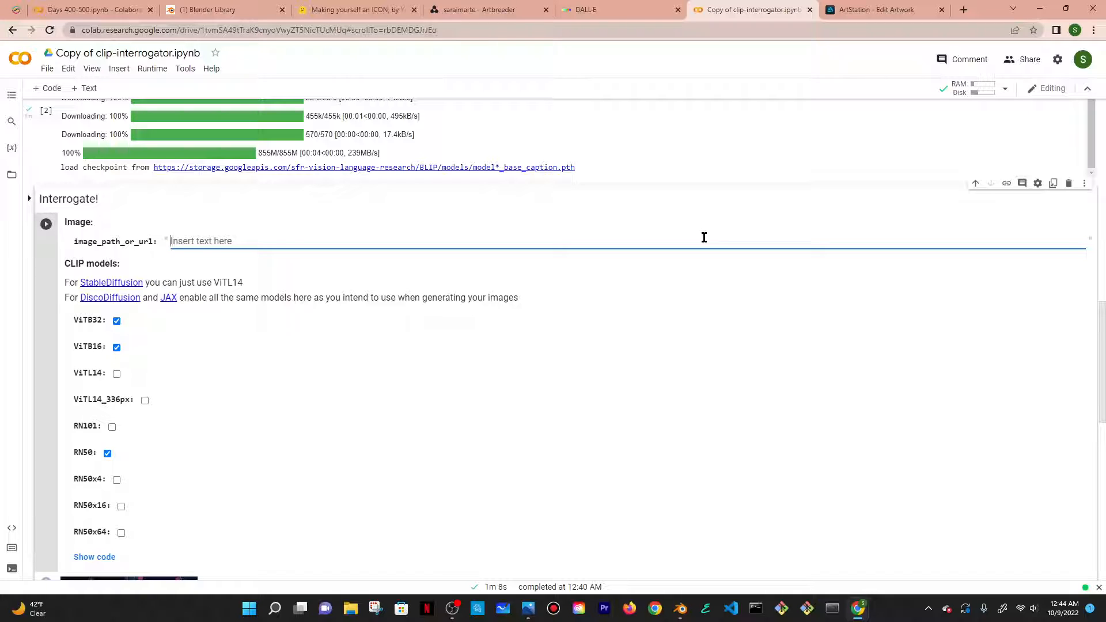
pyautogui.write('https://www.artstation.com/artwork/Zevd6N')
pyautogui.scroll(-2, 394, 263)
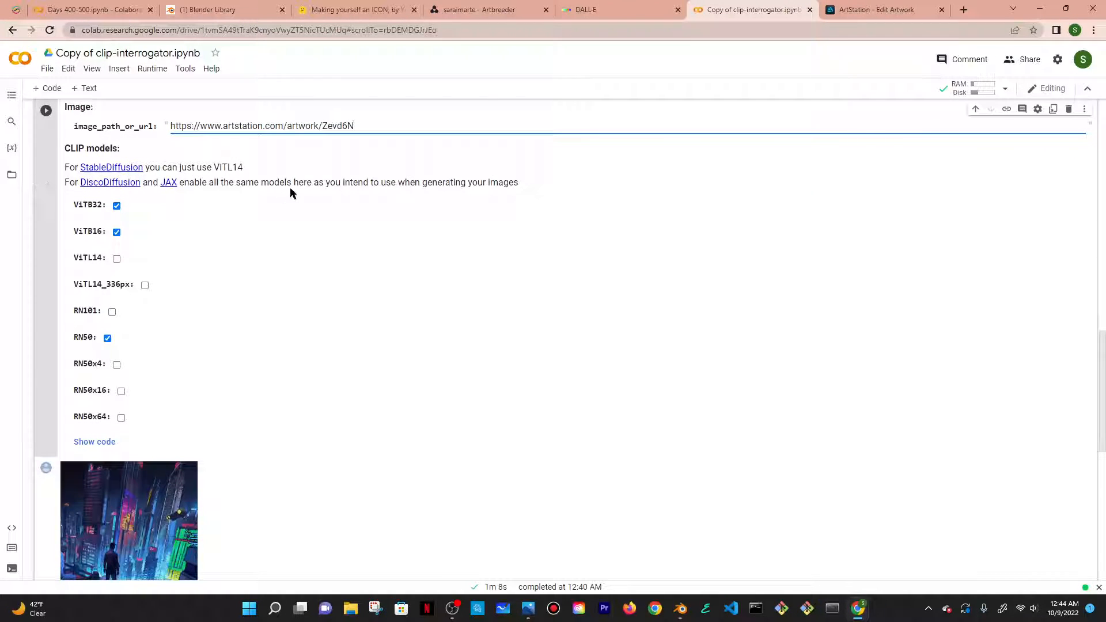
pyautogui.scroll(1, 290, 219)
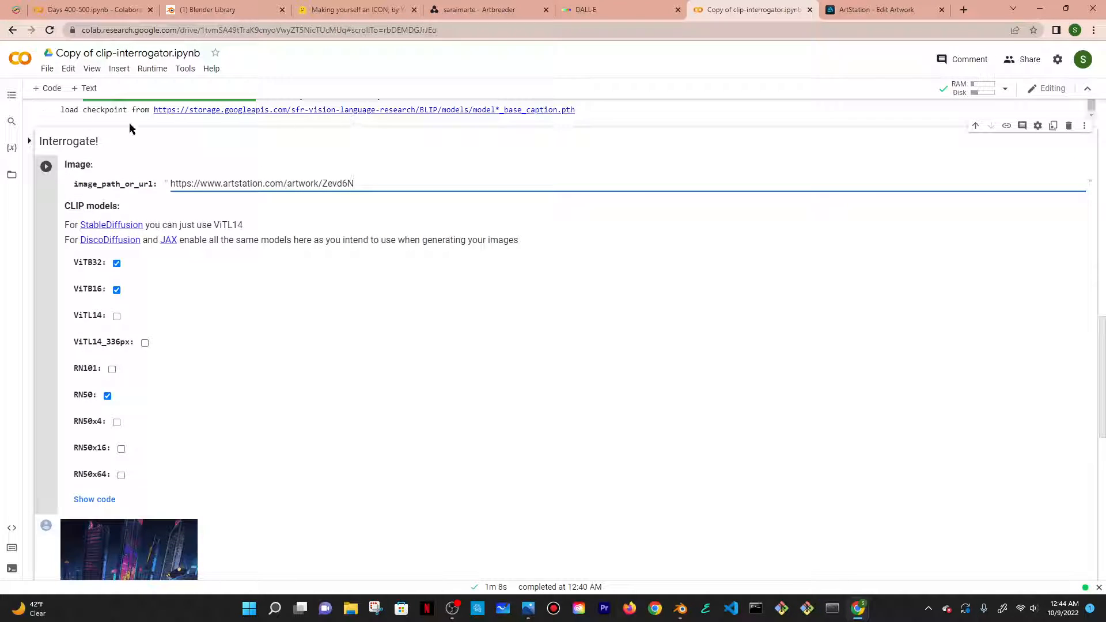
# Try to run the Interrogate cell on the ArtStation share link and read its output
pyautogui.click(48, 167)
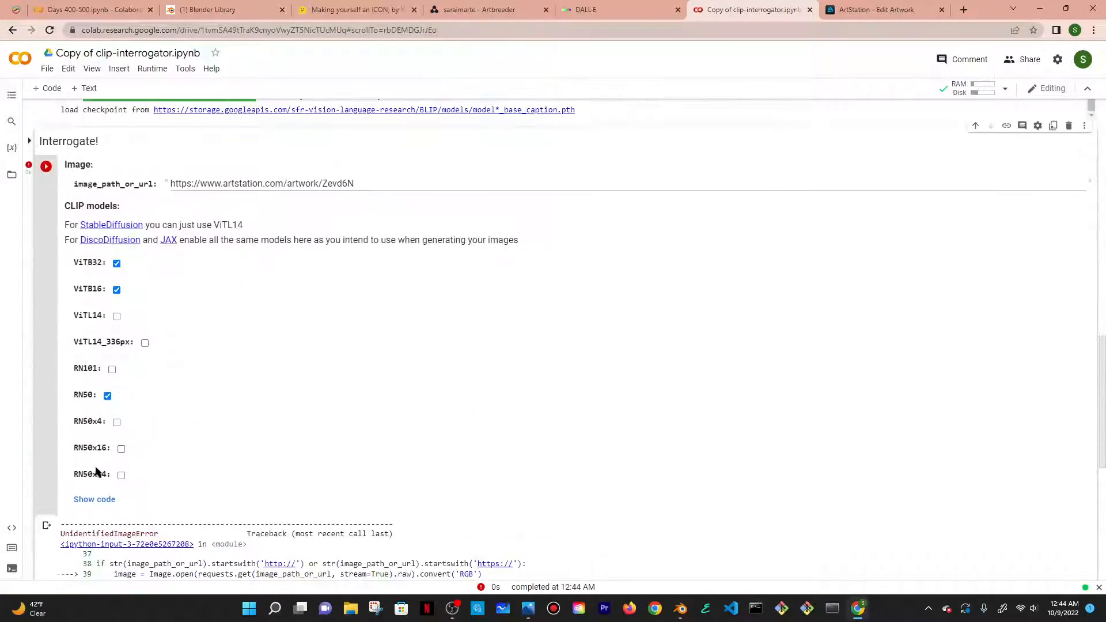
pyautogui.scroll(-5, 97, 472)
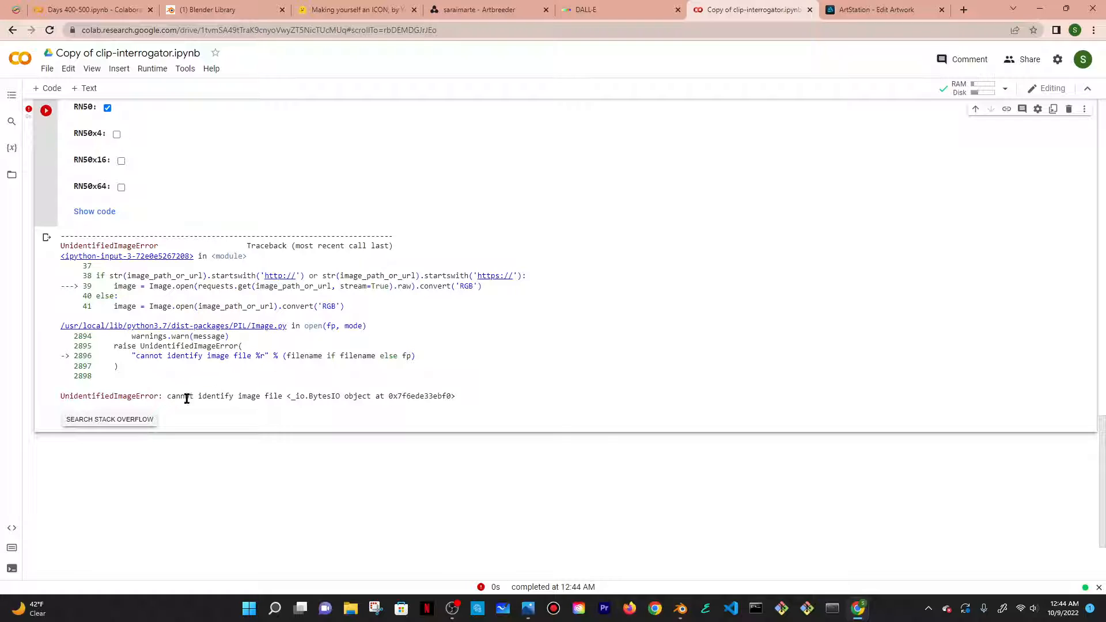
pyautogui.moveTo(197, 396); pyautogui.dragTo(461, 396)
pyautogui.scroll(5, 272, 348)
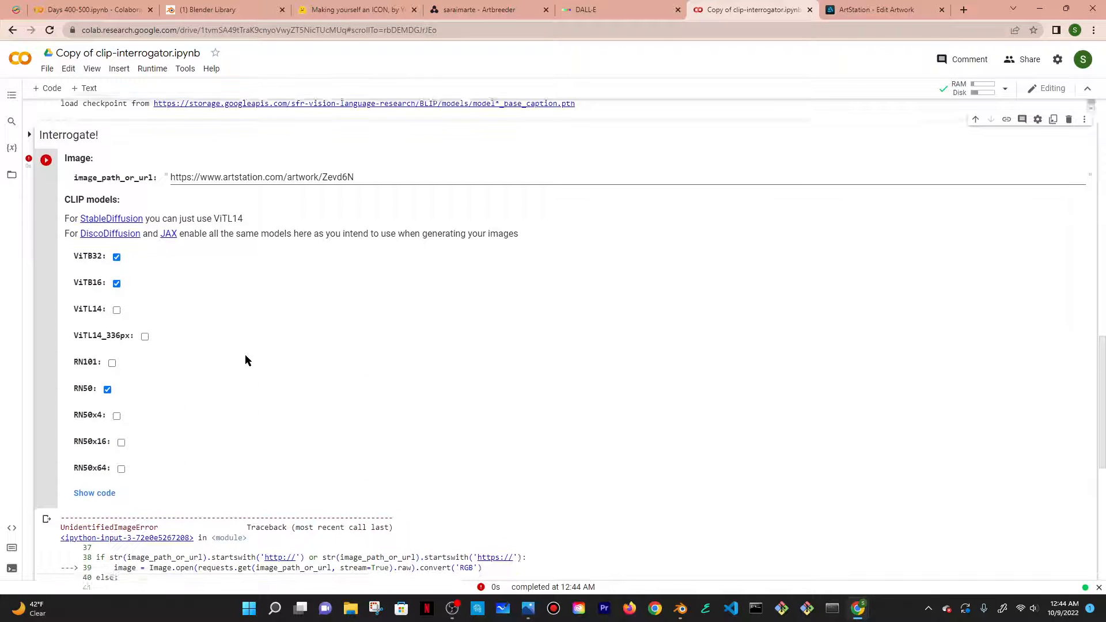
pyautogui.scroll(1, 244, 360)
# Close ArtStation's sharing dialog and copy the portrait's image address from its Pinterest pin
pyautogui.click(867, 9)
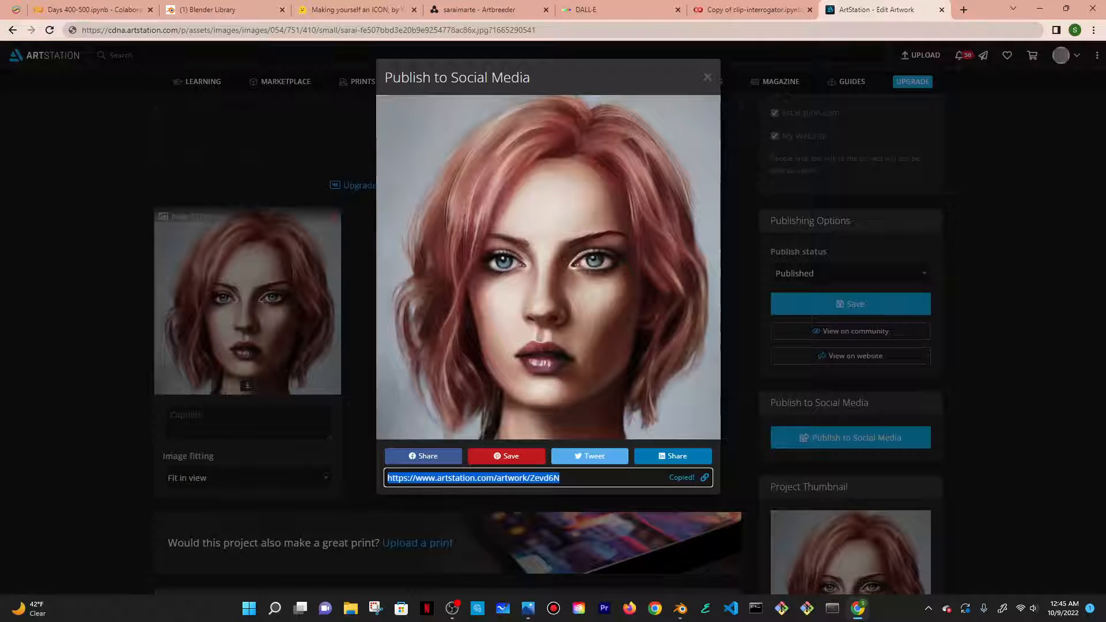
pyautogui.click(708, 79)
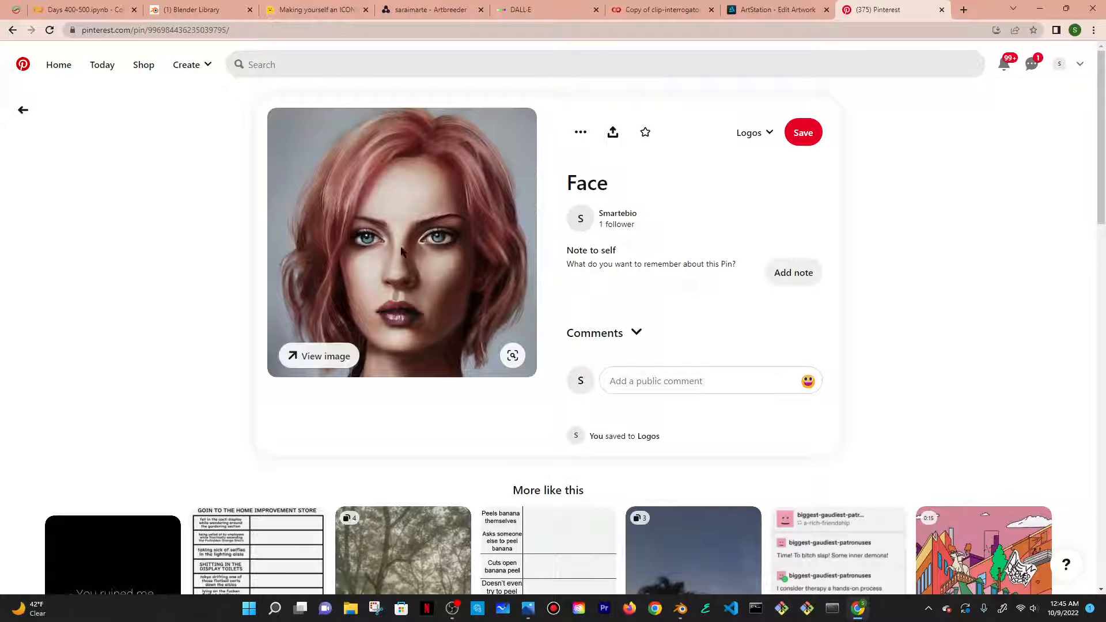
pyautogui.rightClick(370, 160)
pyautogui.click(415, 213)
pyautogui.click(662, 9)
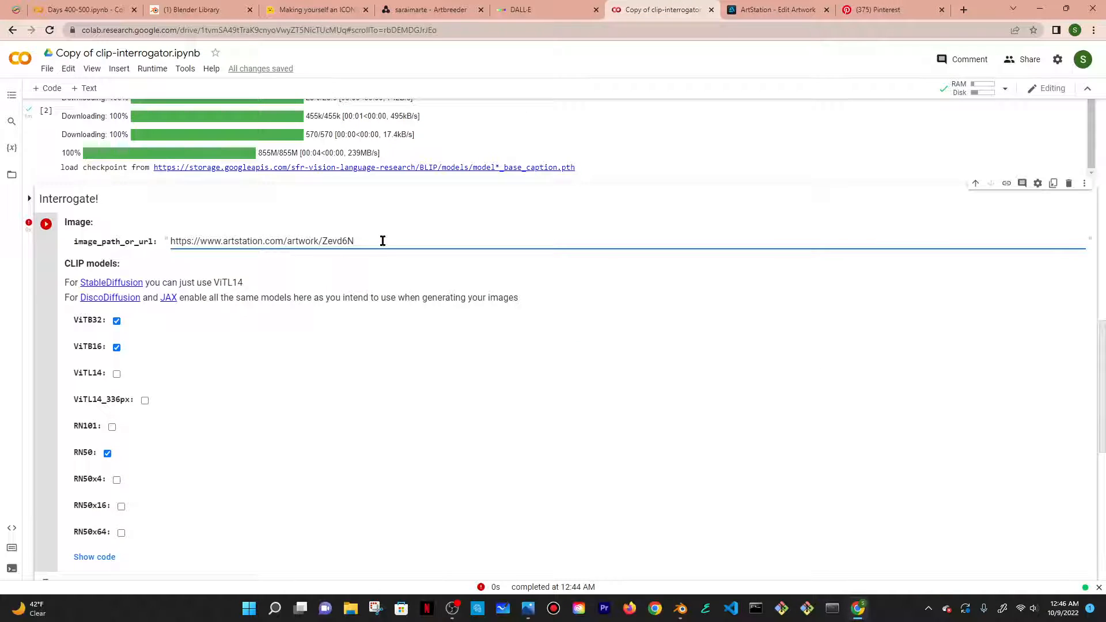
pyautogui.moveTo(382, 241); pyautogui.dragTo(148, 239)
pyautogui.hotkey('ctrl', 'v')
pyautogui.doubleClick(489, 241)
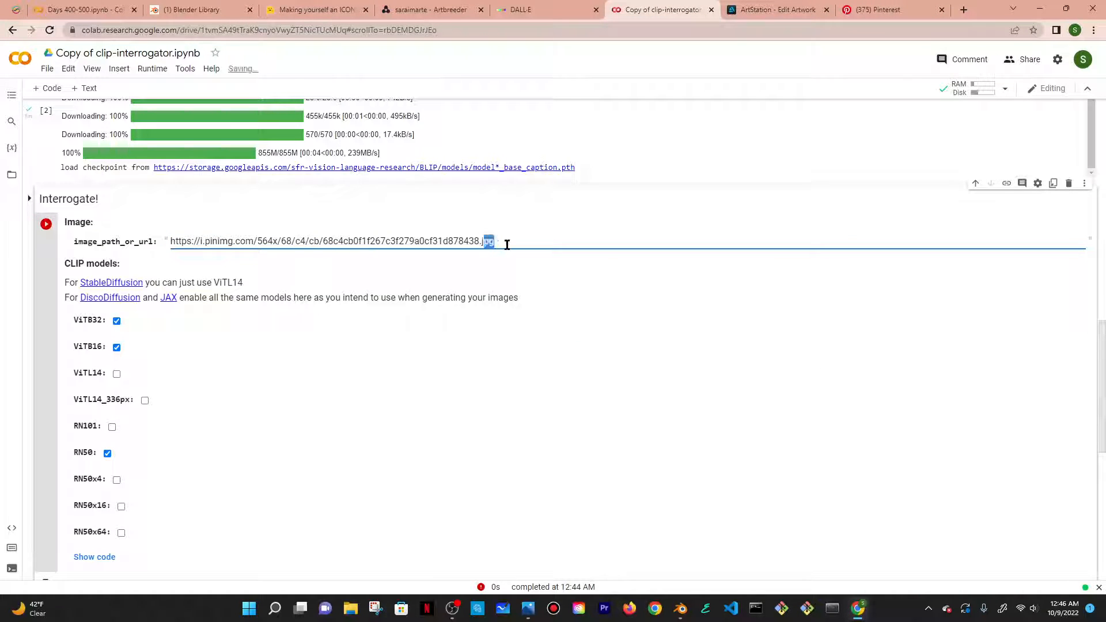
pyautogui.click(280, 243)
pyautogui.click(46, 224)
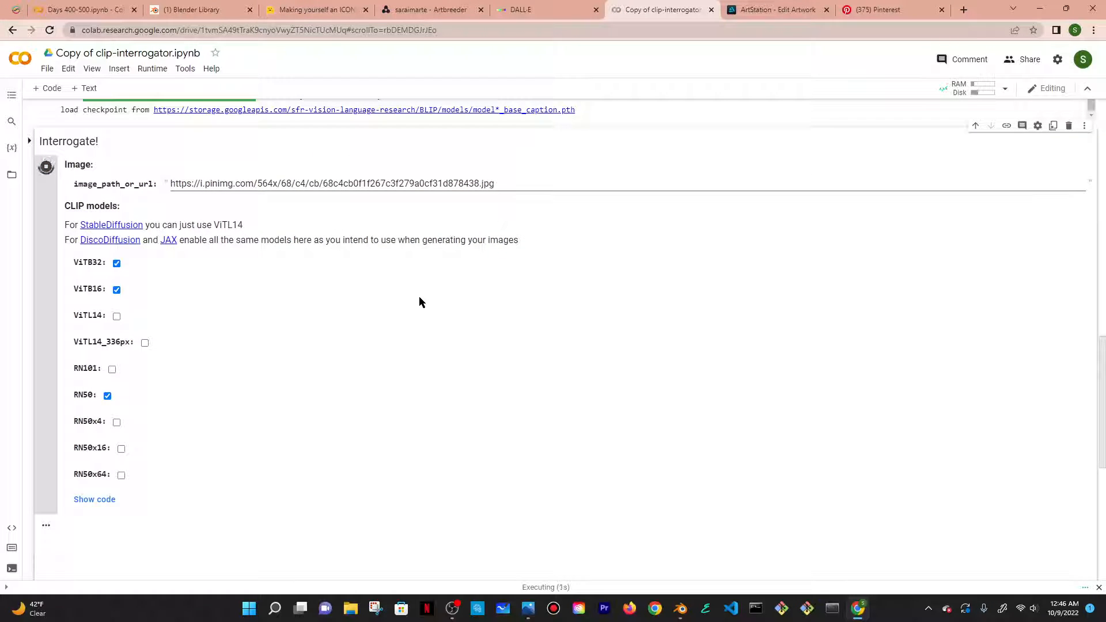
pyautogui.scroll(-4, 420, 296)
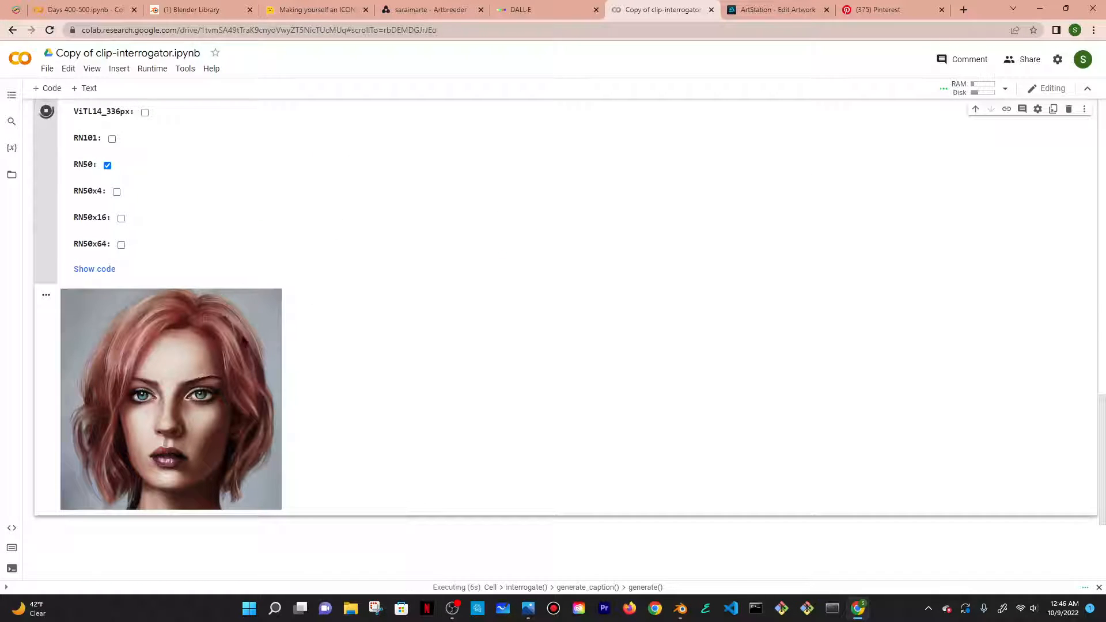
pyautogui.scroll(3, 259, 328)
# Close the ArtStation artwork page and return to the CLIP Interrogator notebook
pyautogui.click(804, 10)
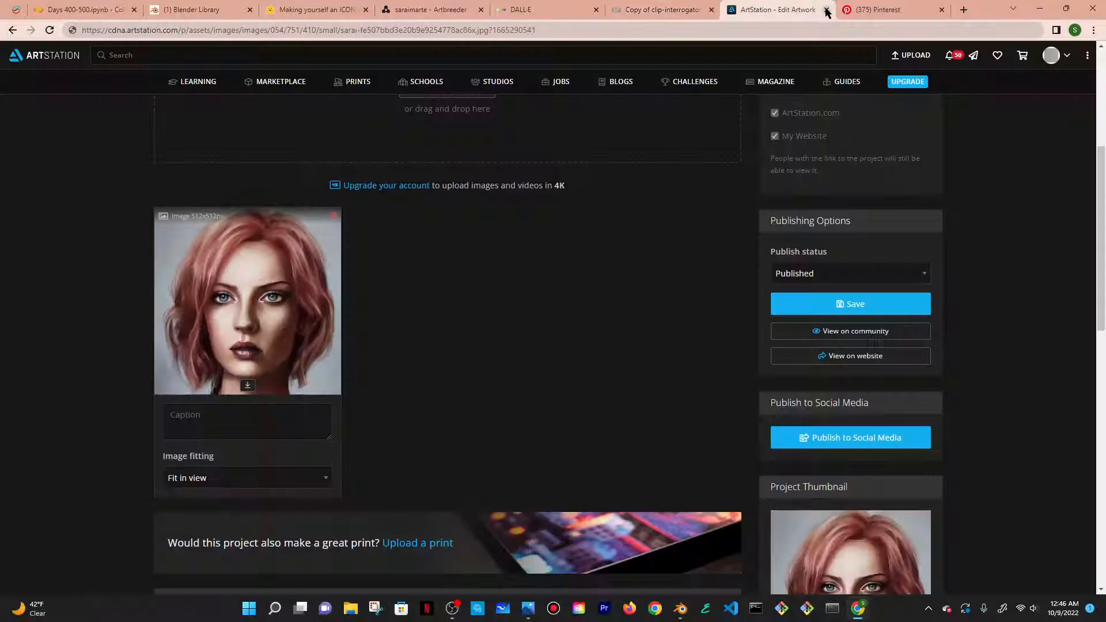
pyautogui.click(827, 11)
pyautogui.click(685, 6)
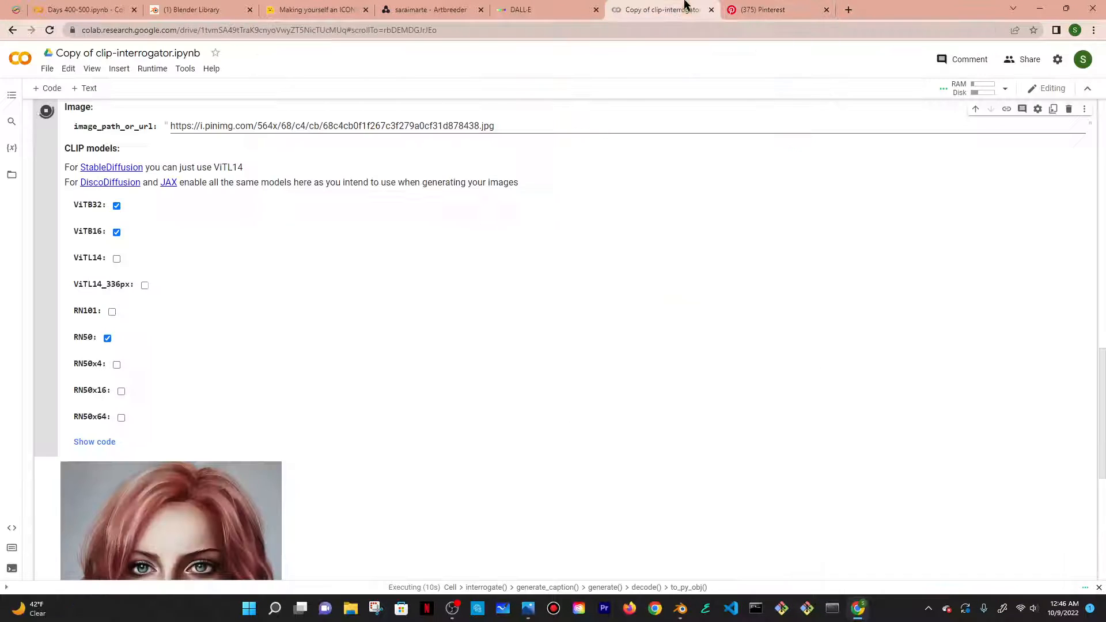
# Copy the full prompt line beginning "a painting of a woman with pink hair" from the notebook output into DALL-E's edit prompt
pyautogui.scroll(-4, 320, 333)
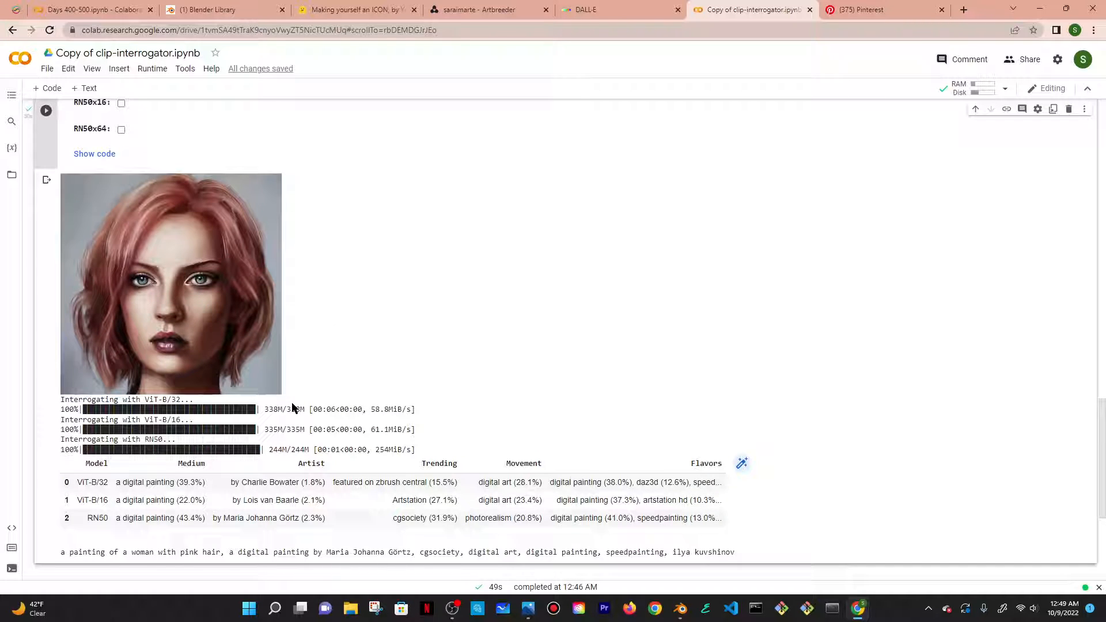
pyautogui.scroll(-2, 372, 408)
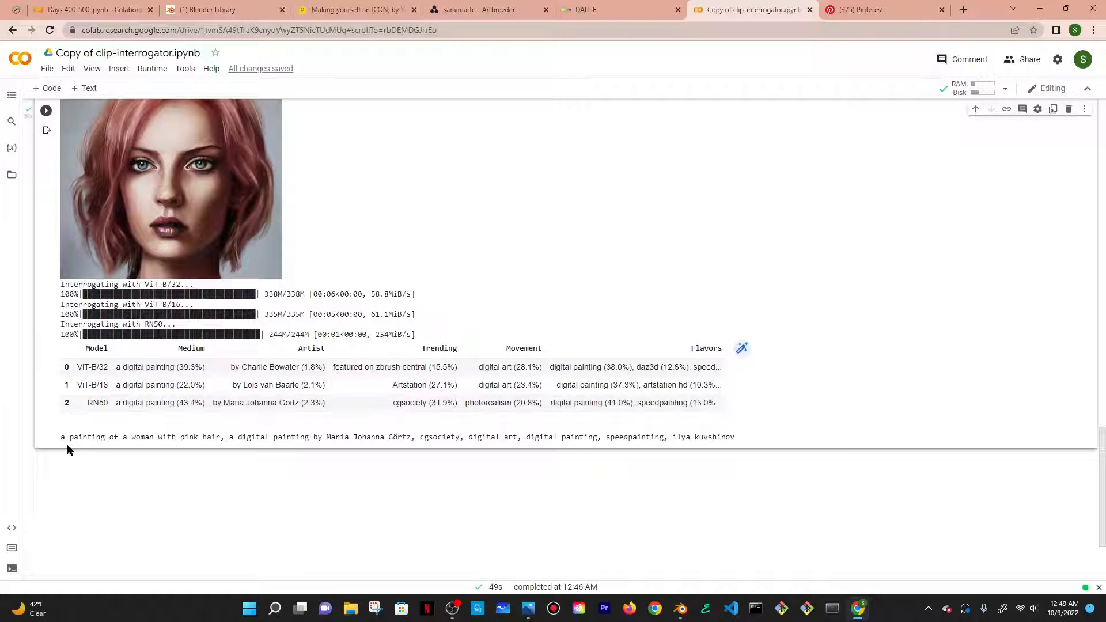
pyautogui.moveTo(68, 450); pyautogui.dragTo(294, 447)
pyautogui.tripleClick(662, 435)
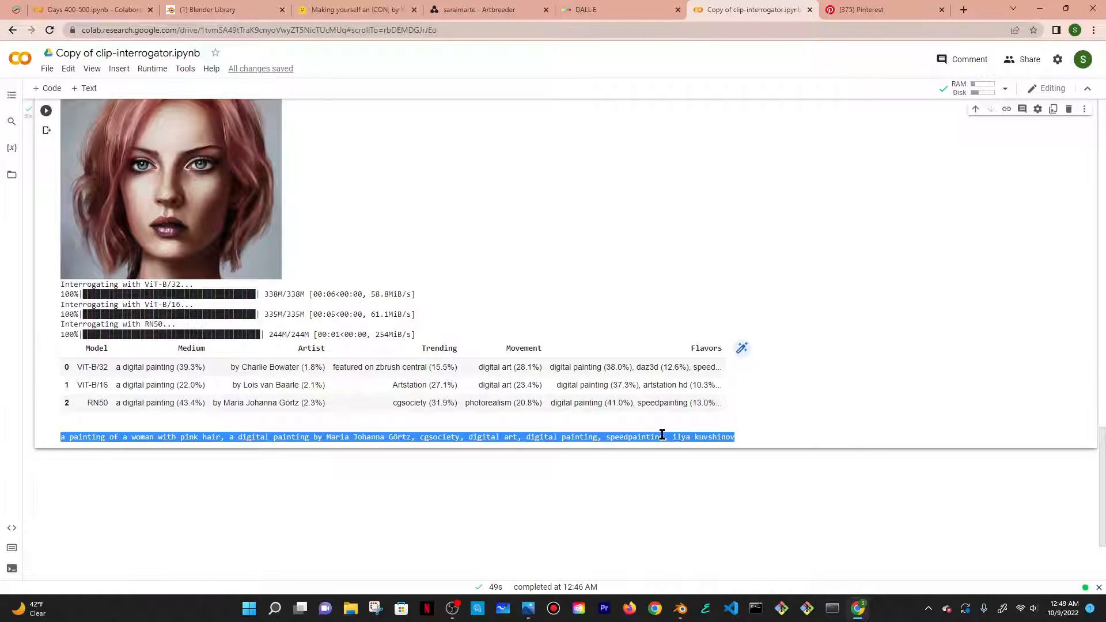
pyautogui.click(616, 8)
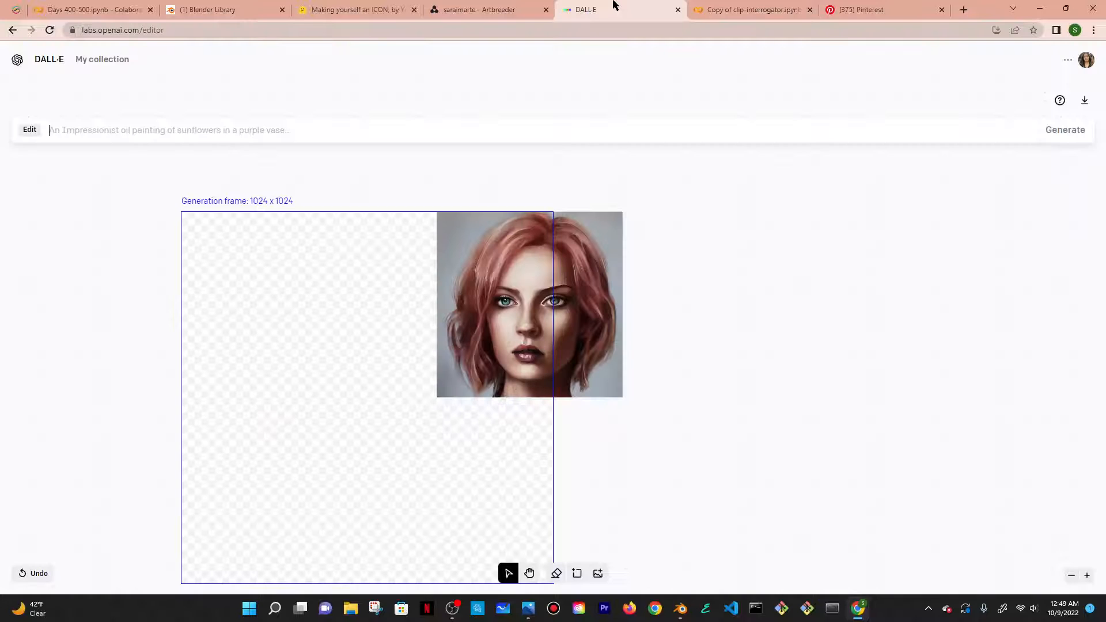
pyautogui.click(169, 130)
pyautogui.hotkey('ctrl', 'v')
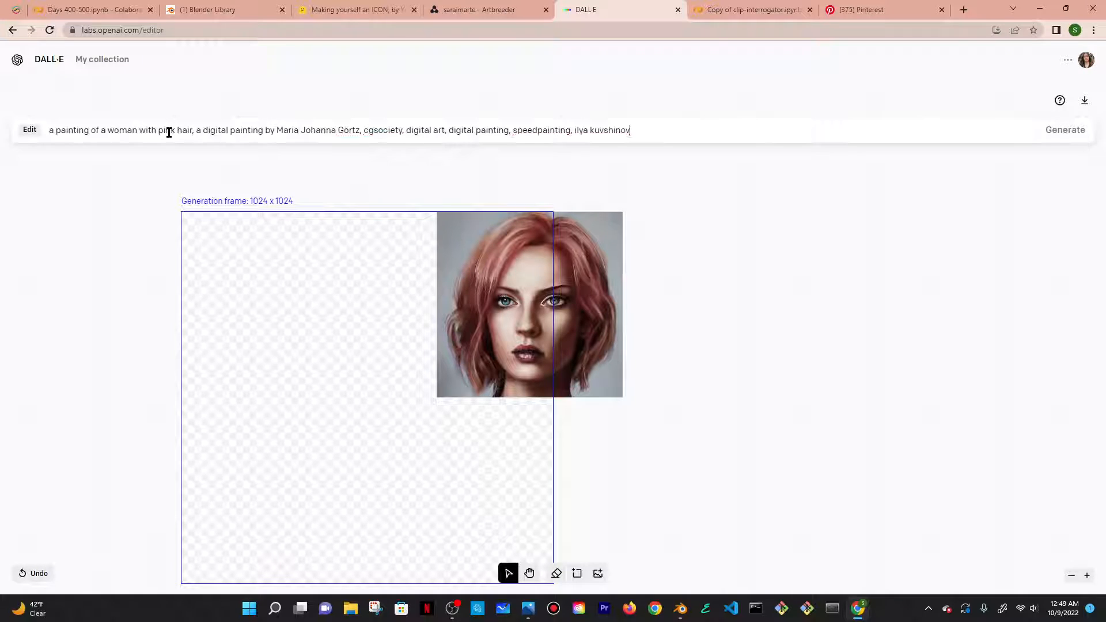
# Move the 1024 x 1024 generation frame so it is centred horizontally on the portrait and extends from the forehead to well below the neck
pyautogui.moveTo(526, 364); pyautogui.dragTo(705, 479)
pyautogui.scroll(-3, 640, 202)
pyautogui.moveTo(630, 251); pyautogui.dragTo(613, 171)
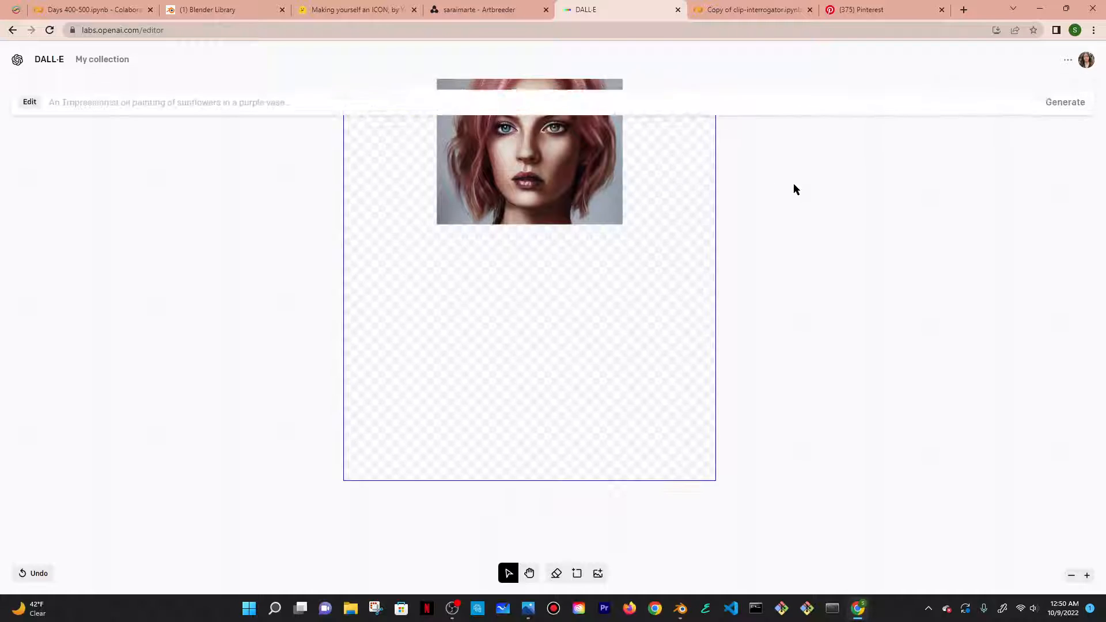
pyautogui.scroll(3, 531, 313)
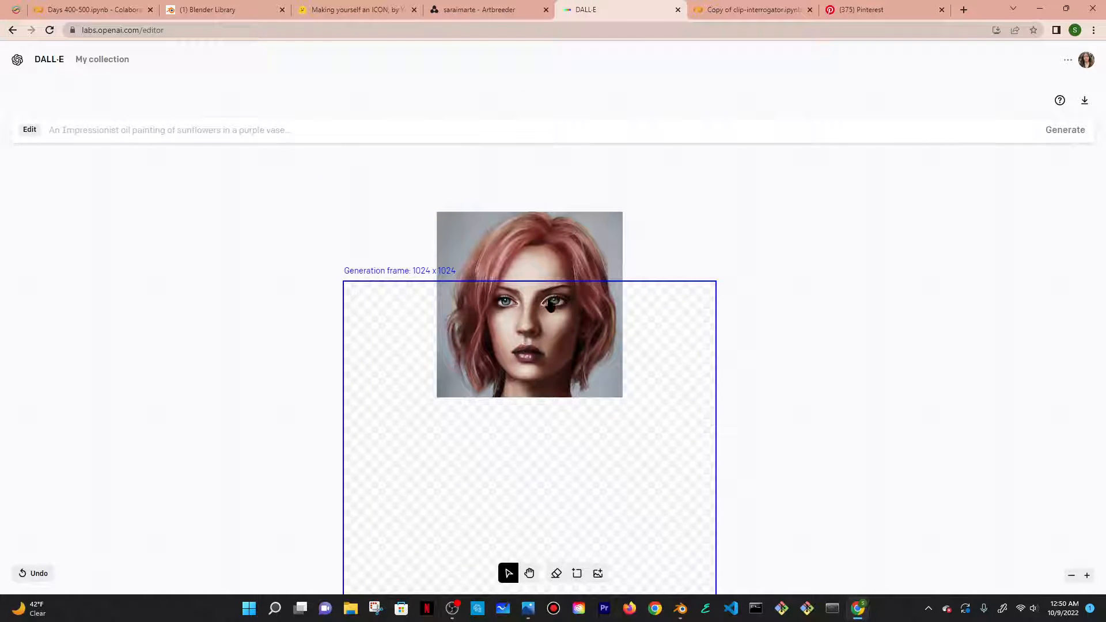
# Paste the copied "a painting of a woman with pink hair" prompt into the empty edit prompt again and generate the extension
pyautogui.click(475, 132)
pyautogui.hotkey('ctrl', 'v')
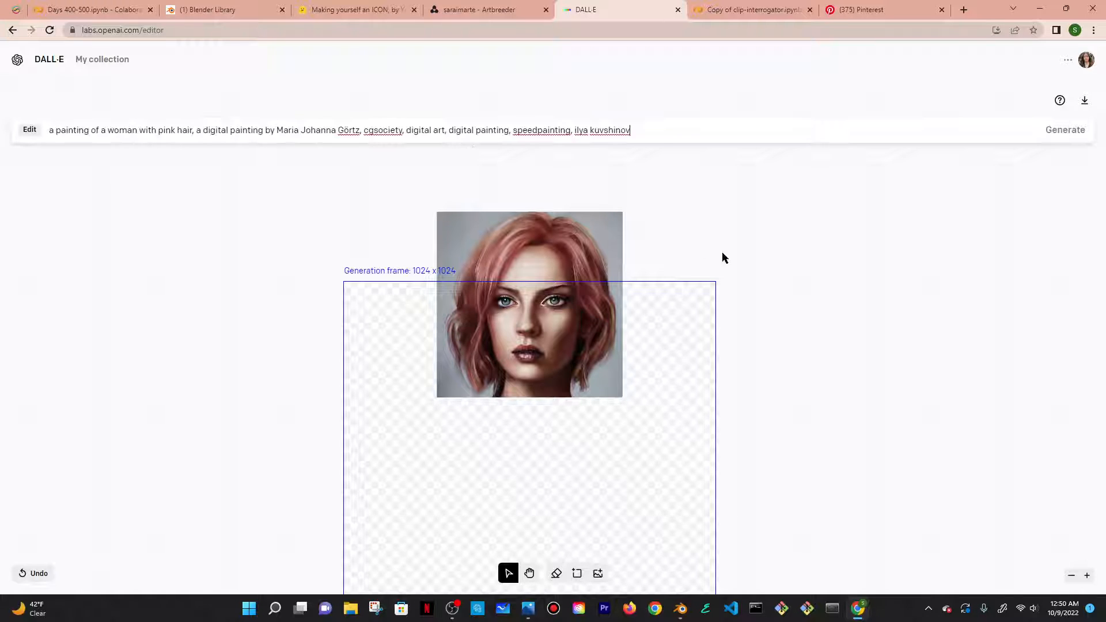
pyautogui.click(1070, 134)
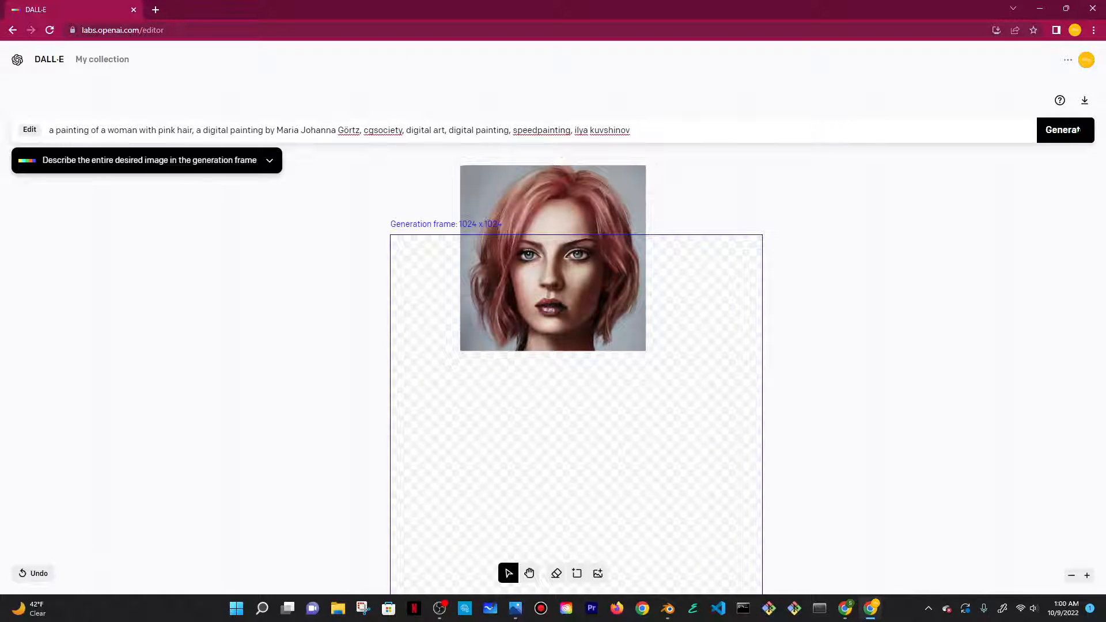
pyautogui.press('Return')
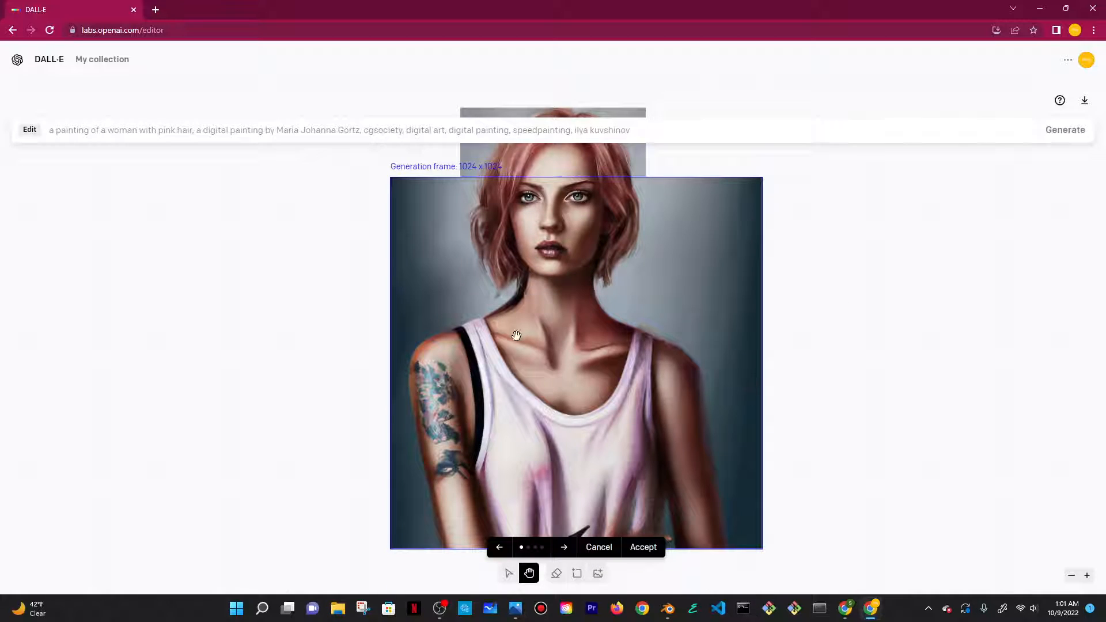
# Compare the four generated variations of the portrait's body and clothing, and discard them all
pyautogui.click(557, 554)
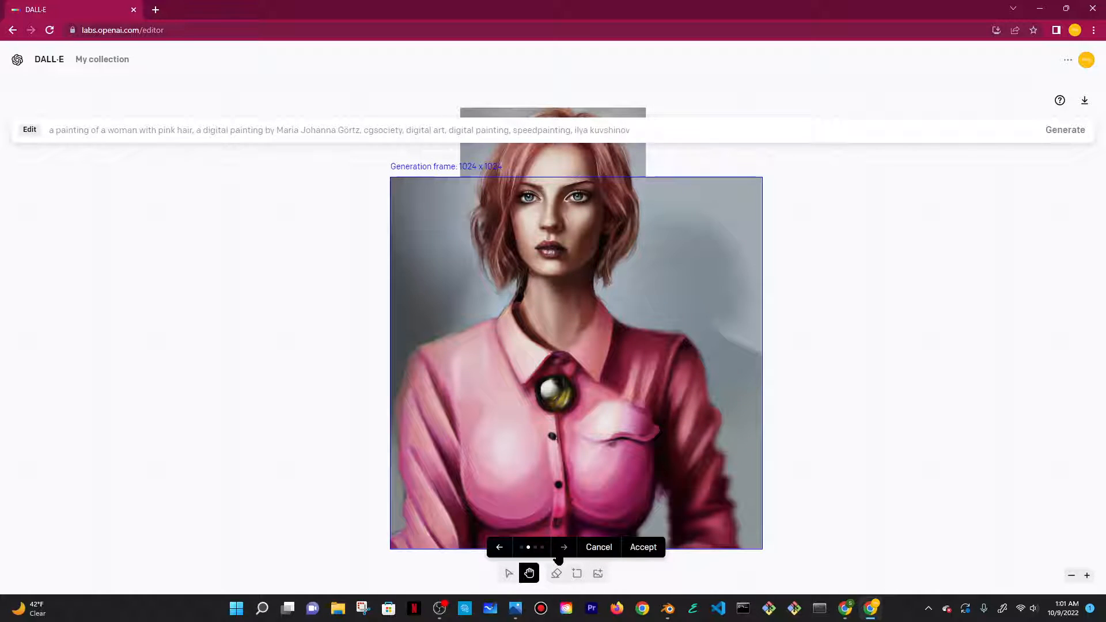
pyautogui.click(558, 554)
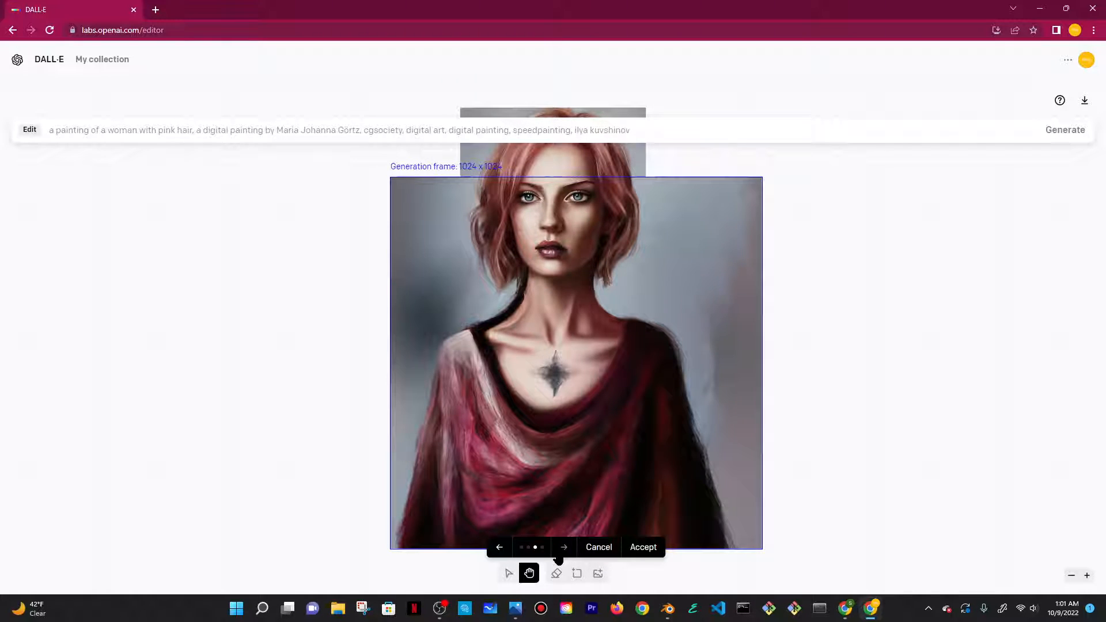
pyautogui.click(558, 554)
pyautogui.click(558, 555)
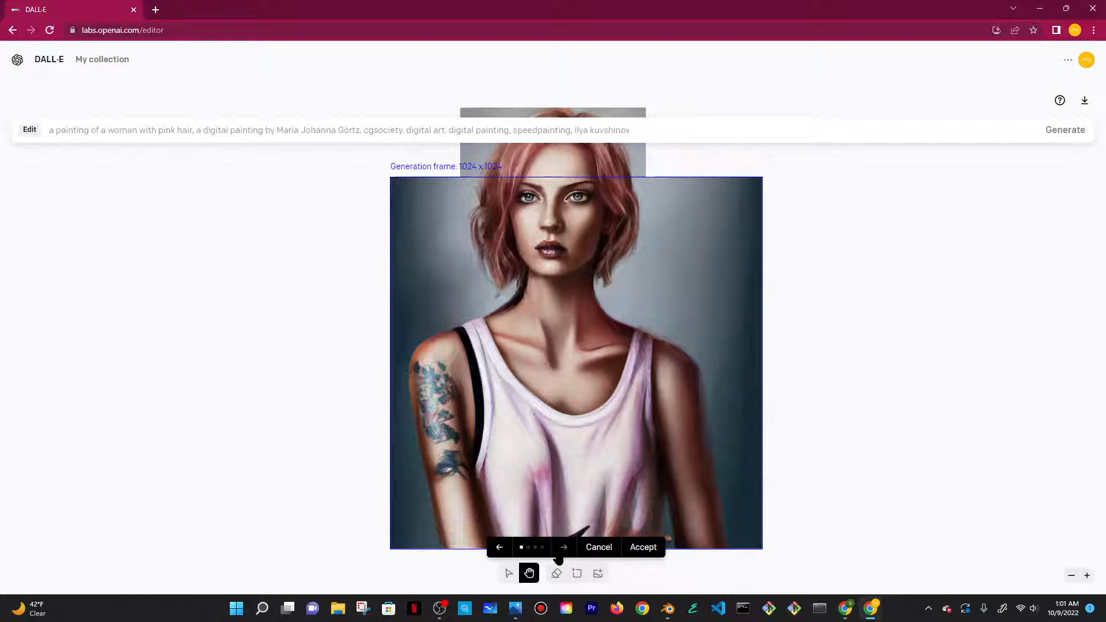
pyautogui.click(558, 554)
pyautogui.click(558, 554)
pyautogui.click(557, 554)
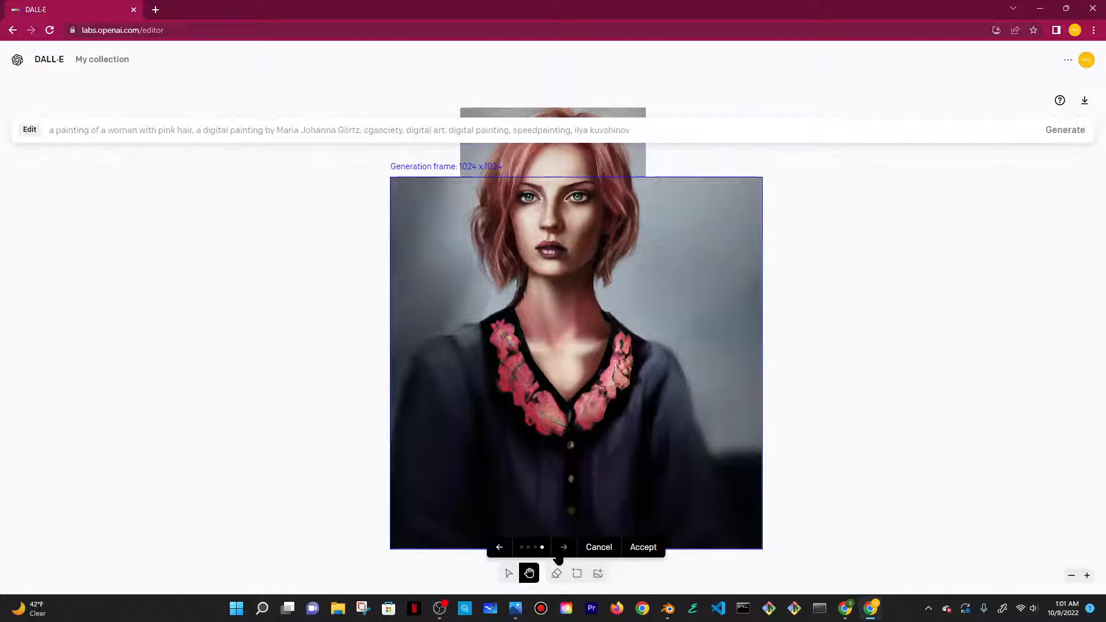
pyautogui.click(558, 554)
pyautogui.click(558, 554)
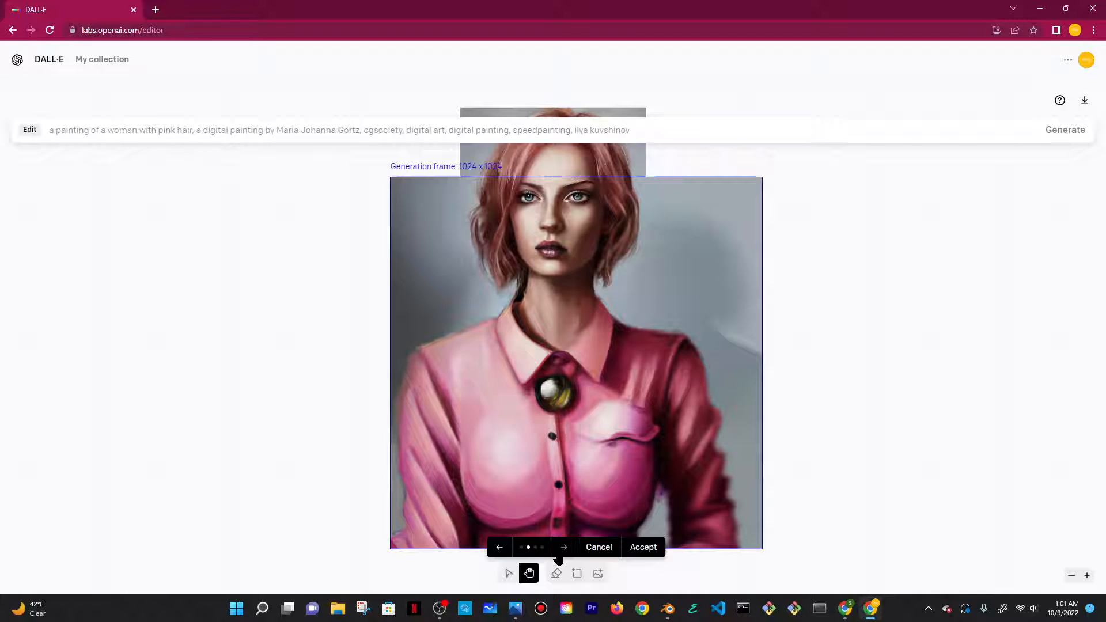
pyautogui.click(558, 554)
pyautogui.click(500, 550)
pyautogui.click(558, 555)
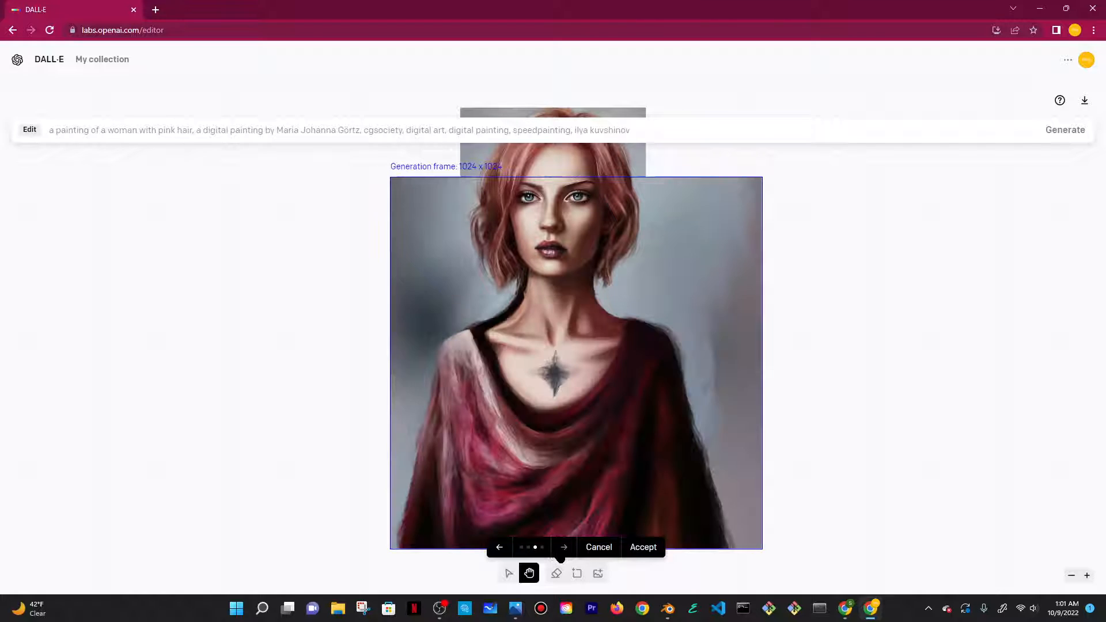
pyautogui.click(558, 554)
pyautogui.click(558, 555)
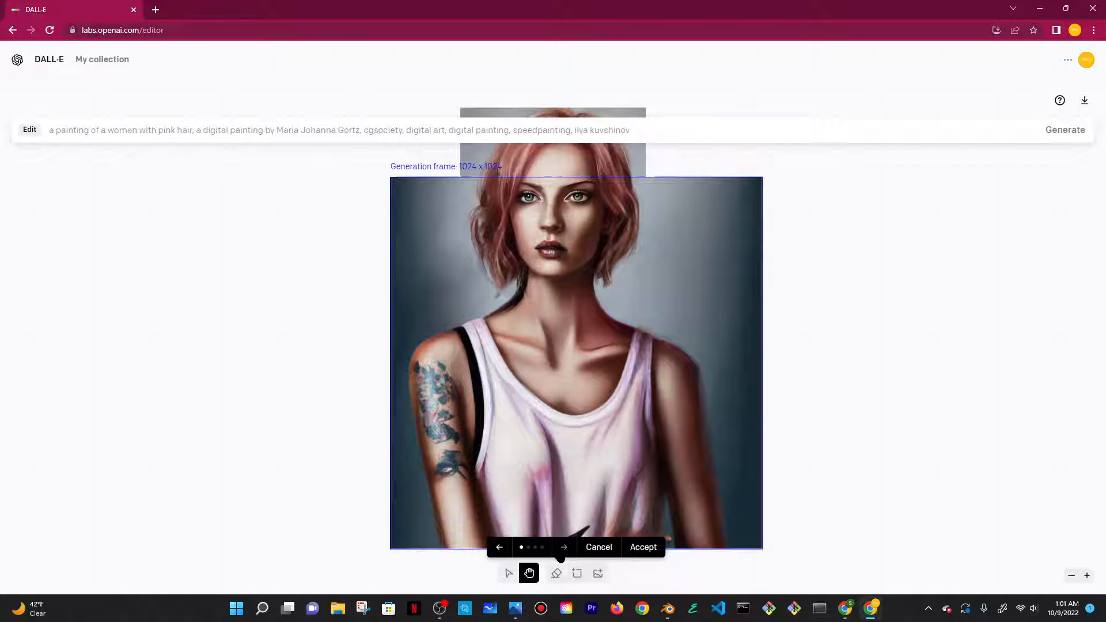
pyautogui.click(561, 554)
pyautogui.click(564, 554)
pyautogui.click(564, 554)
pyautogui.click(566, 555)
pyautogui.click(566, 554)
pyautogui.click(567, 555)
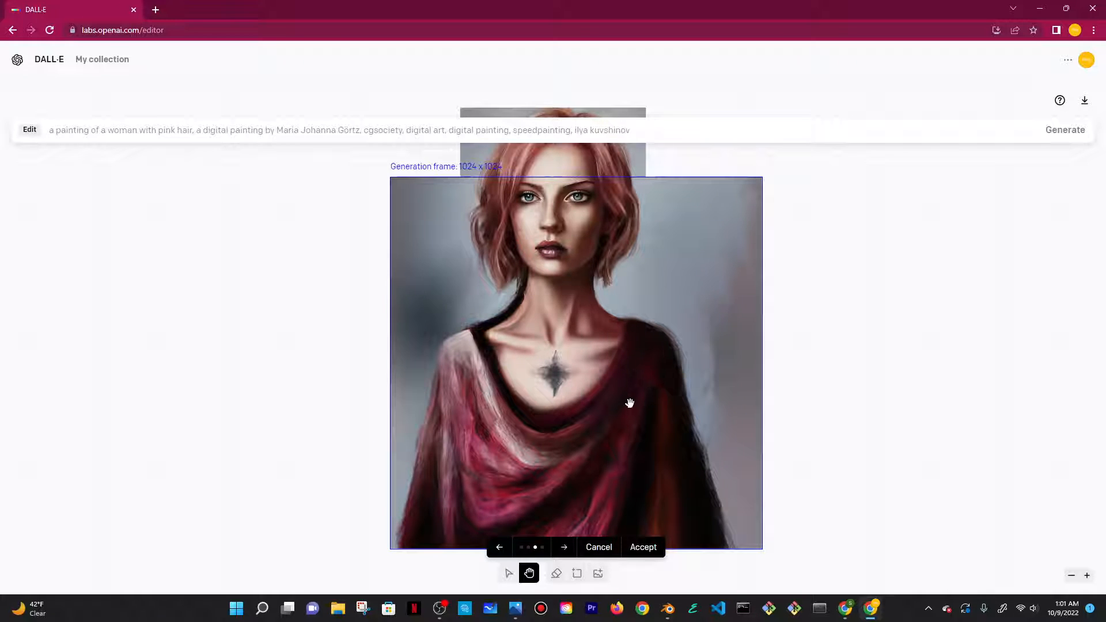
pyautogui.click(566, 554)
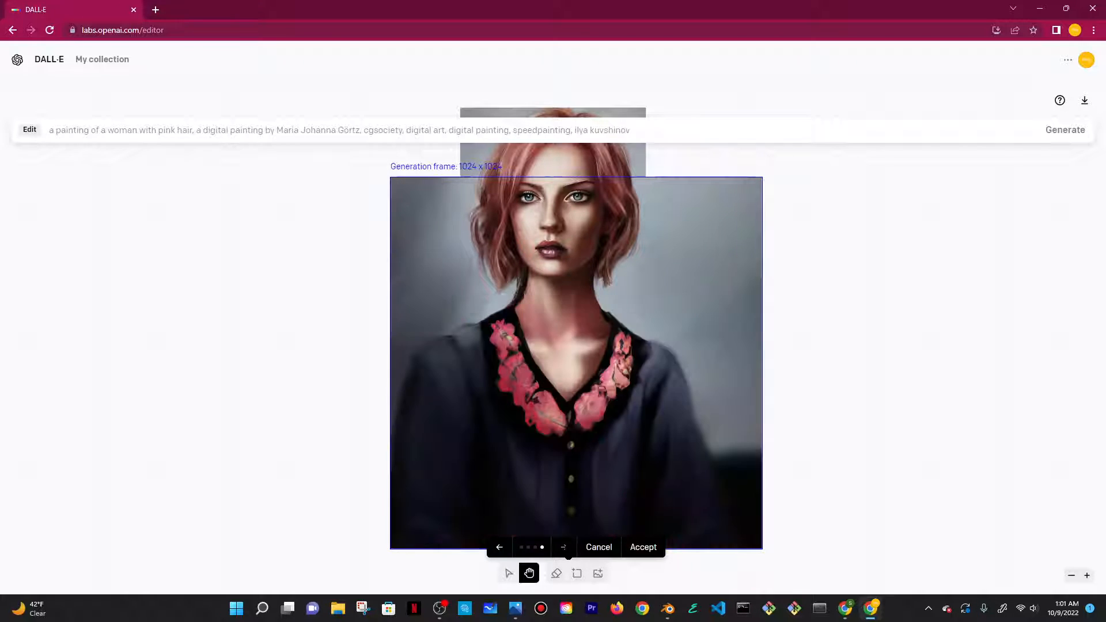
pyautogui.click(602, 550)
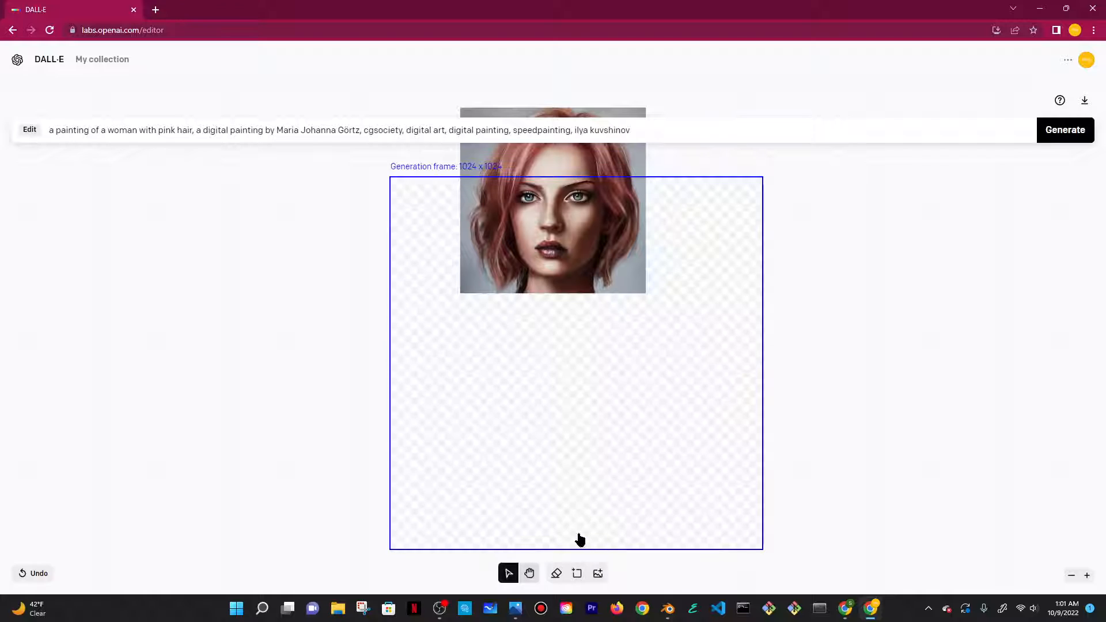
# Generate a new set of variations with the same prompt and frame, look through them, and discard them
pyautogui.click(1056, 137)
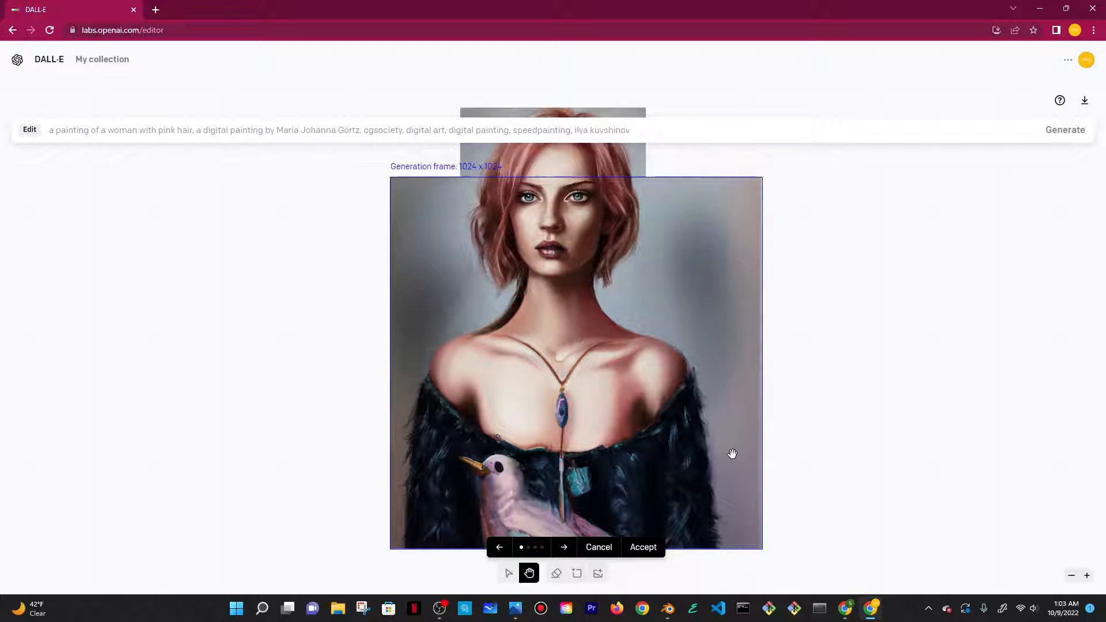
pyautogui.scroll(-1, 586, 425)
pyautogui.scroll(1, 579, 425)
pyautogui.click(569, 554)
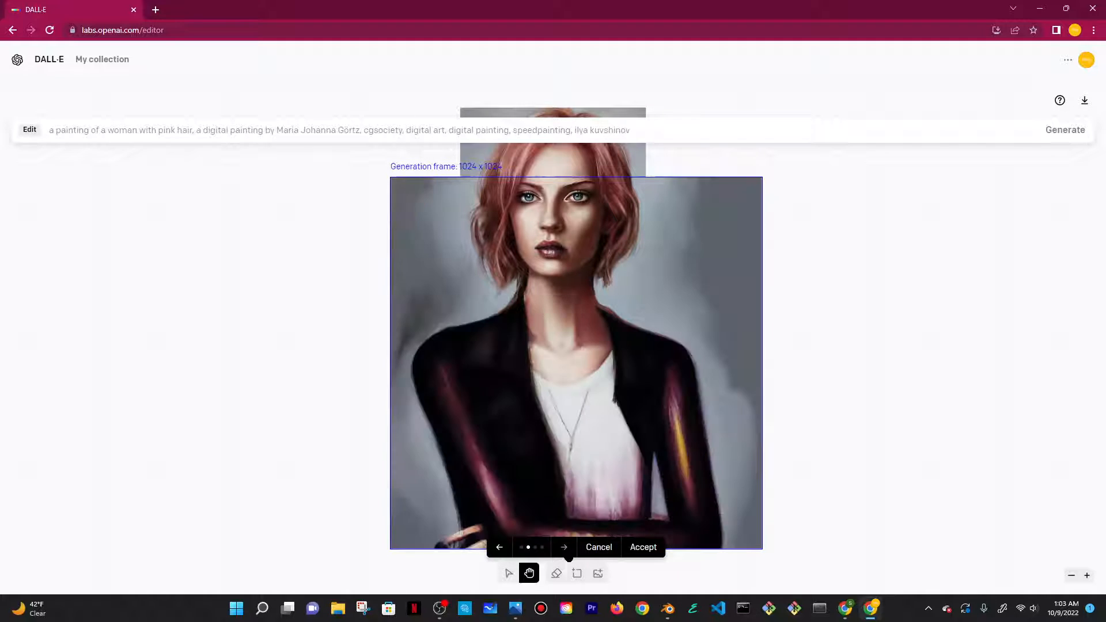
pyautogui.click(568, 554)
pyautogui.click(568, 554)
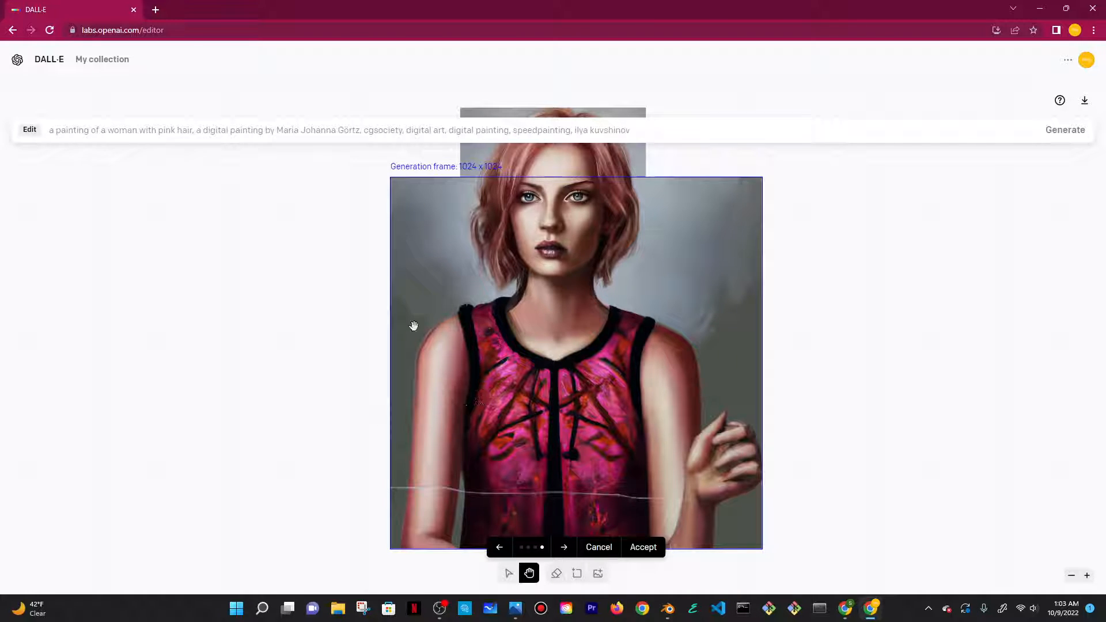
pyautogui.click(599, 548)
# Append "full body view arms to her side" to the edit prompt and generate the portrait's extension
pyautogui.click(689, 130)
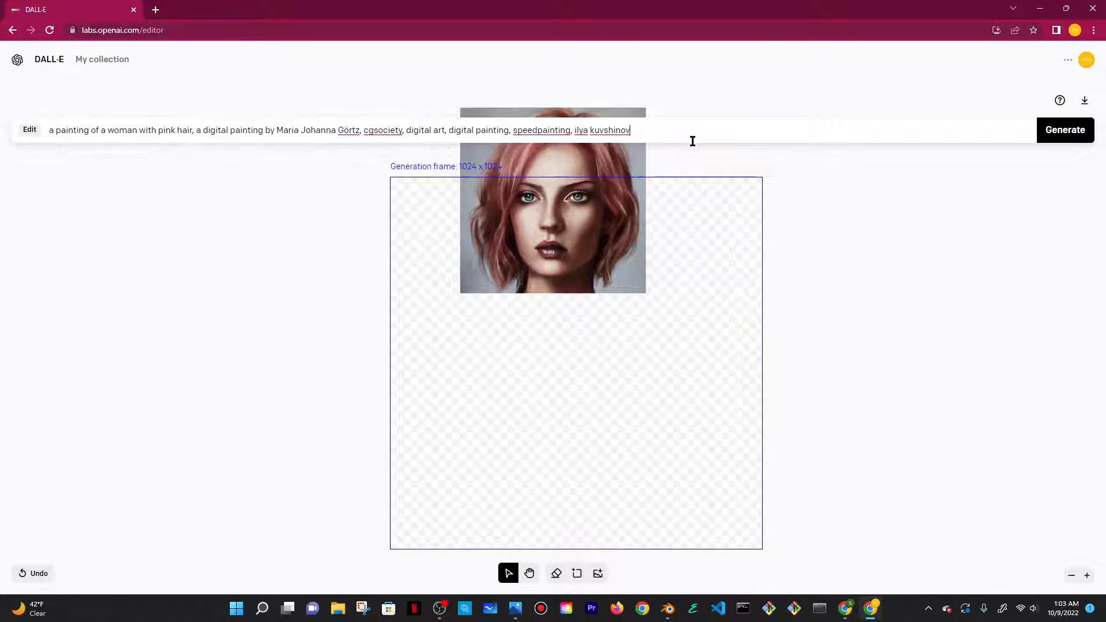
pyautogui.write('full body view arms to her side')
pyautogui.moveTo(689, 136); pyautogui.dragTo(852, 141)
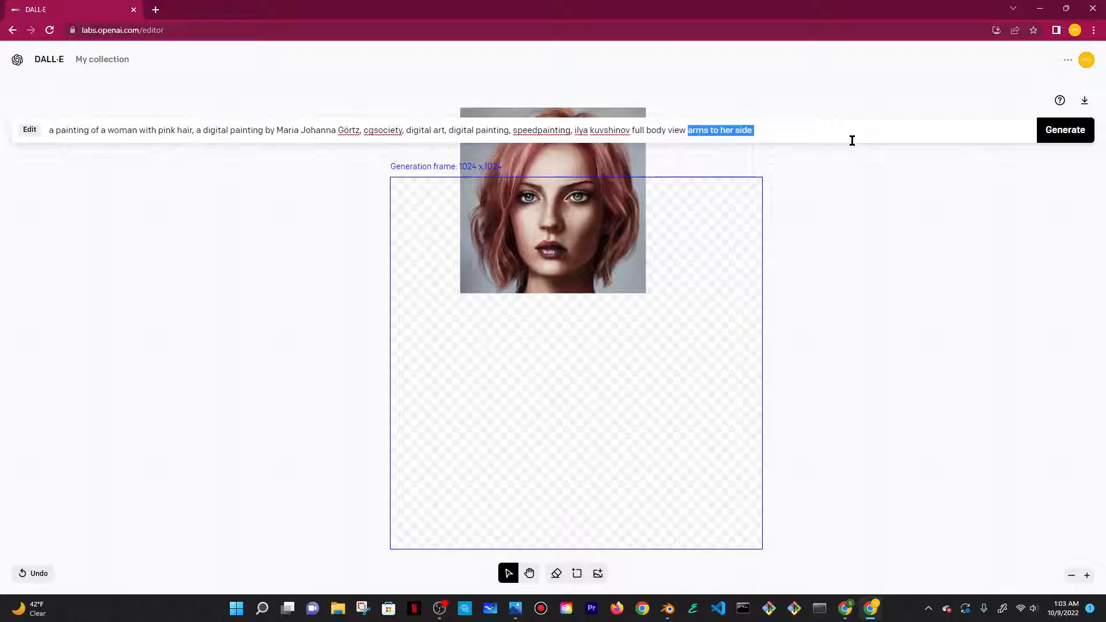
pyautogui.click(852, 141)
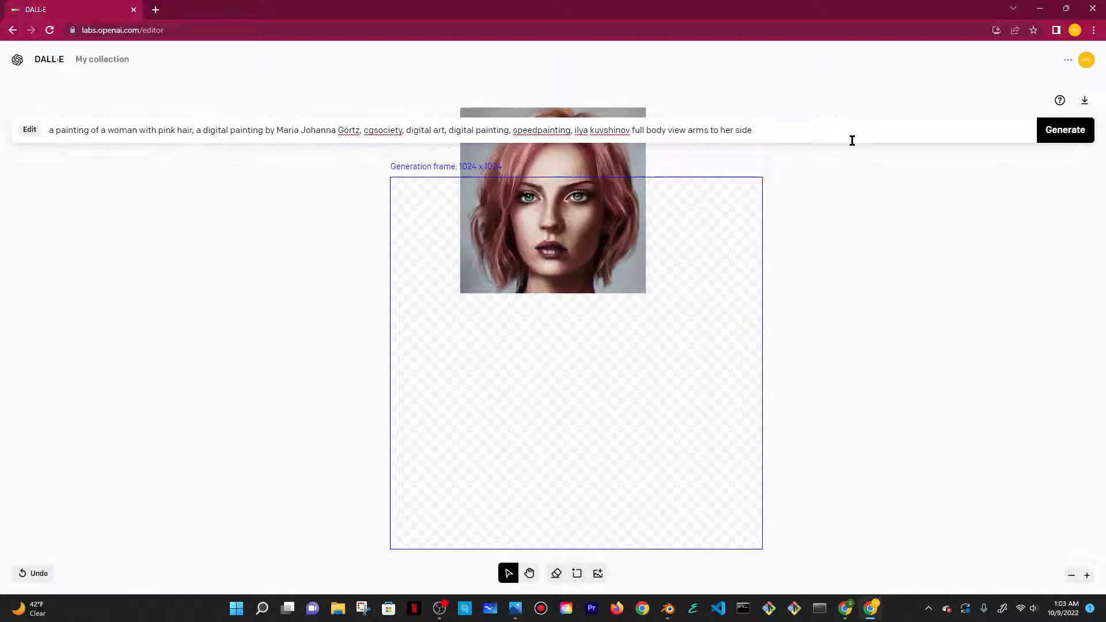
pyautogui.press('Return')
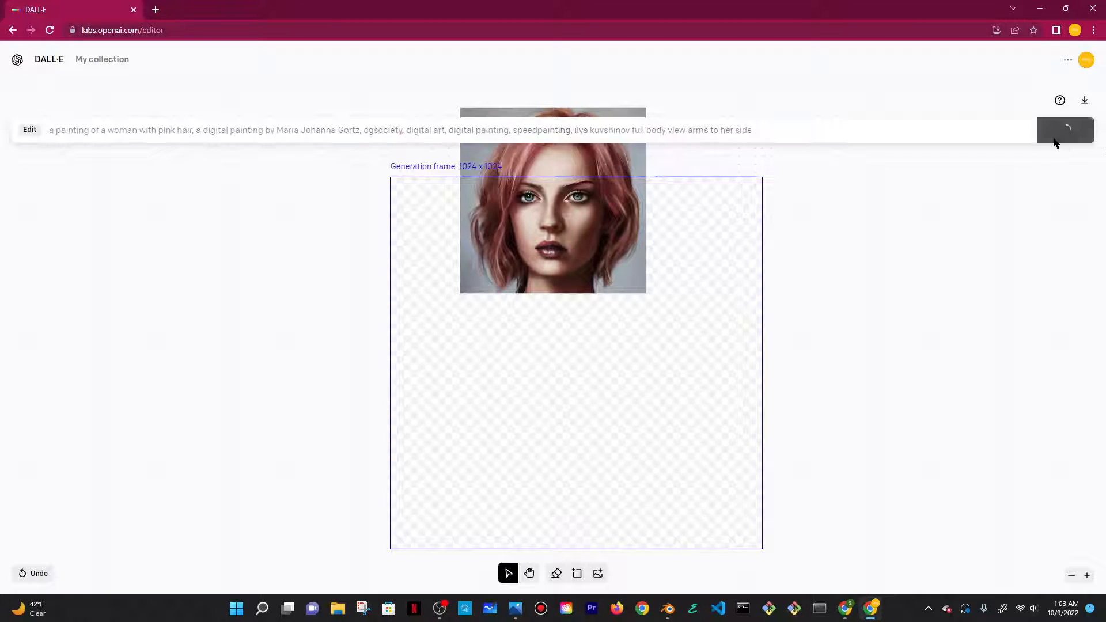
pyautogui.press('h')
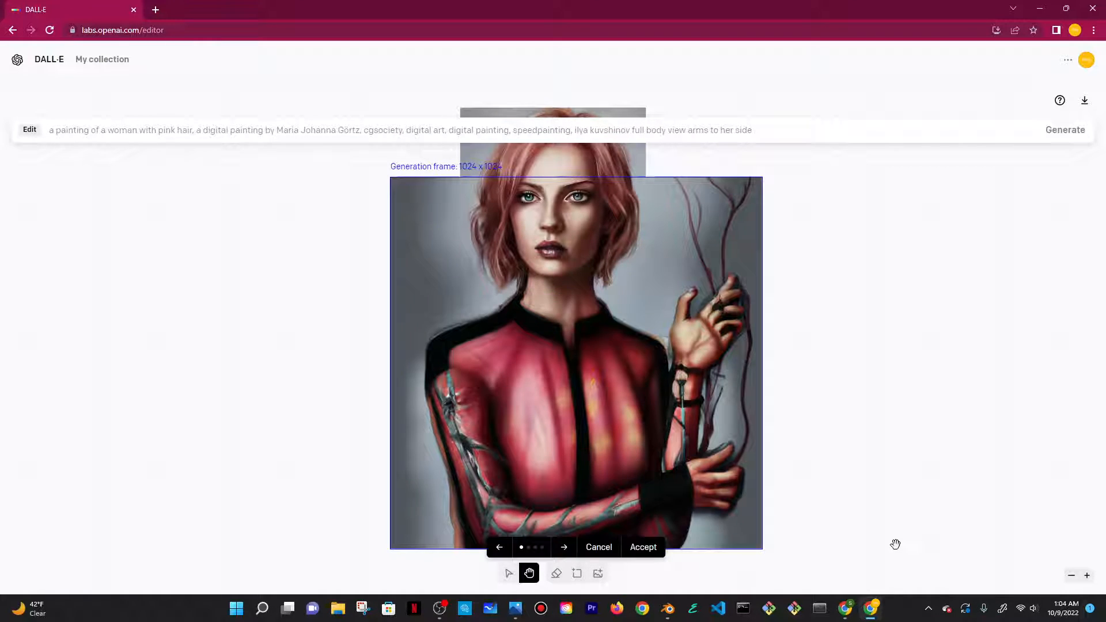
# Compare the four variations generated for the "arms to her side" prompt and discard them all
pyautogui.click(566, 549)
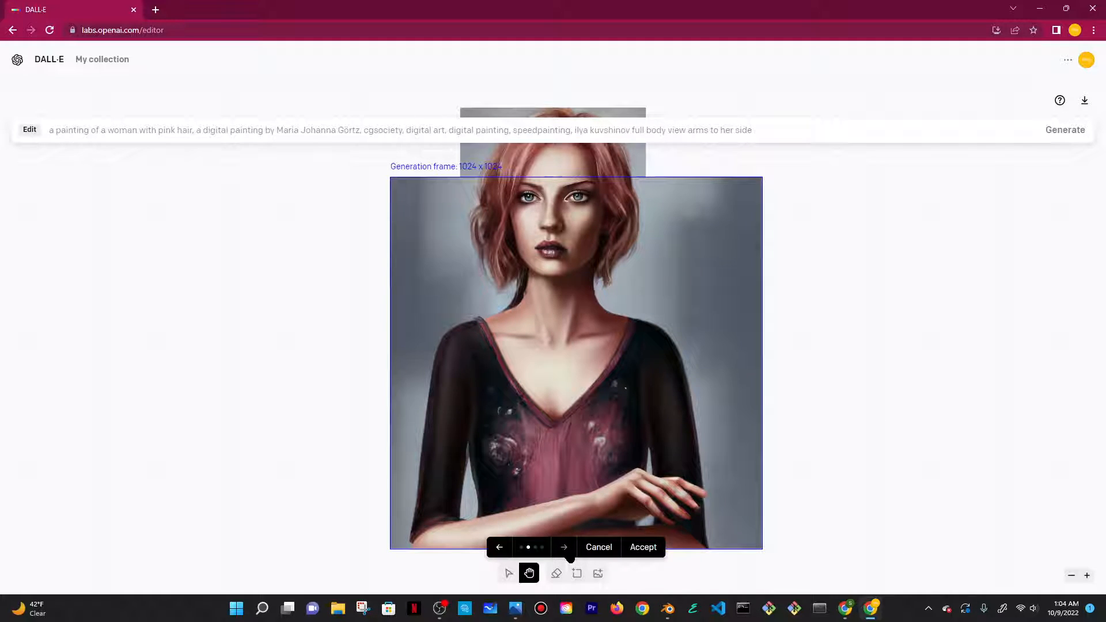
pyautogui.click(567, 552)
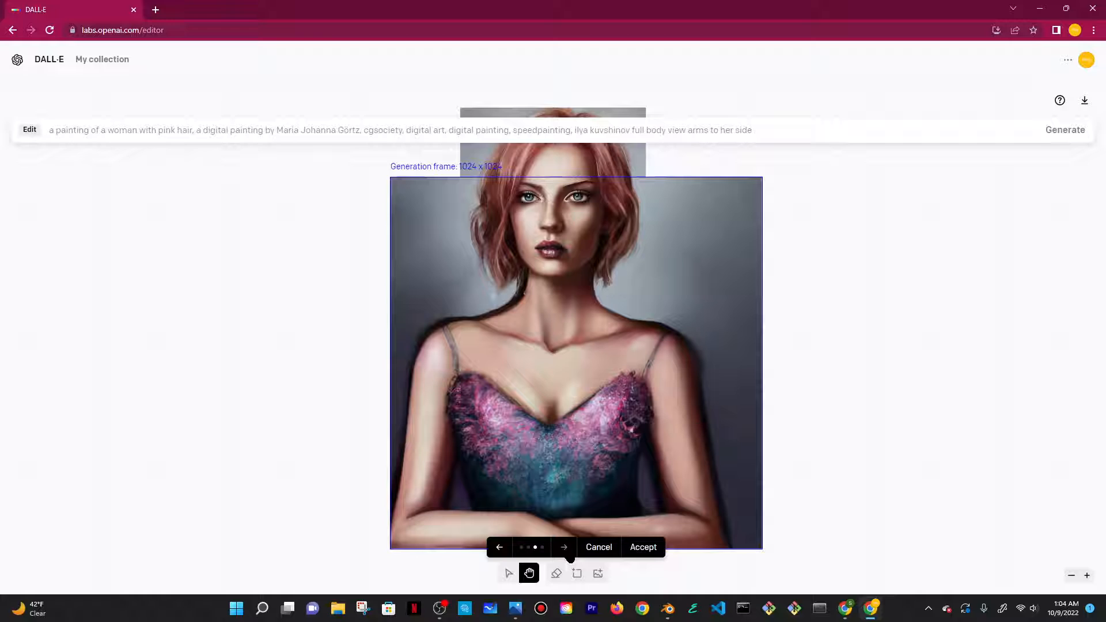
pyautogui.click(566, 549)
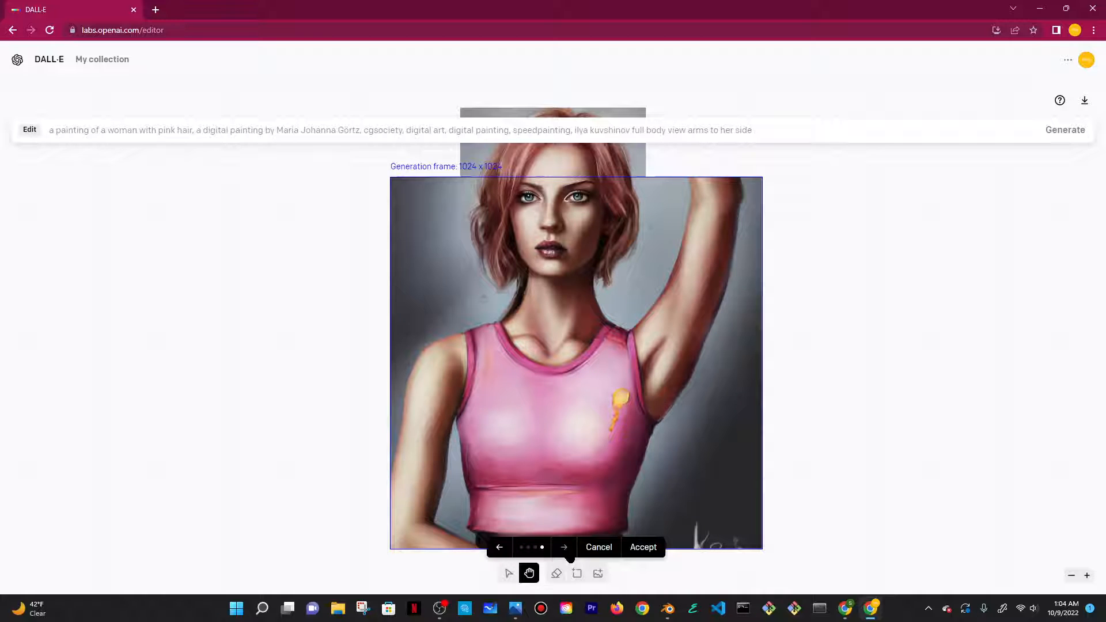
pyautogui.click(566, 549)
pyautogui.click(566, 549)
pyautogui.click(566, 549)
pyautogui.click(566, 549)
pyautogui.scroll(1, 862, 400)
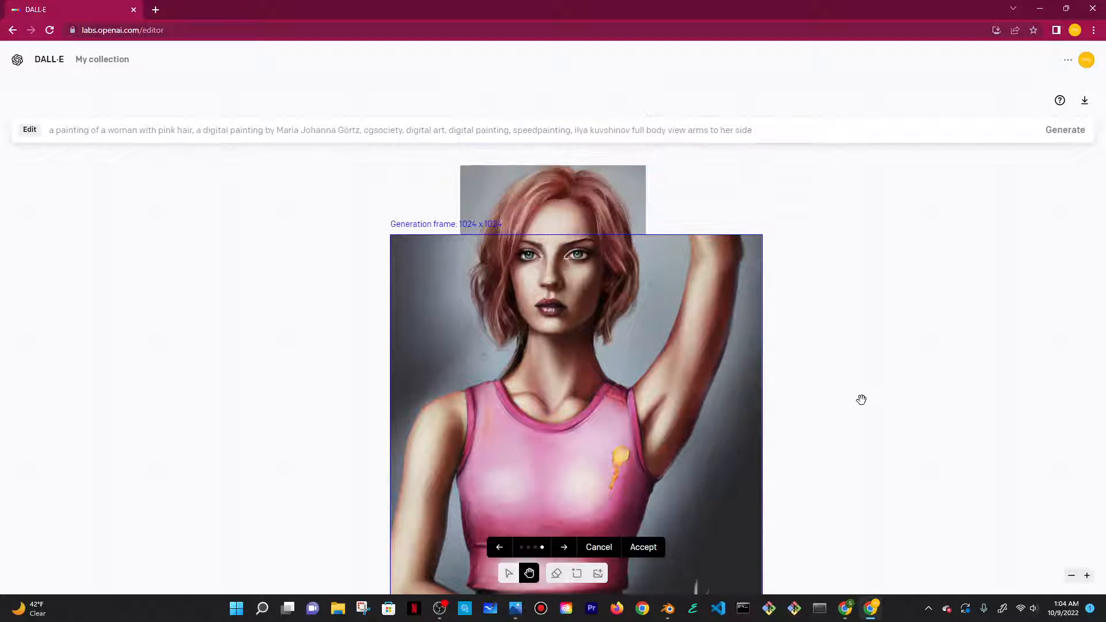
pyautogui.scroll(-1, 862, 400)
pyautogui.scroll(1, 864, 393)
pyautogui.scroll(-3, 674, 311)
pyautogui.click(608, 458)
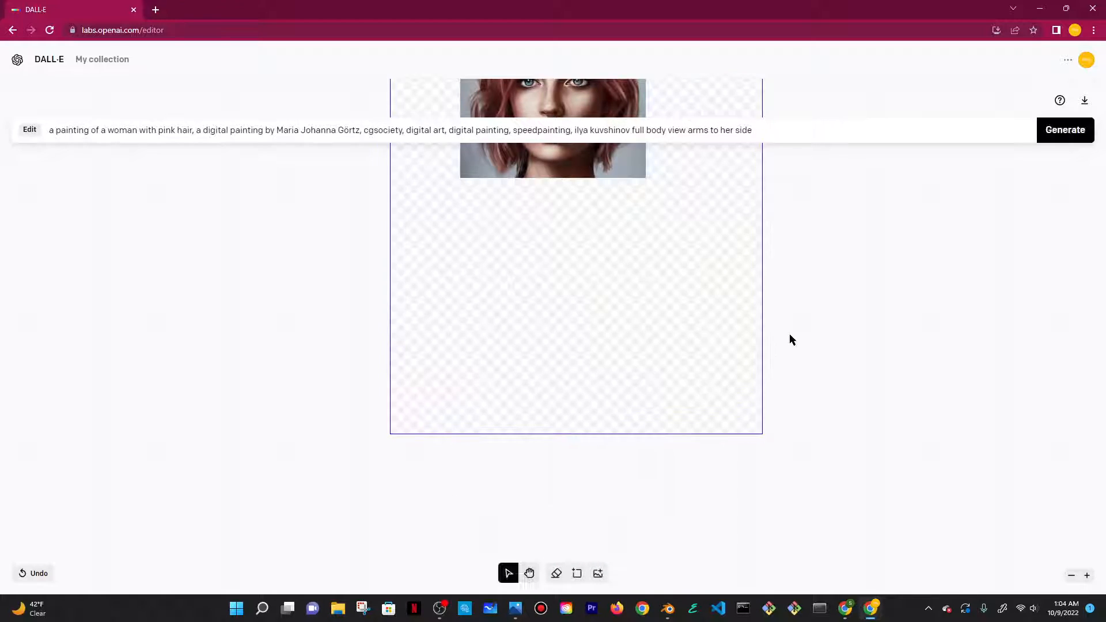
# Change the prompt's ending from "arms to her side" to "arms by her side" and generate another set of variations
pyautogui.scroll(4, 783, 242)
pyautogui.moveTo(790, 137); pyautogui.dragTo(713, 131)
pyautogui.press('BackSpace')
pyautogui.press('BackSpace')
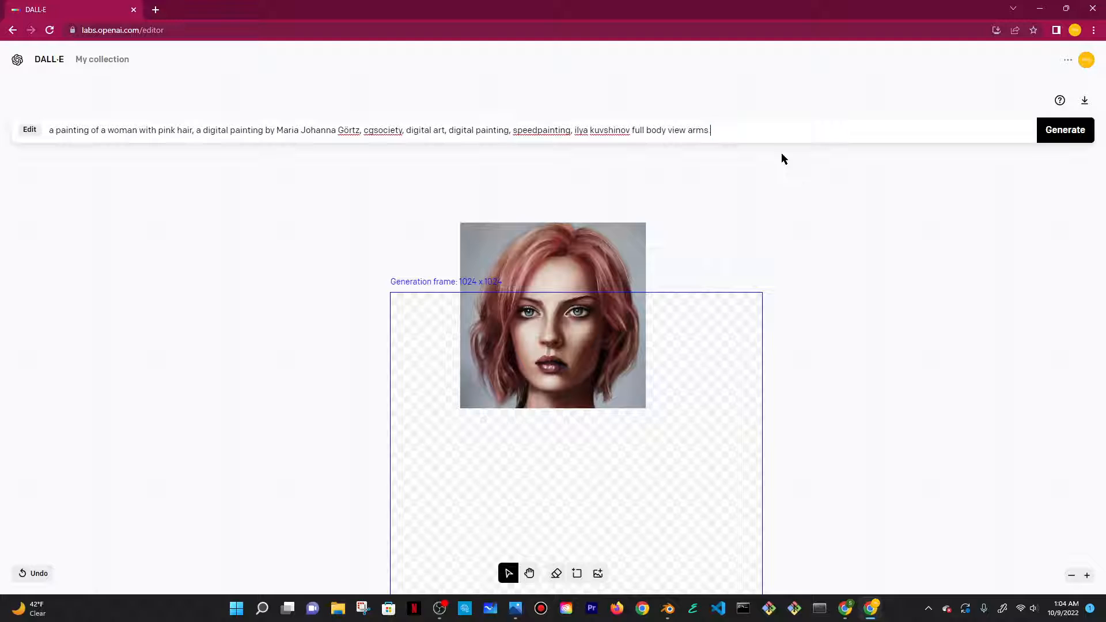
pyautogui.write('by her side')
pyautogui.click(1058, 134)
pyautogui.scroll(-2, 693, 259)
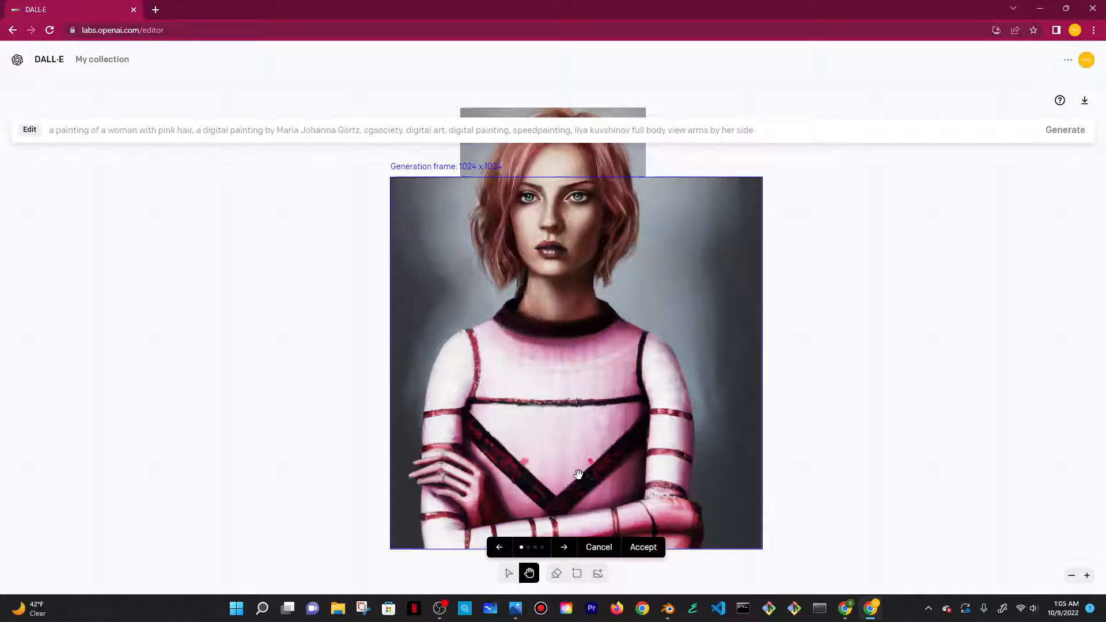
# Look through the four variations generated for the "arms by her side" prompt and discard them
pyautogui.click(573, 554)
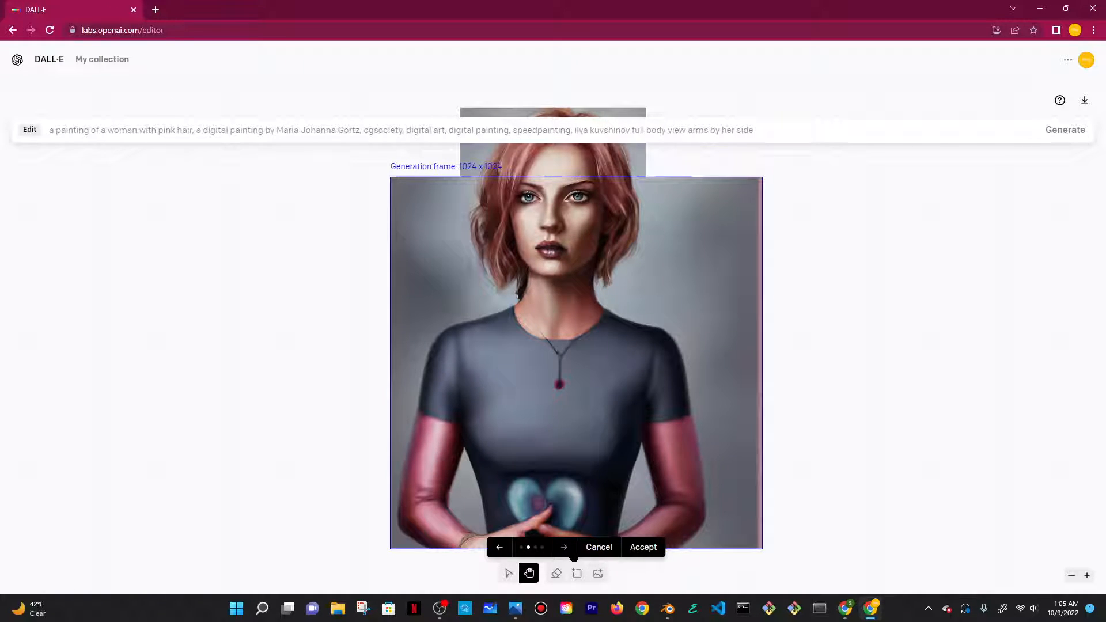
pyautogui.click(573, 554)
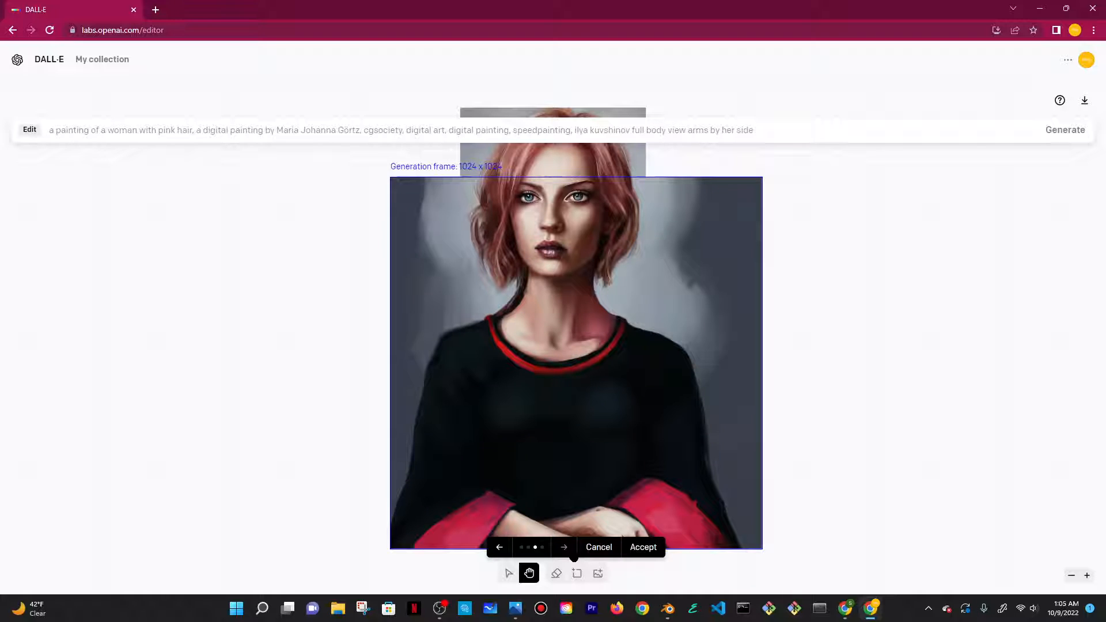
pyautogui.click(572, 554)
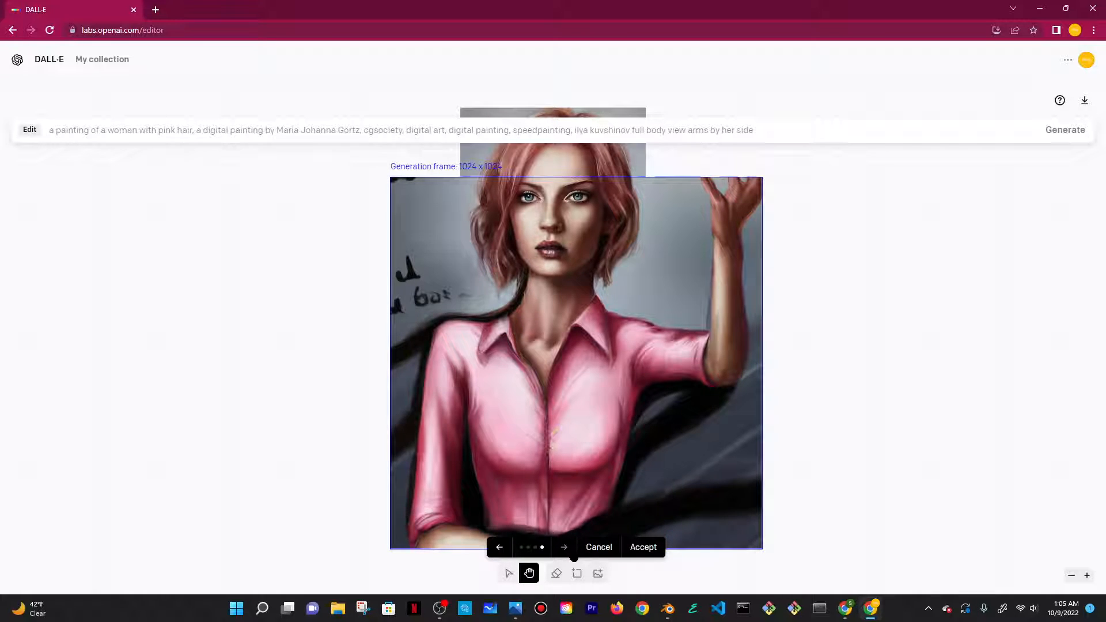
pyautogui.click(573, 554)
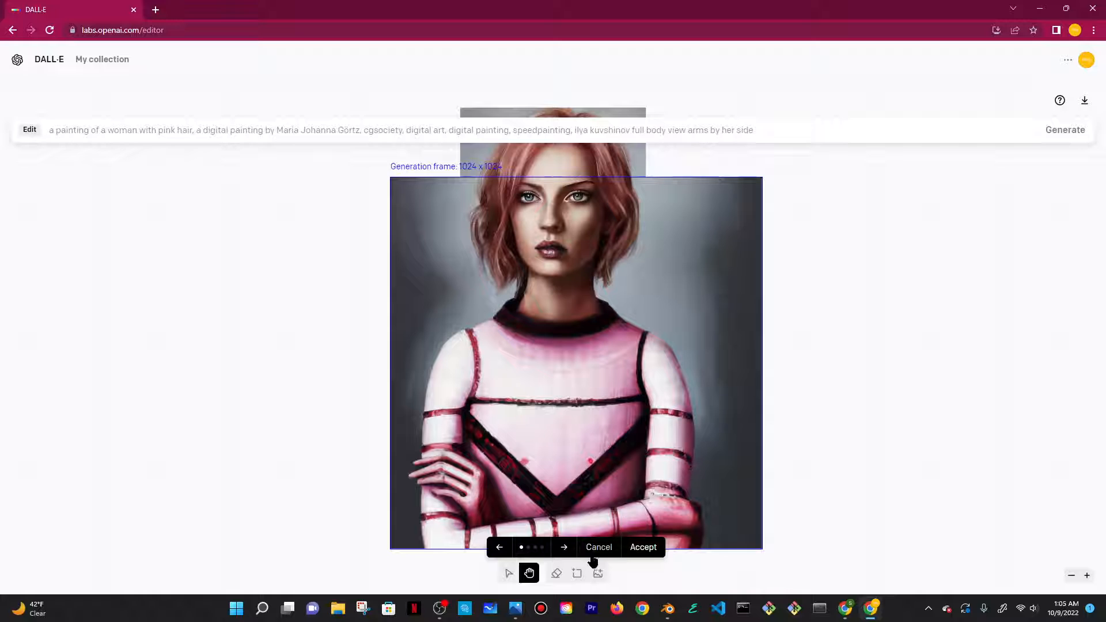
pyautogui.click(594, 554)
# Replace "arms by her side" in the prompt with "default t-pose", keeping "full body view", and generate the extension
pyautogui.moveTo(801, 130); pyautogui.dragTo(689, 129)
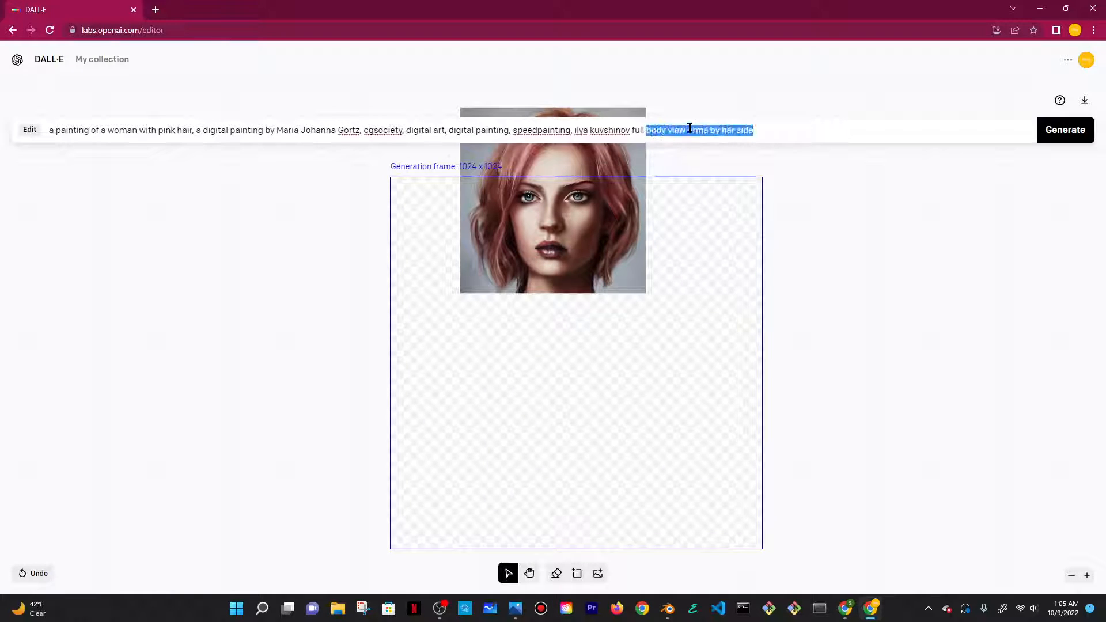
pyautogui.click(762, 128)
pyautogui.moveTo(688, 130); pyautogui.dragTo(810, 133)
pyautogui.write('default t')
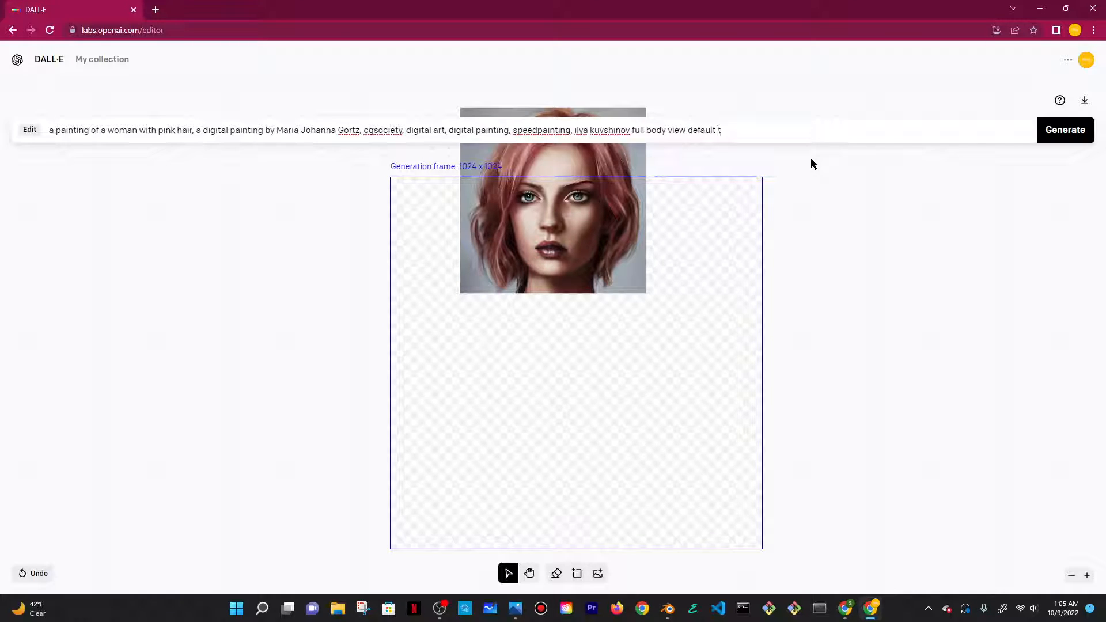
pyautogui.write('-pose')
pyautogui.press('Return')
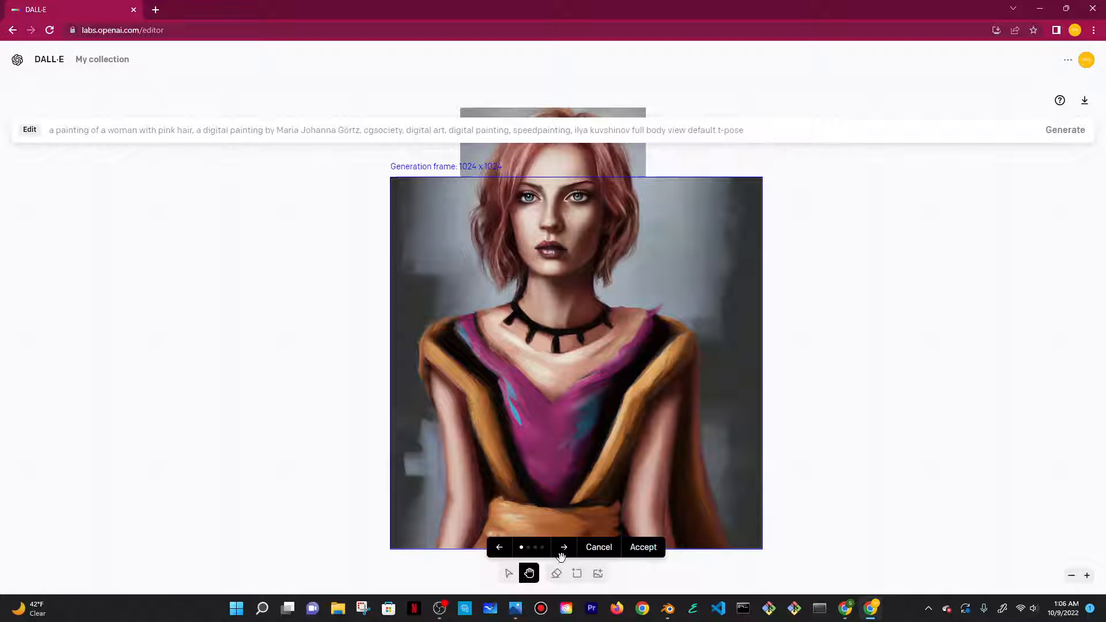
# Compare the poses and clothing in the four variations generated for the t-pose prompt, and discard them all
pyautogui.click(564, 548)
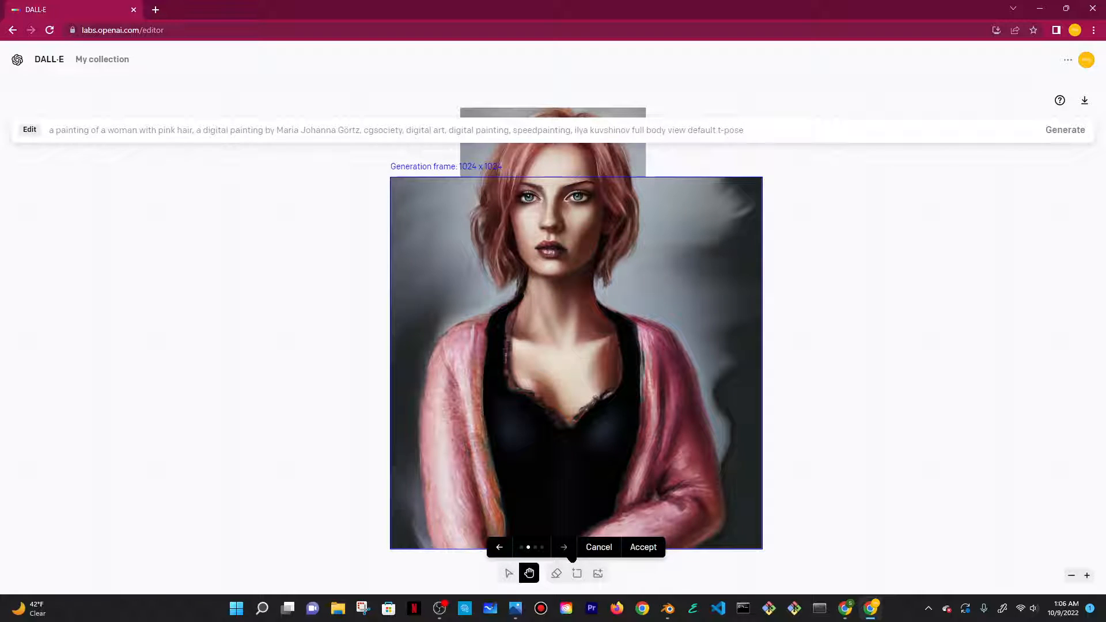
pyautogui.click(569, 553)
pyautogui.click(569, 553)
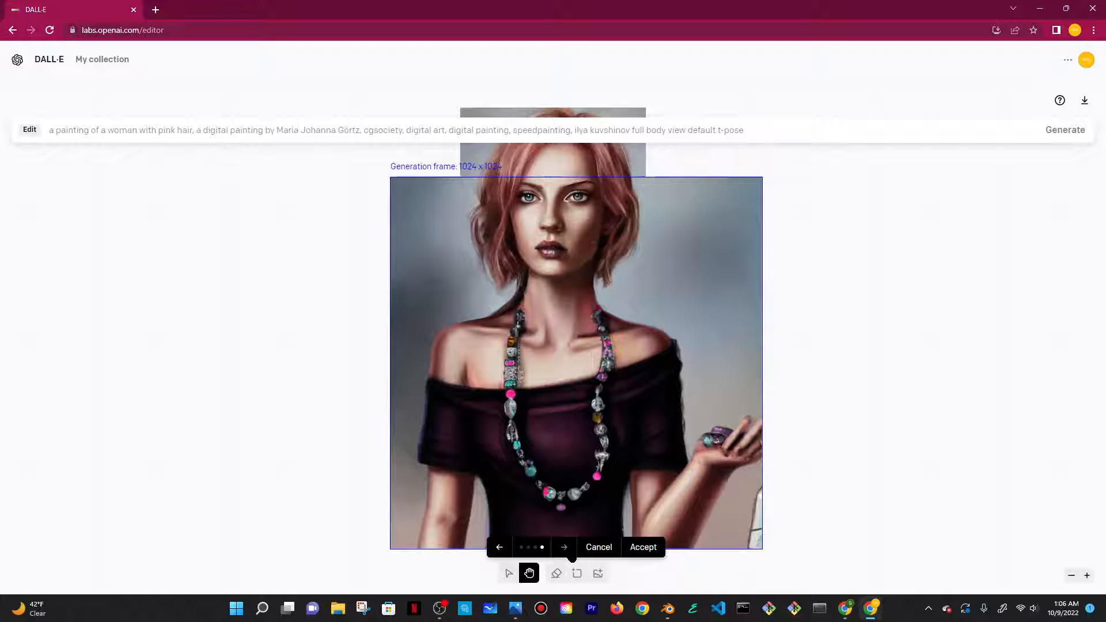
pyautogui.click(571, 553)
pyautogui.click(571, 553)
pyautogui.click(571, 553)
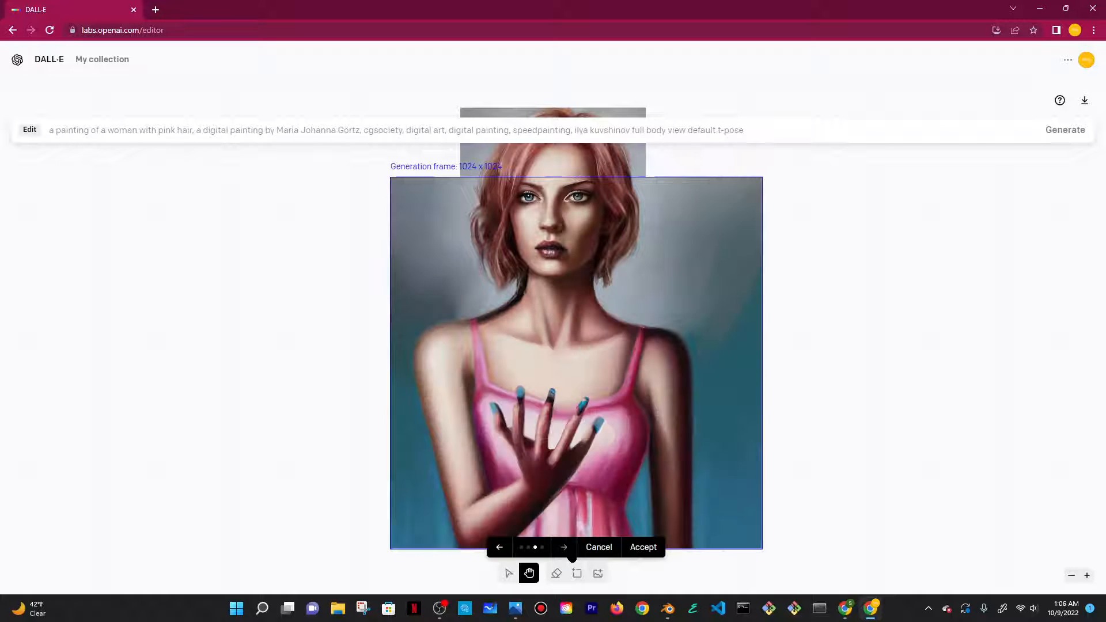
pyautogui.click(571, 553)
pyautogui.click(571, 553)
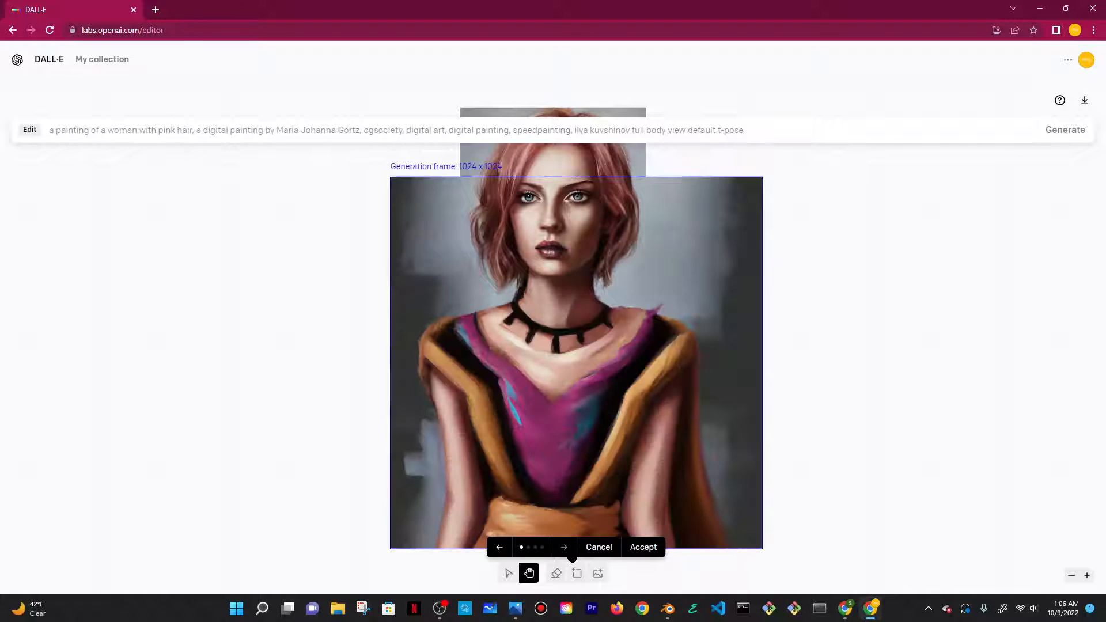
pyautogui.click(571, 554)
pyautogui.click(503, 547)
pyautogui.click(573, 554)
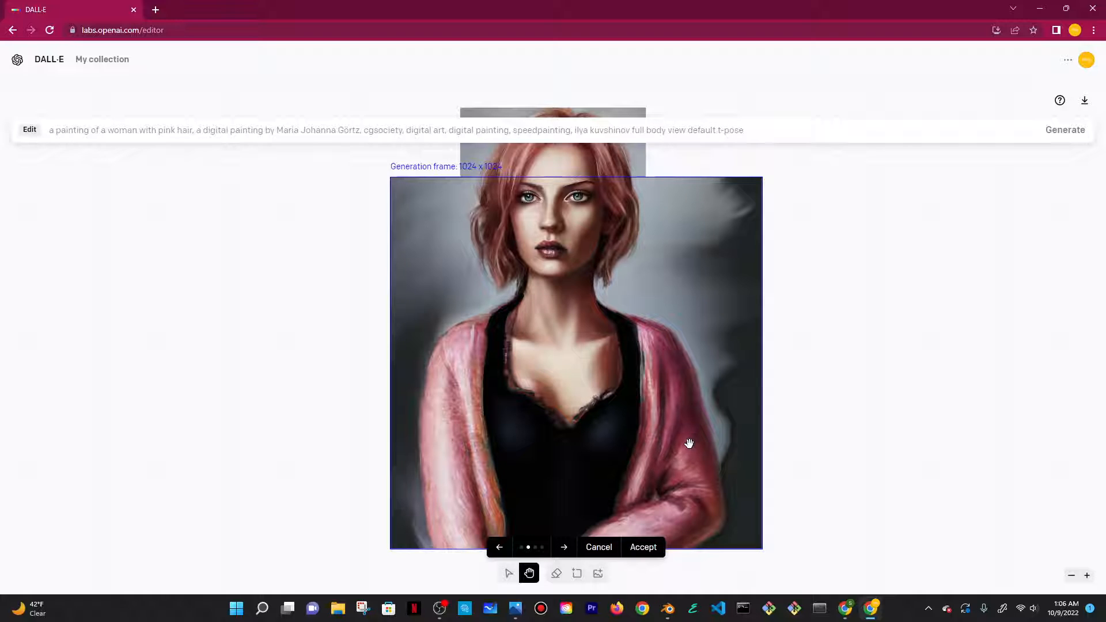
pyautogui.scroll(1, 689, 443)
pyautogui.scroll(-1, 562, 490)
pyautogui.click(564, 548)
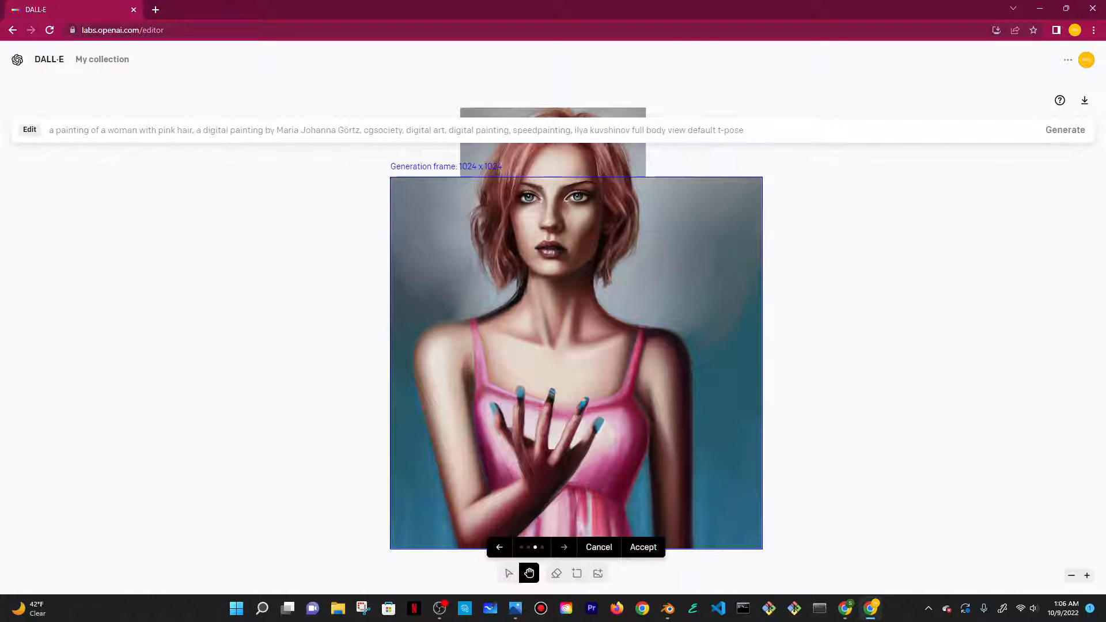
pyautogui.click(564, 548)
pyautogui.click(499, 547)
pyautogui.click(500, 547)
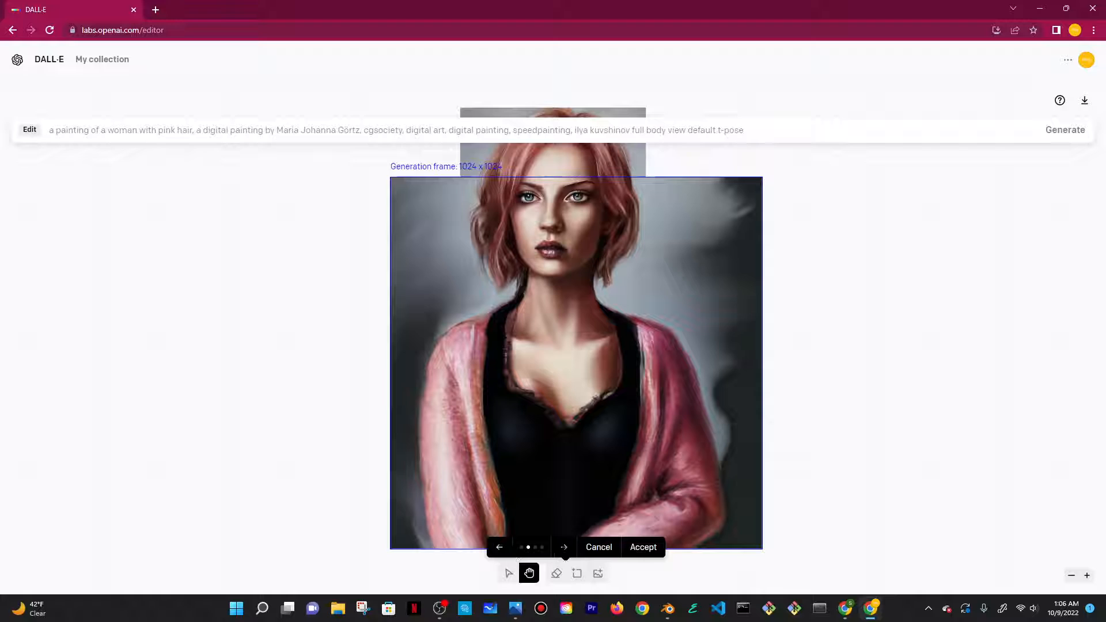
pyautogui.click(564, 547)
pyautogui.click(564, 547)
pyautogui.click(564, 548)
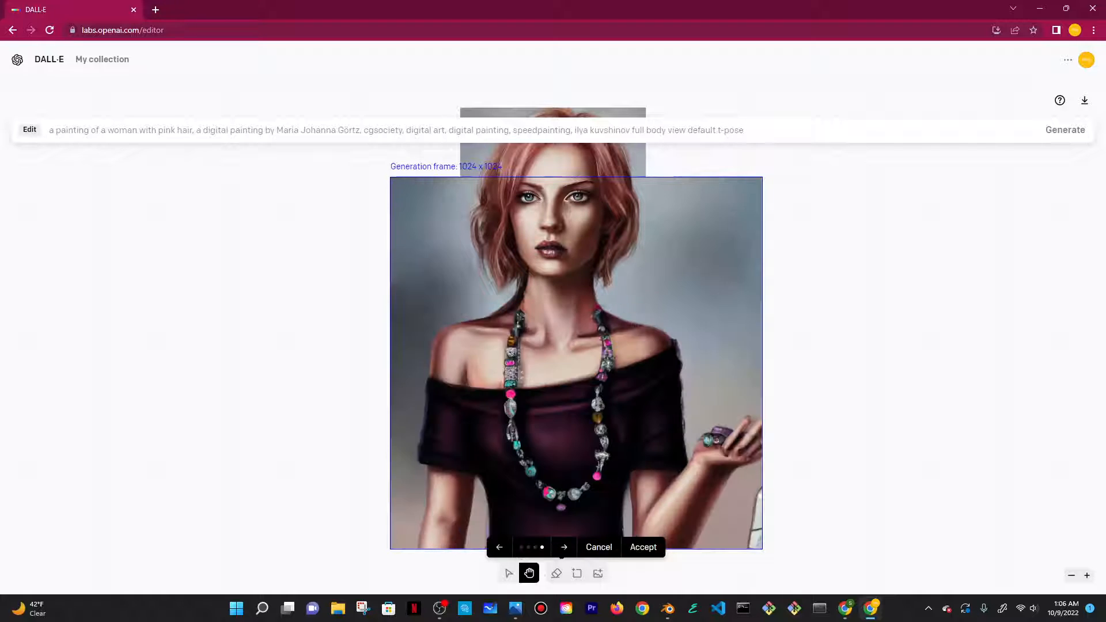
pyautogui.click(564, 547)
pyautogui.click(564, 547)
pyautogui.click(564, 547)
pyautogui.click(604, 547)
# Generate new variations with the same t-pose prompt and accept the one with the black robe and purple hooded collar
pyautogui.click(729, 131)
pyautogui.press('Return')
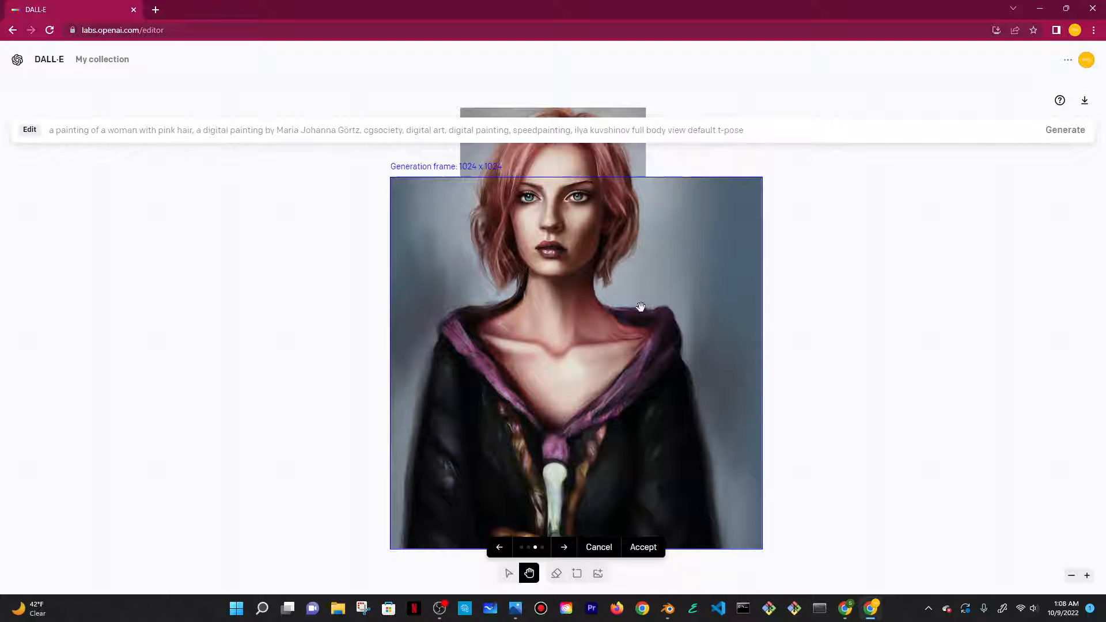
pyautogui.scroll(-1, 619, 274)
pyautogui.scroll(1, 619, 273)
pyautogui.click(506, 551)
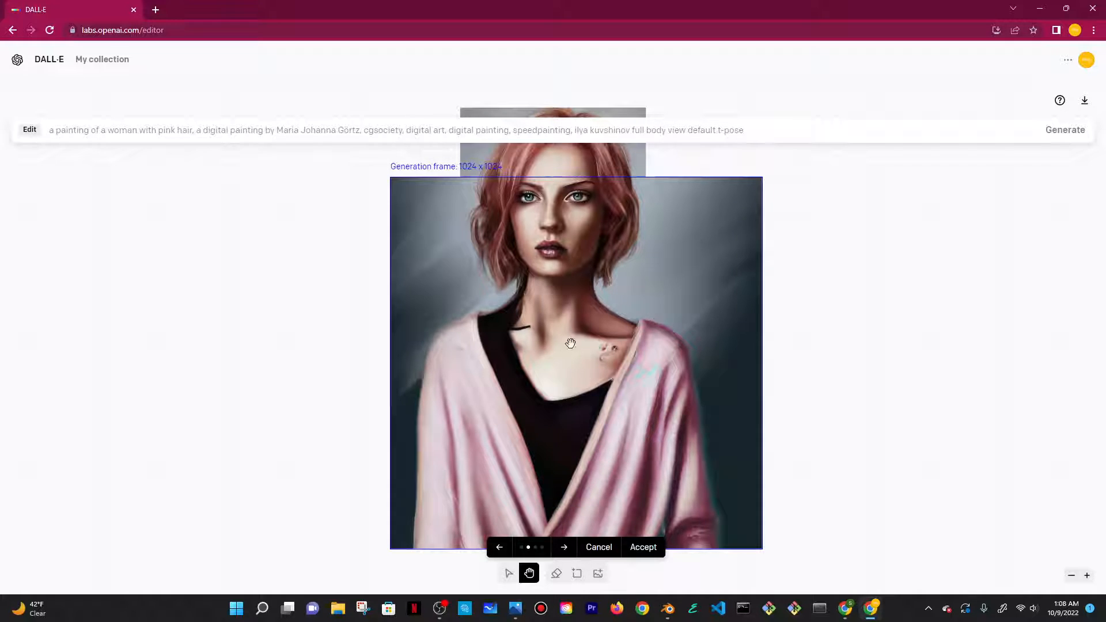
pyautogui.click(564, 548)
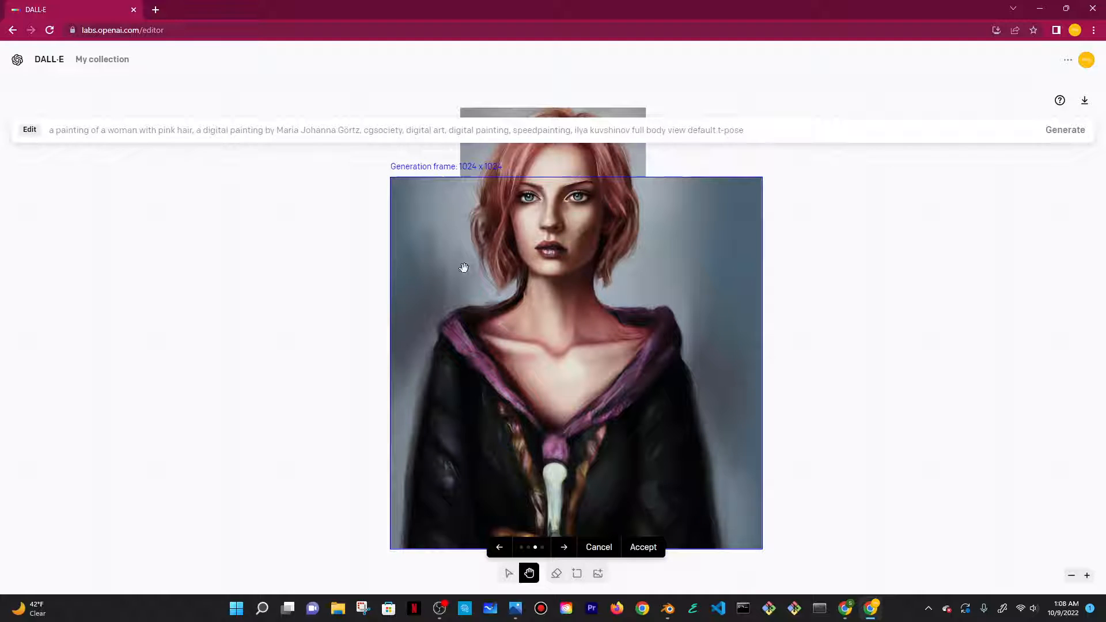
pyautogui.click(633, 553)
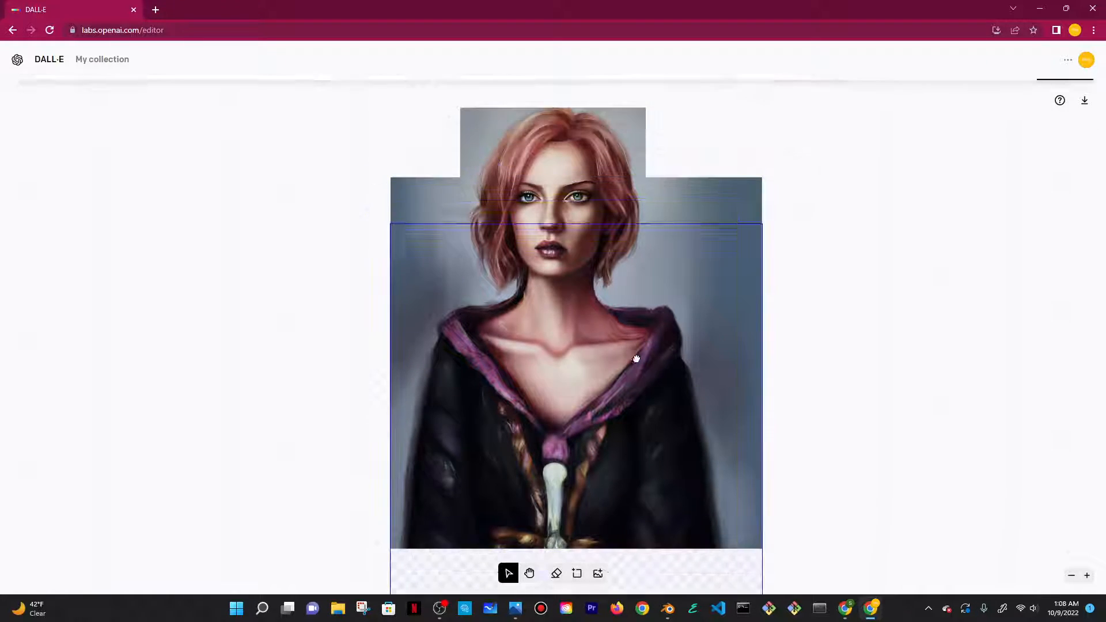
# Align the generation frame with the portrait's top edge, generate the missing background beside the head, and accept the first variation
pyautogui.moveTo(636, 358); pyautogui.dragTo(634, 283)
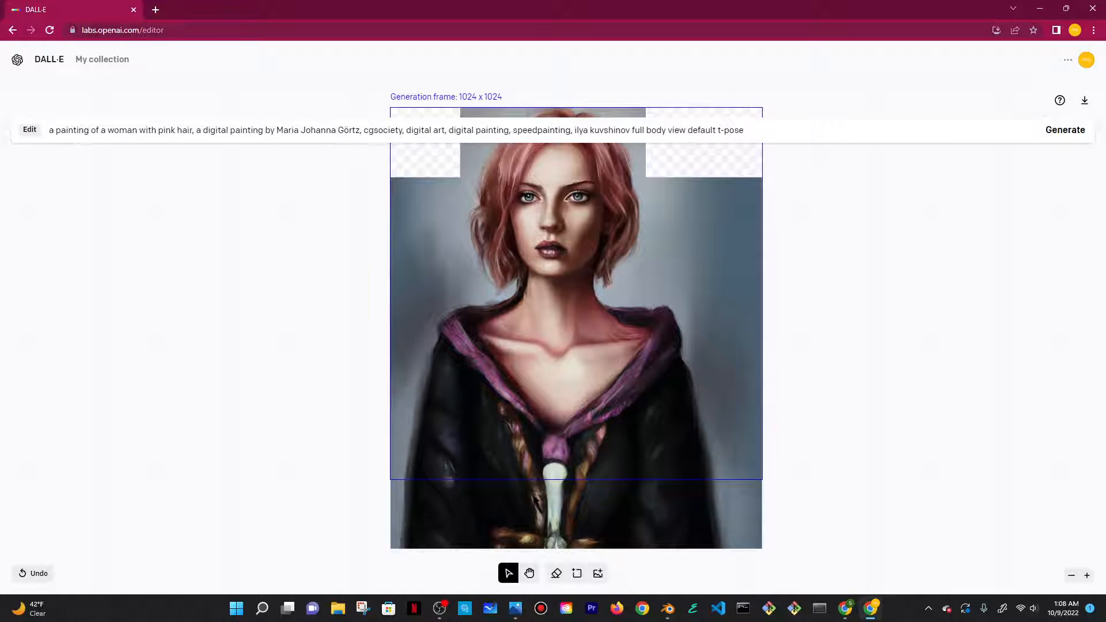
pyautogui.click(1067, 131)
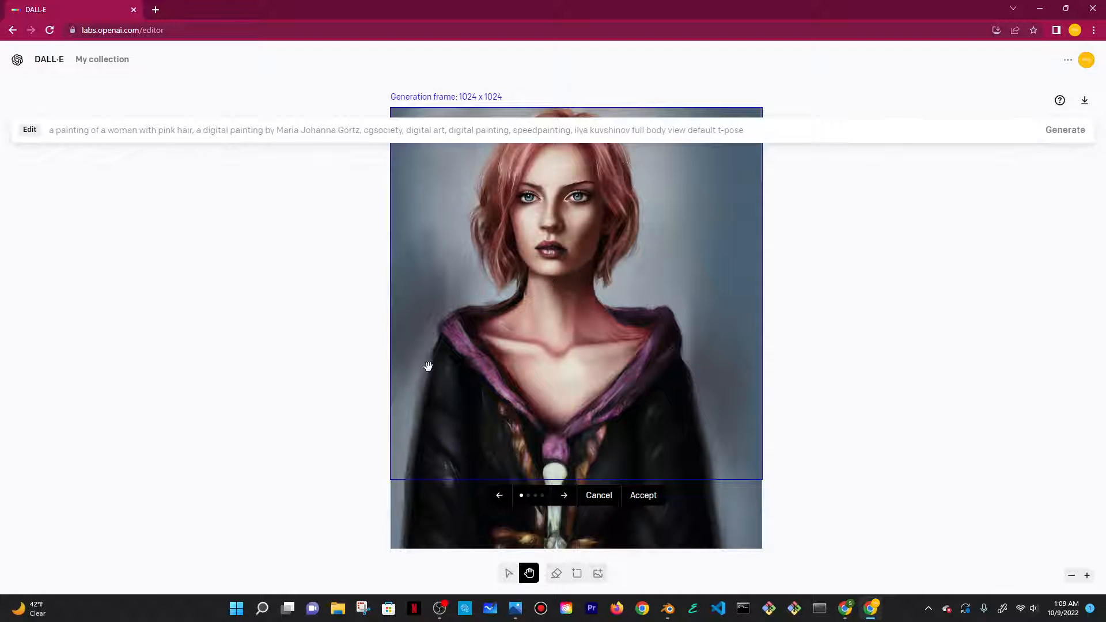
pyautogui.click(643, 495)
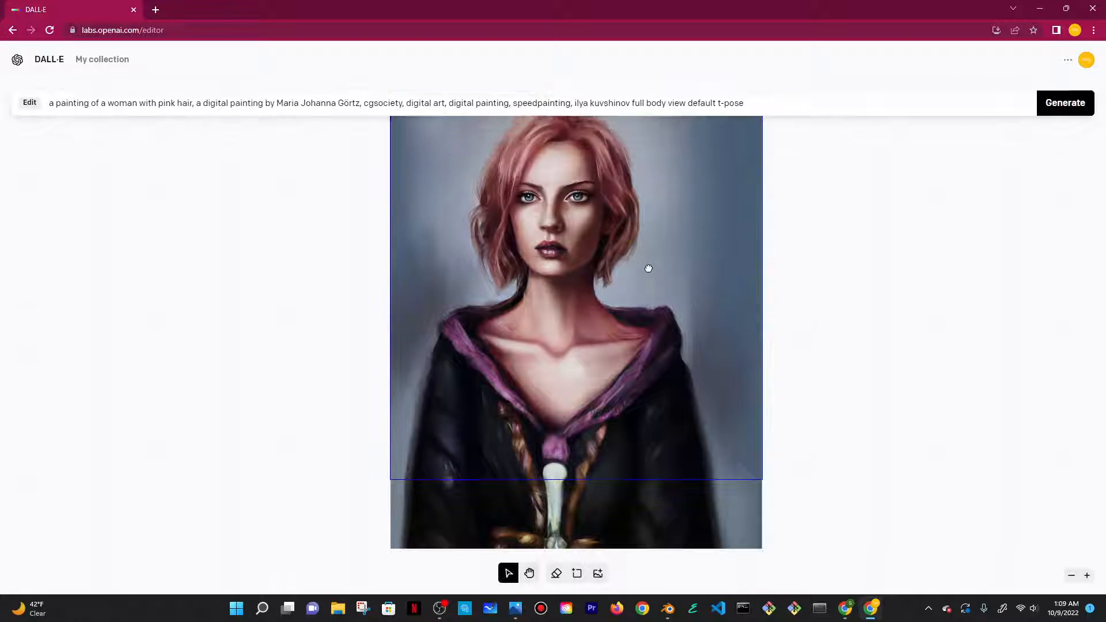
# Place the generation frame with its upper half over the robe and its lower half below the portrait, and generate the extension
pyautogui.scroll(-5, 828, 269)
pyautogui.moveTo(589, 365); pyautogui.dragTo(590, 310)
pyautogui.scroll(3, 822, 341)
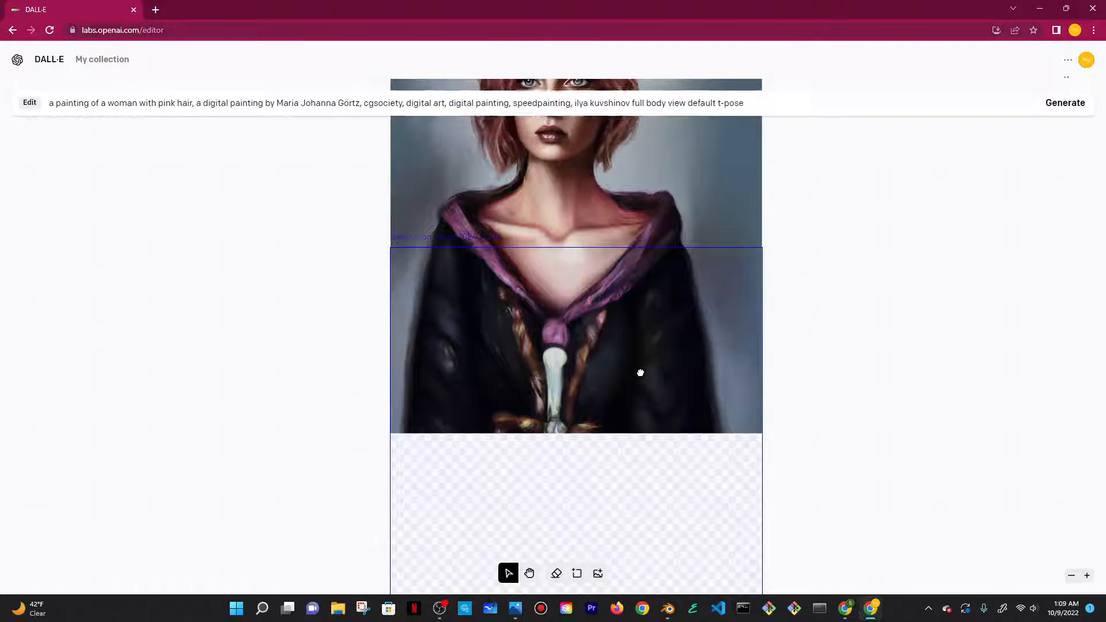
pyautogui.moveTo(639, 373)
pyautogui.mouseDown()
pyautogui.moveTo(639, 323)
pyautogui.moveTo(636, 425)
pyautogui.moveTo(636, 382)
pyautogui.mouseUp()
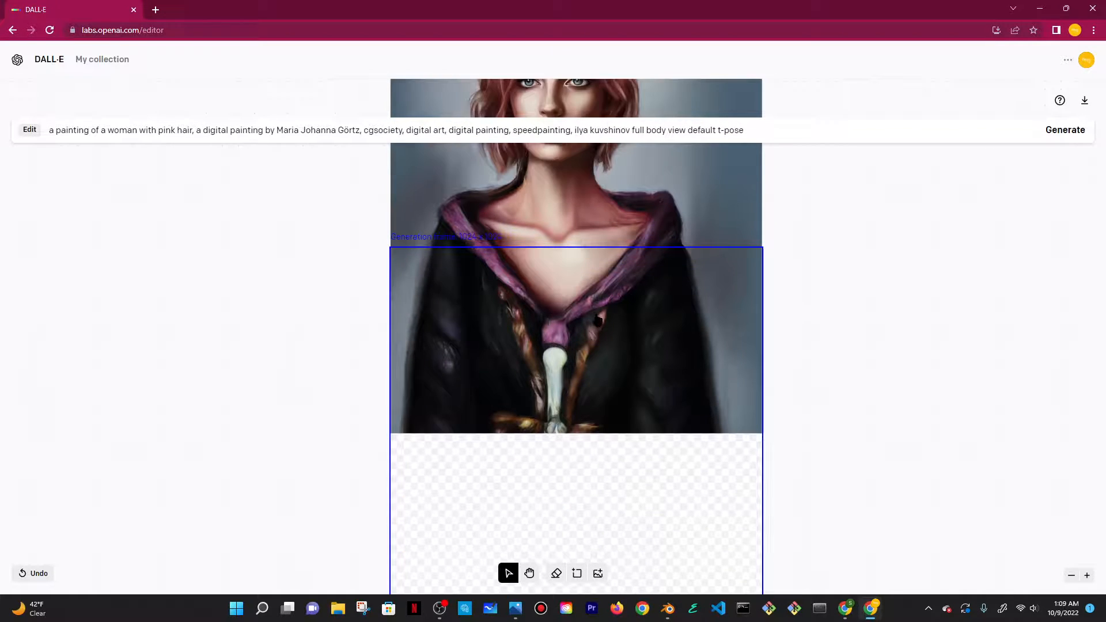
pyautogui.scroll(-2, 597, 321)
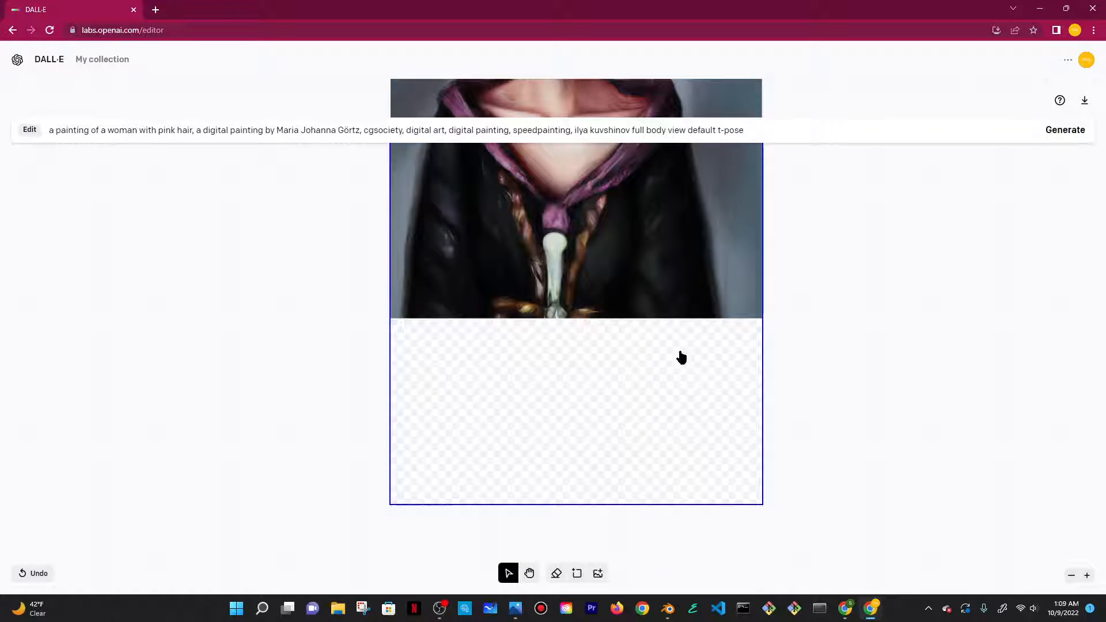
pyautogui.click(1068, 140)
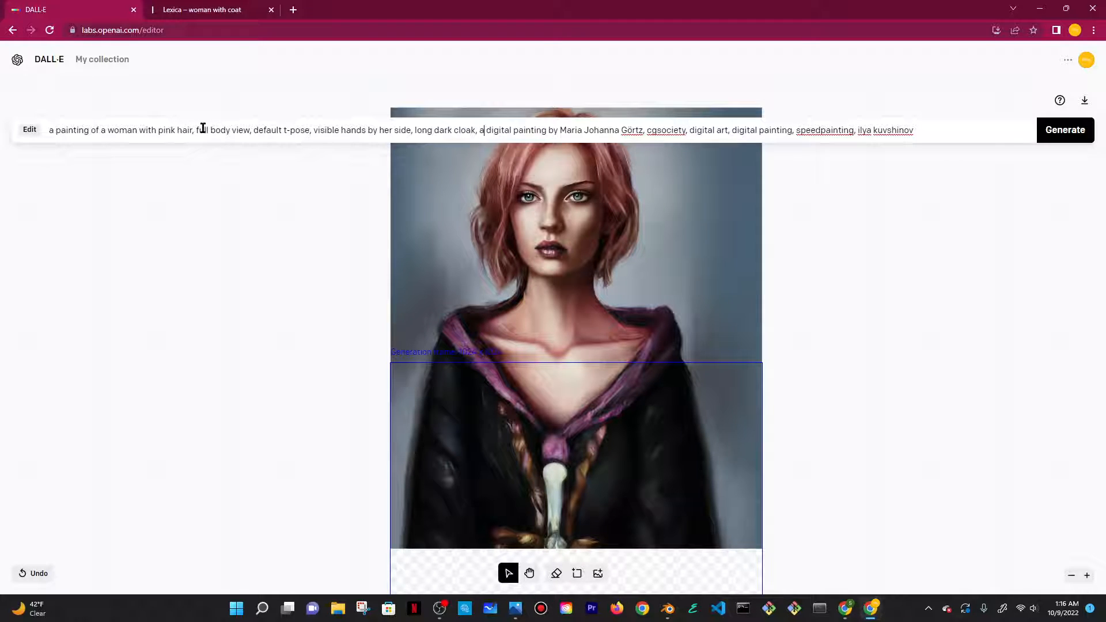
# Generate the extension using "full body view, default t-pose, visible hands by her side, long dark cloak" in the prompt, and accept the first variation
pyautogui.moveTo(196, 132); pyautogui.dragTo(487, 131)
pyautogui.click(455, 129)
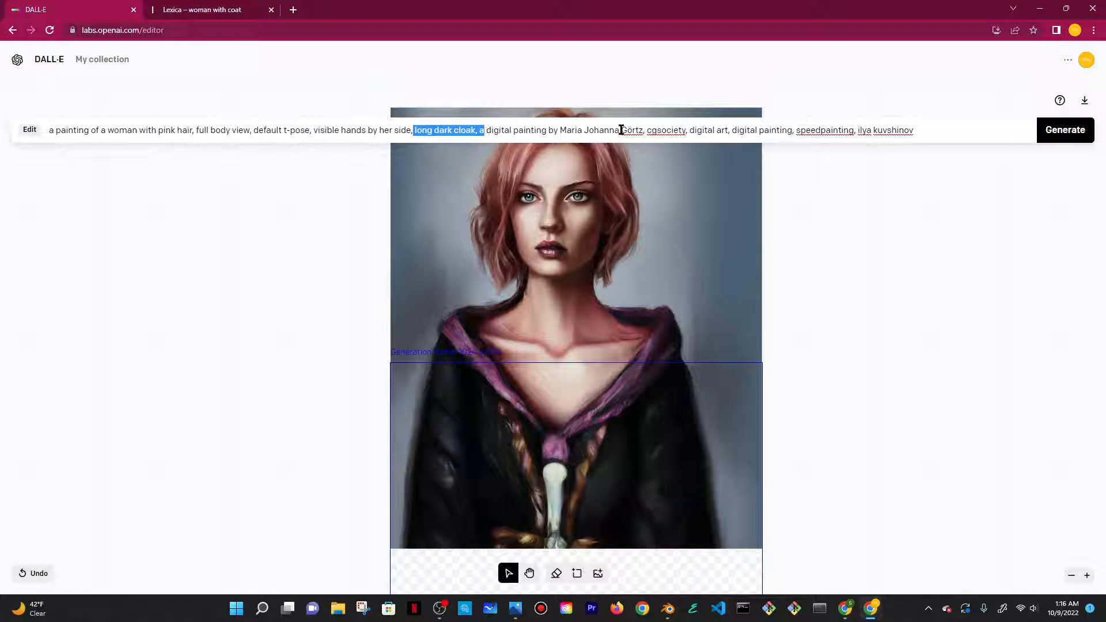
pyautogui.press('Return')
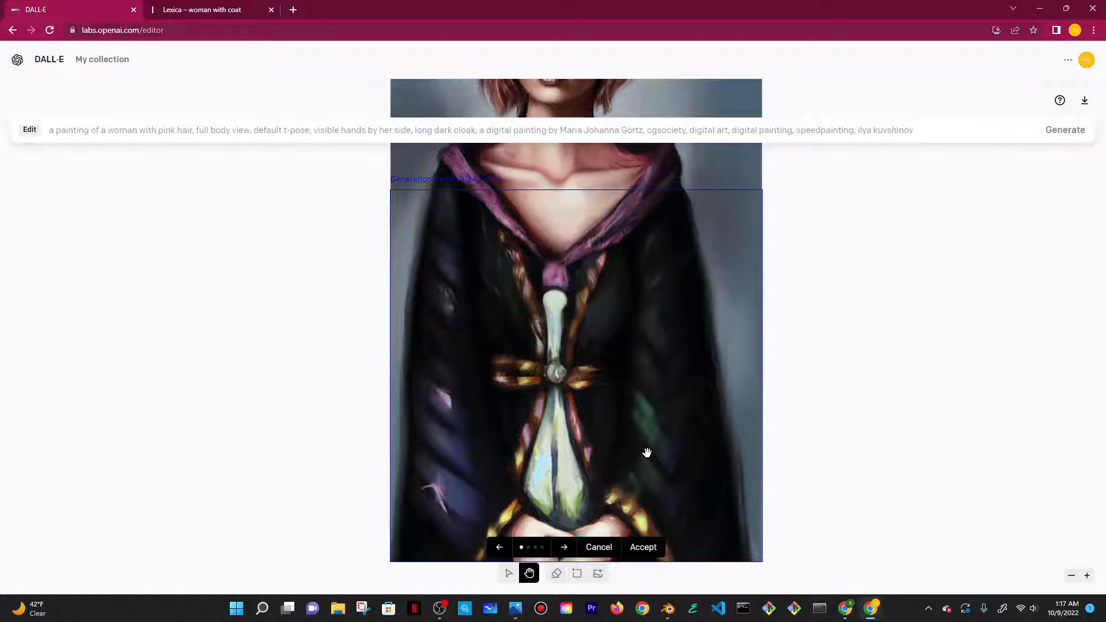
pyautogui.scroll(-1, 650, 440)
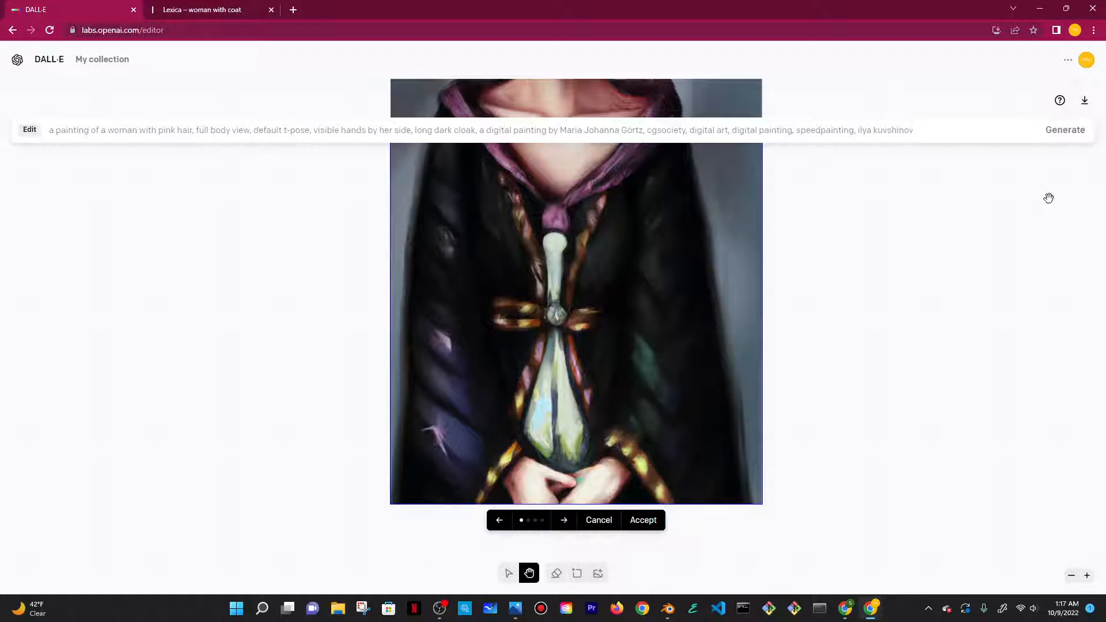
pyautogui.click(646, 520)
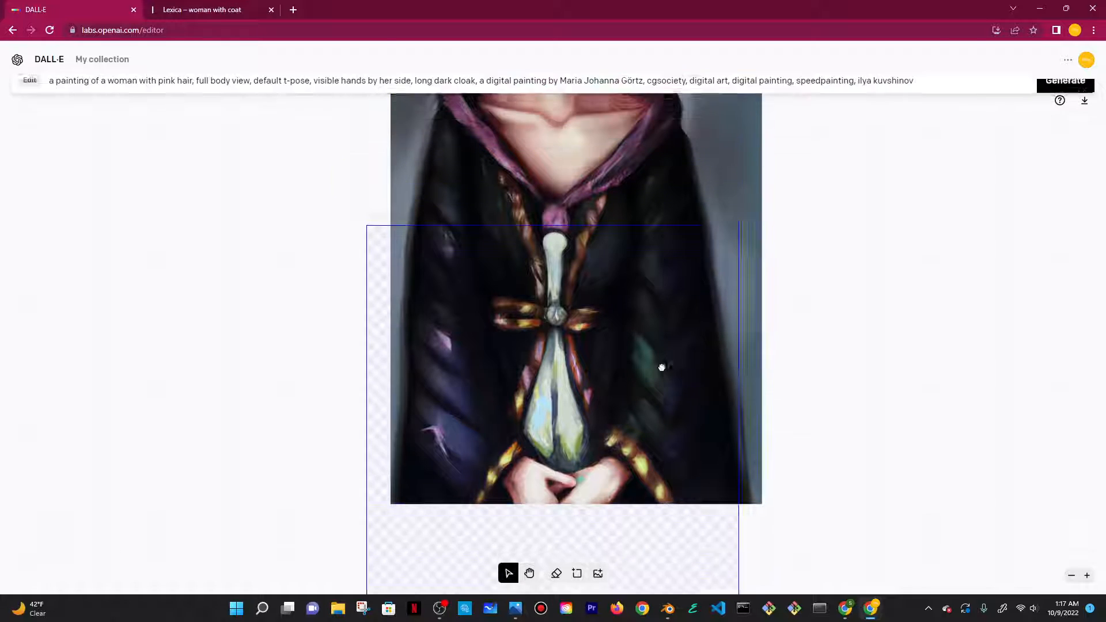
# Position the generation frame flush with the painting's sides, overlapping the clasped hands and sleeves and covering the blank area beneath them
pyautogui.click(691, 538)
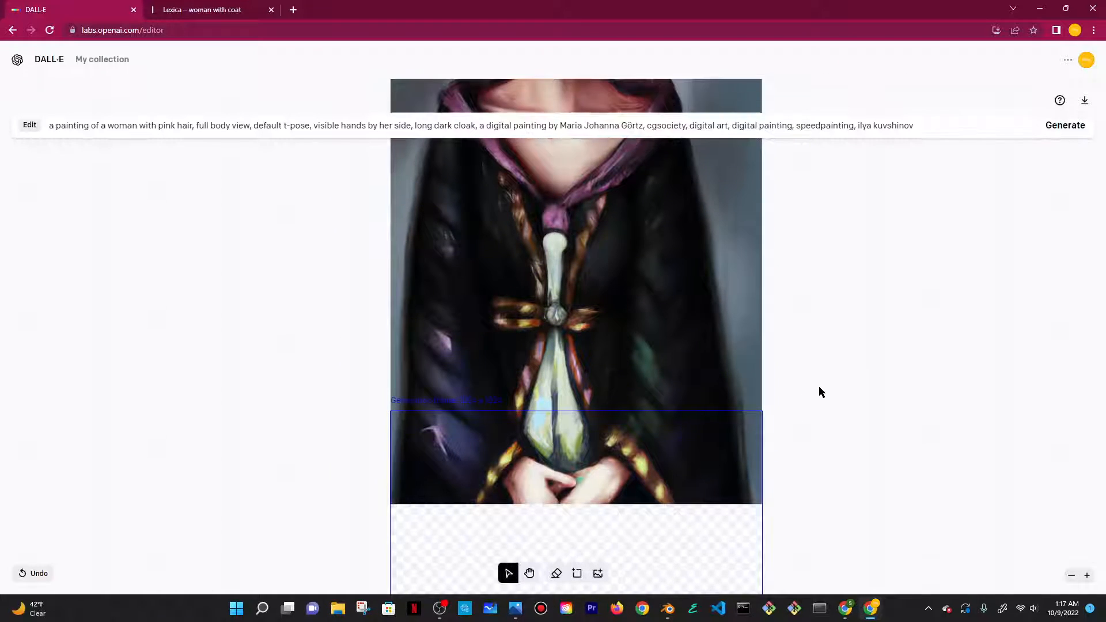
pyautogui.scroll(-2, 818, 386)
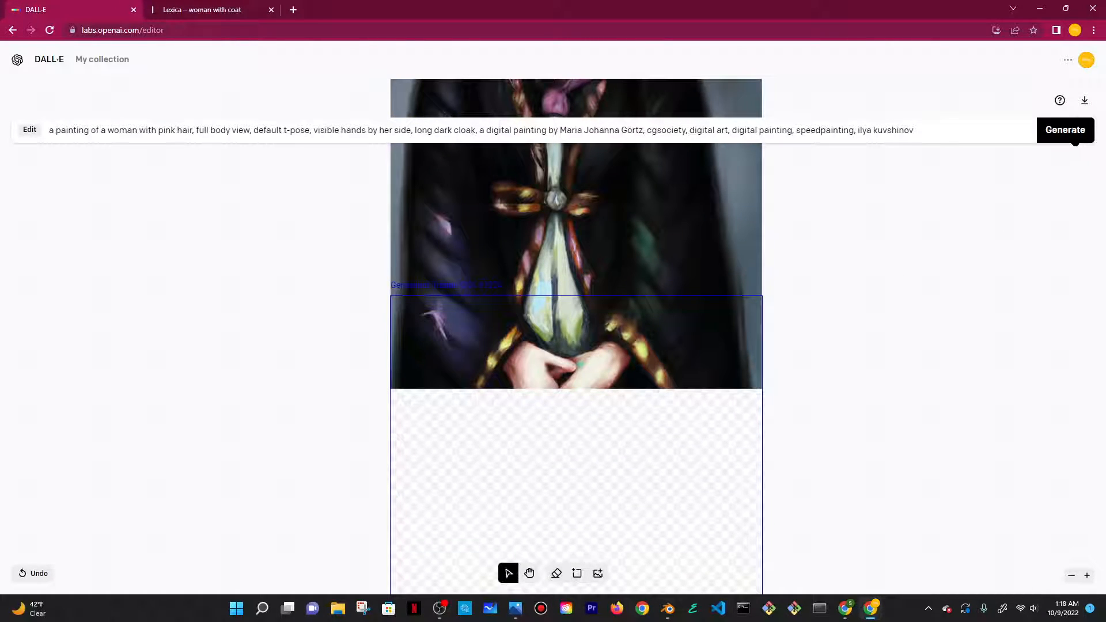
pyautogui.scroll(-2, 966, 188)
pyautogui.click(1065, 130)
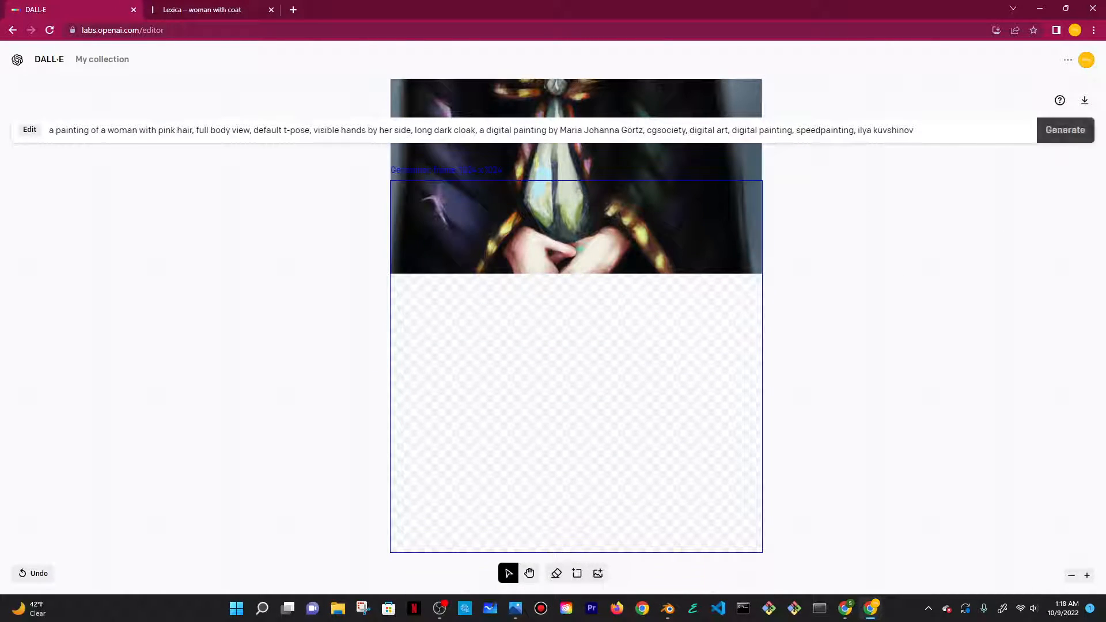
pyautogui.moveTo(630, 302); pyautogui.dragTo(630, 231)
pyautogui.scroll(2, 810, 274)
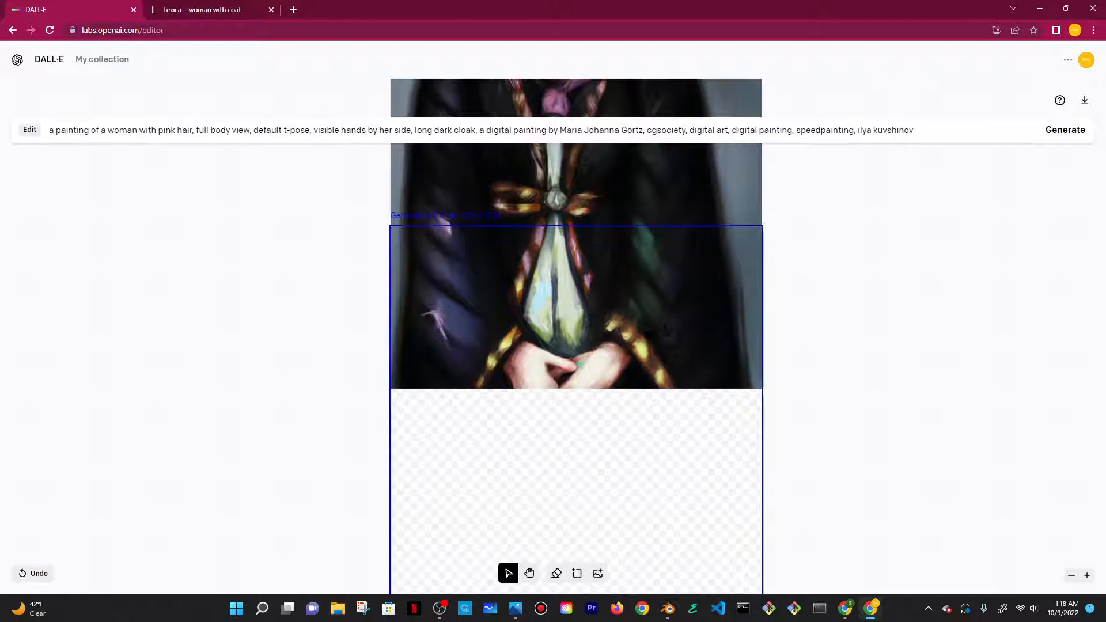
pyautogui.moveTo(644, 326); pyautogui.dragTo(643, 329)
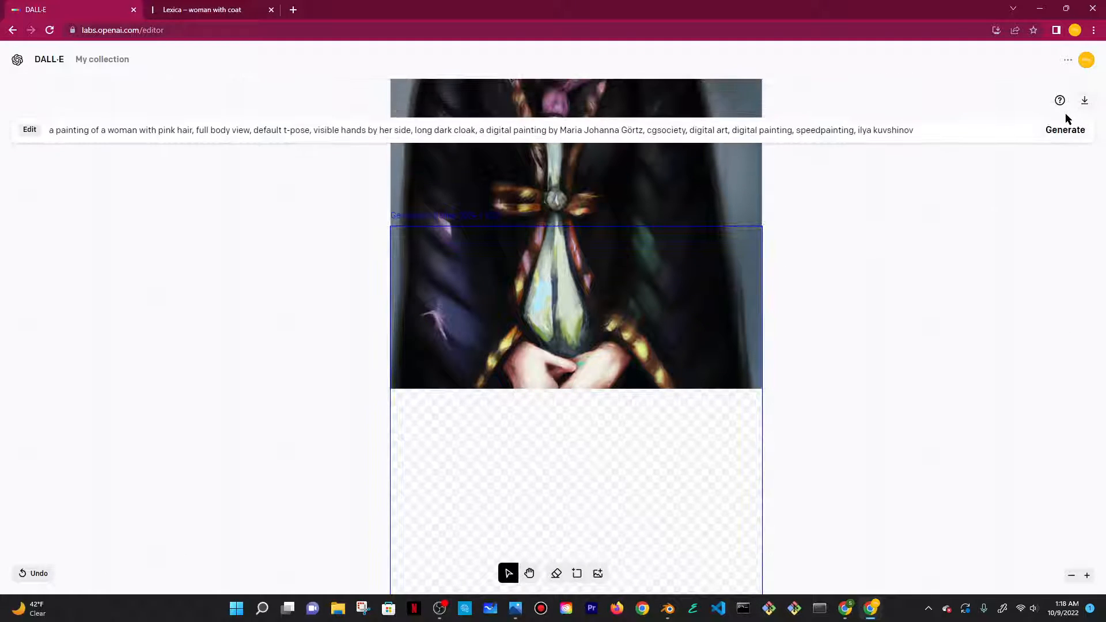
# Generate the robe section below the hands with the same prompt and accept the first variation
pyautogui.click(1065, 130)
pyautogui.scroll(1, 869, 378)
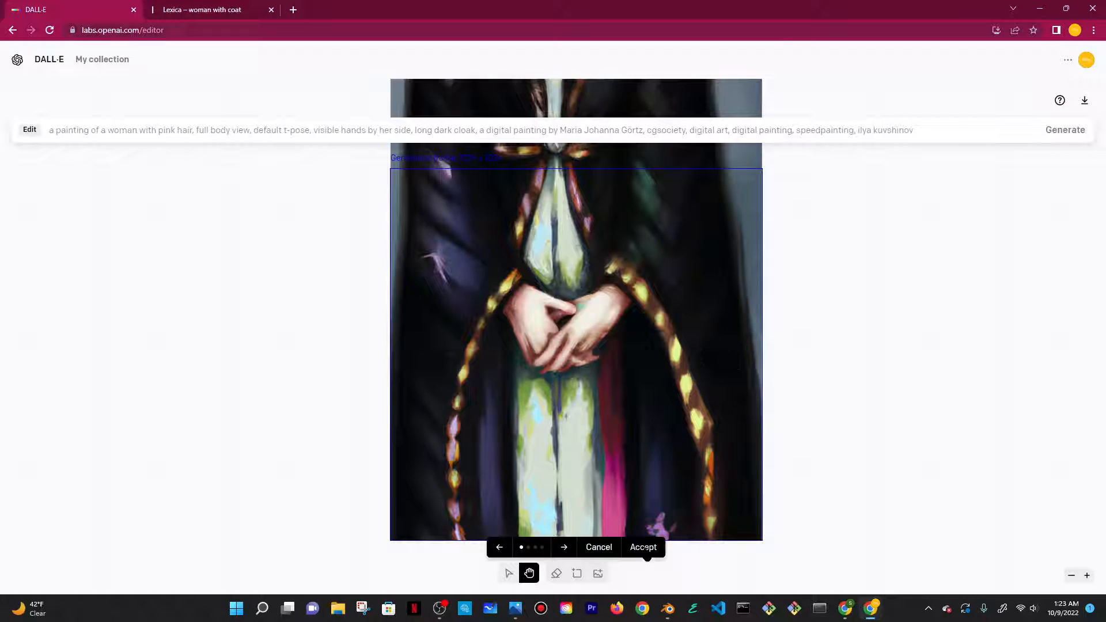
pyautogui.click(644, 547)
# Move the generation frame down so its upper half overlaps the robe below the hands, and generate the next extension
pyautogui.scroll(-3, 806, 240)
pyautogui.moveTo(617, 247); pyautogui.dragTo(615, 499)
pyautogui.scroll(-2, 757, 371)
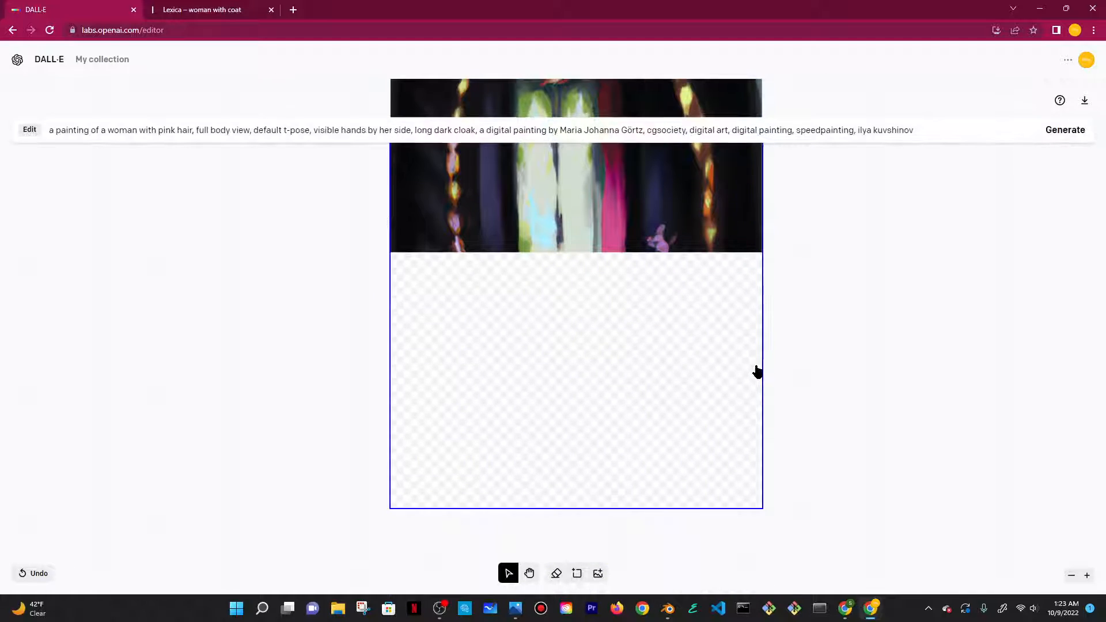
pyautogui.scroll(4, 758, 369)
pyautogui.scroll(-3, 759, 368)
pyautogui.scroll(3, 758, 369)
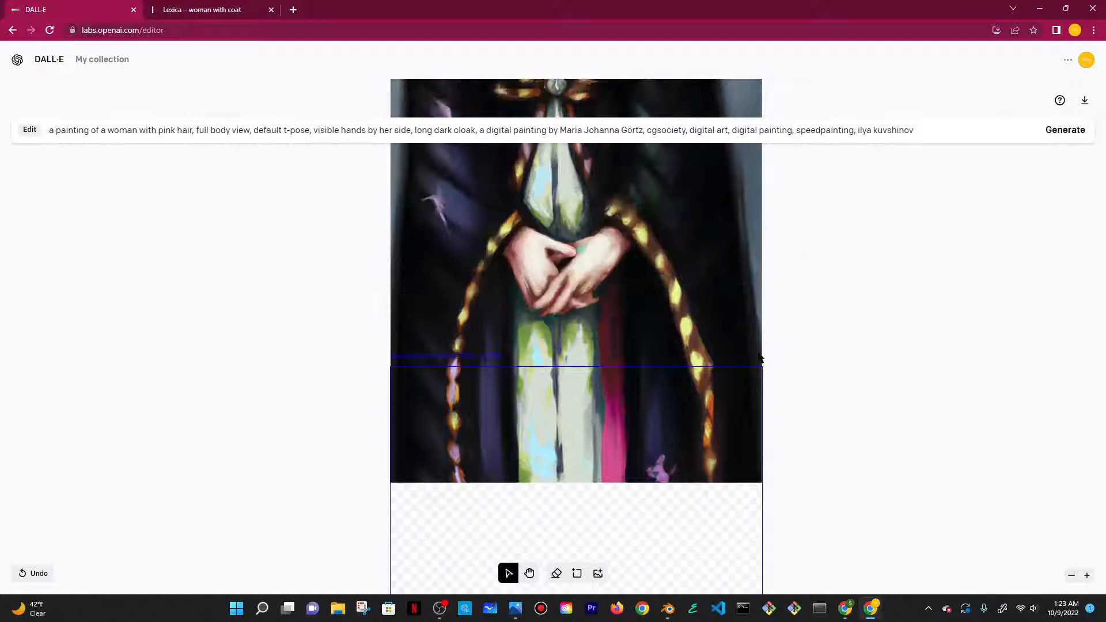
pyautogui.scroll(5, 853, 320)
pyautogui.scroll(-5, 853, 321)
pyautogui.scroll(-2, 924, 270)
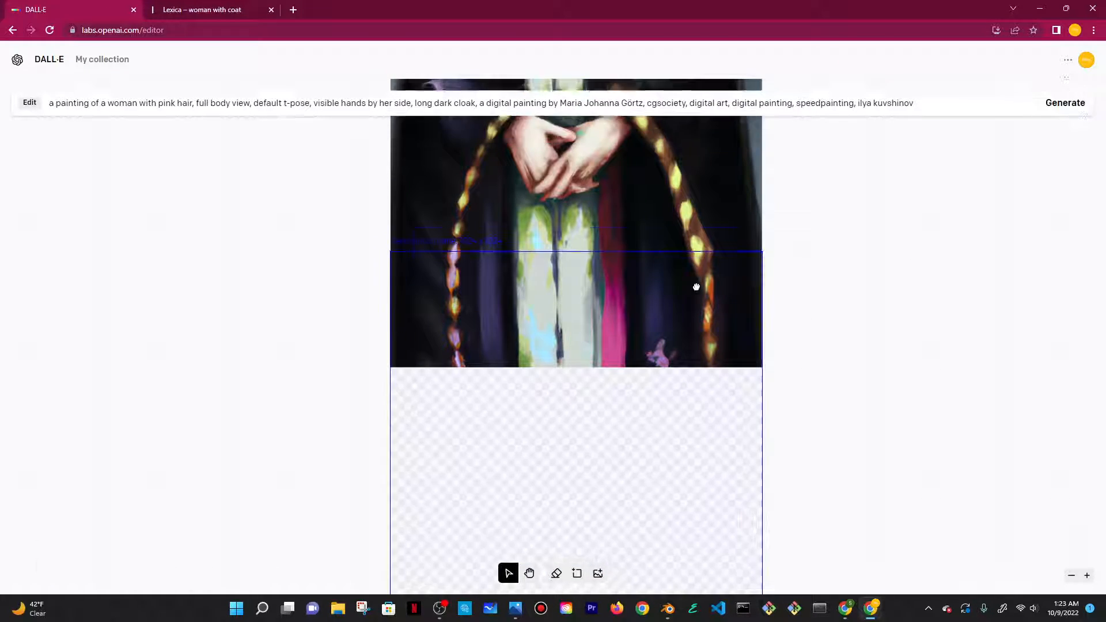
pyautogui.moveTo(696, 284); pyautogui.dragTo(686, 232)
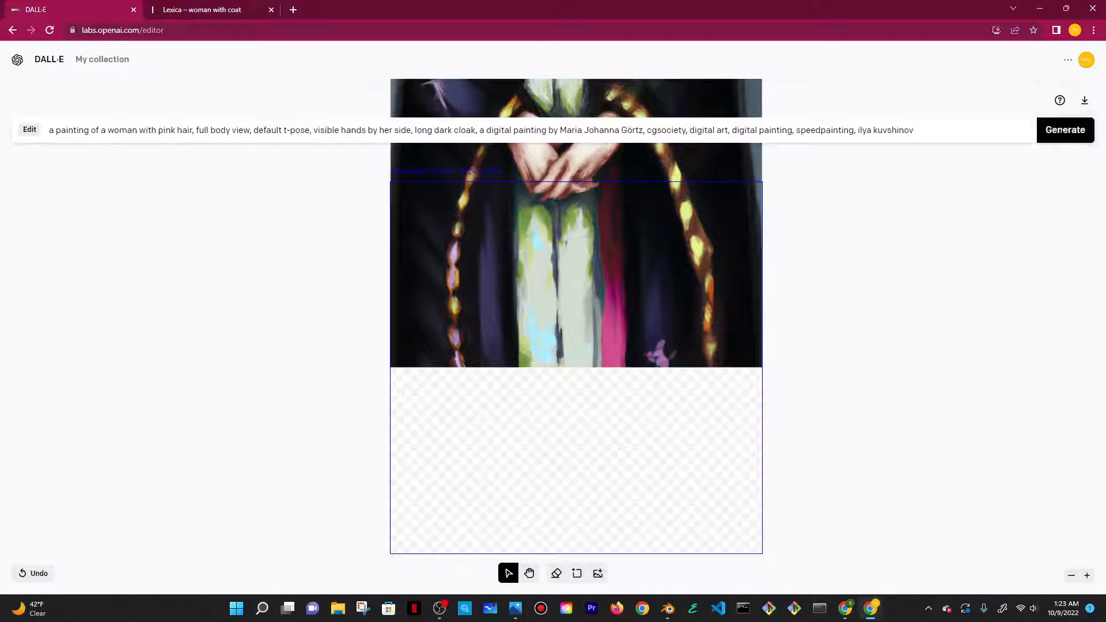
pyautogui.click(1066, 127)
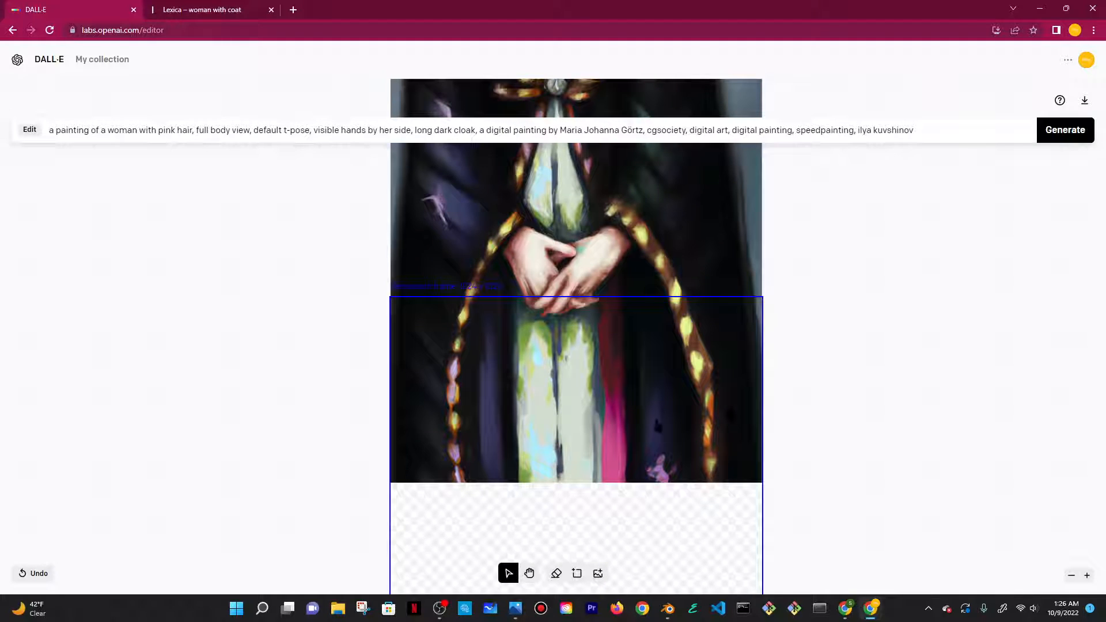
# Offset the generation frame past the painting's right edge and check its overlap with the cloak along the whole figure
pyautogui.moveTo(666, 407); pyautogui.dragTo(765, 352)
pyautogui.scroll(6, 876, 269)
pyautogui.scroll(-7, 876, 266)
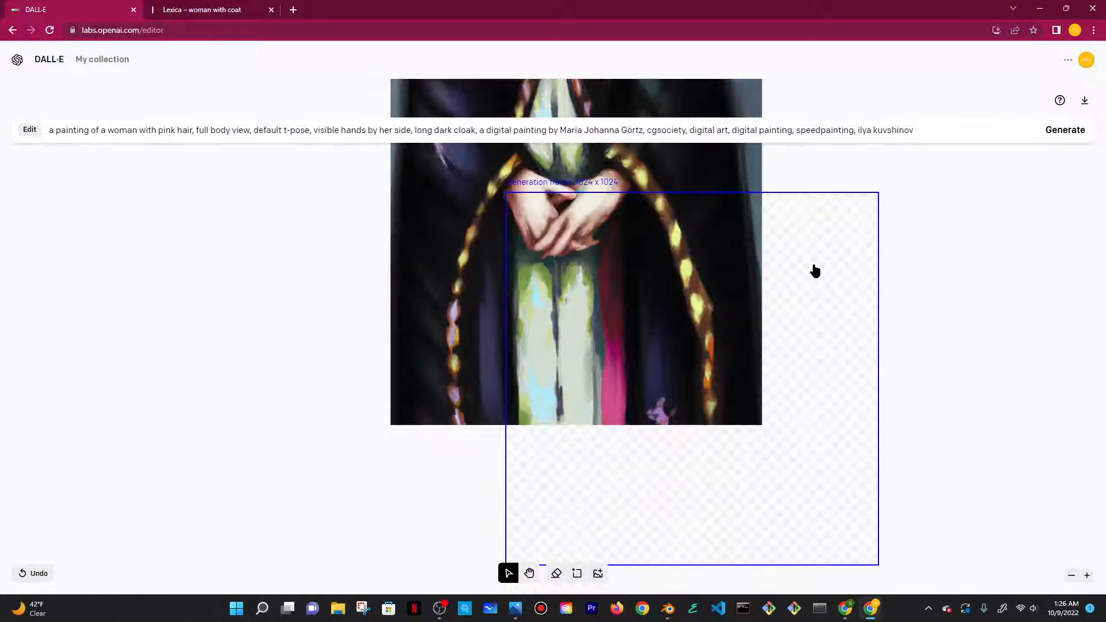
pyautogui.scroll(4, 814, 334)
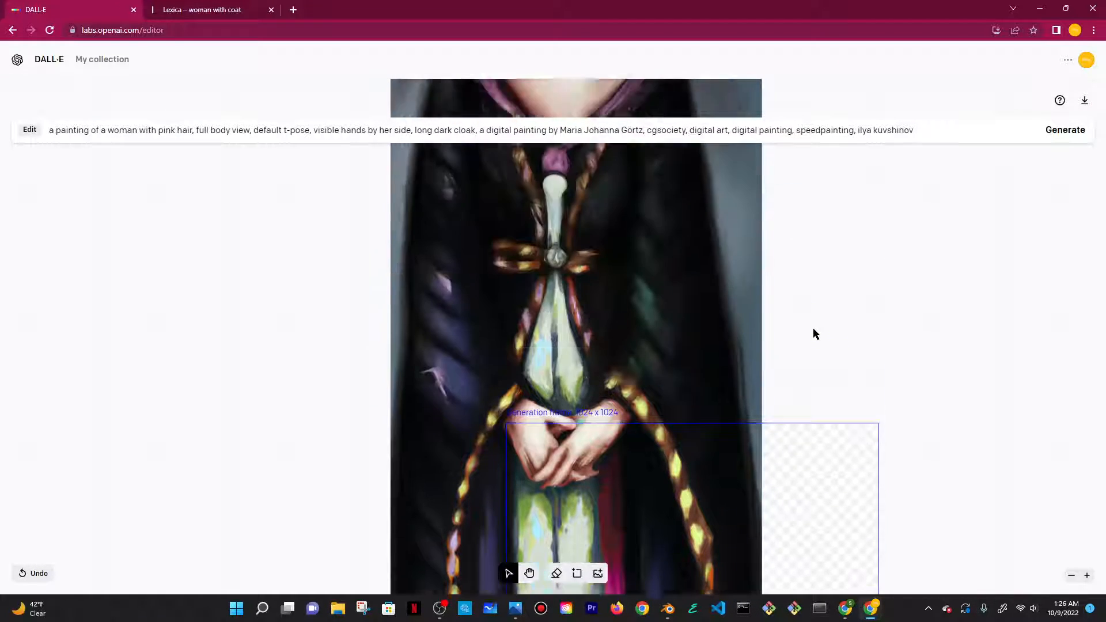
pyautogui.scroll(1, 814, 333)
pyautogui.scroll(-6, 814, 333)
pyautogui.scroll(4, 815, 333)
pyautogui.scroll(-2, 816, 334)
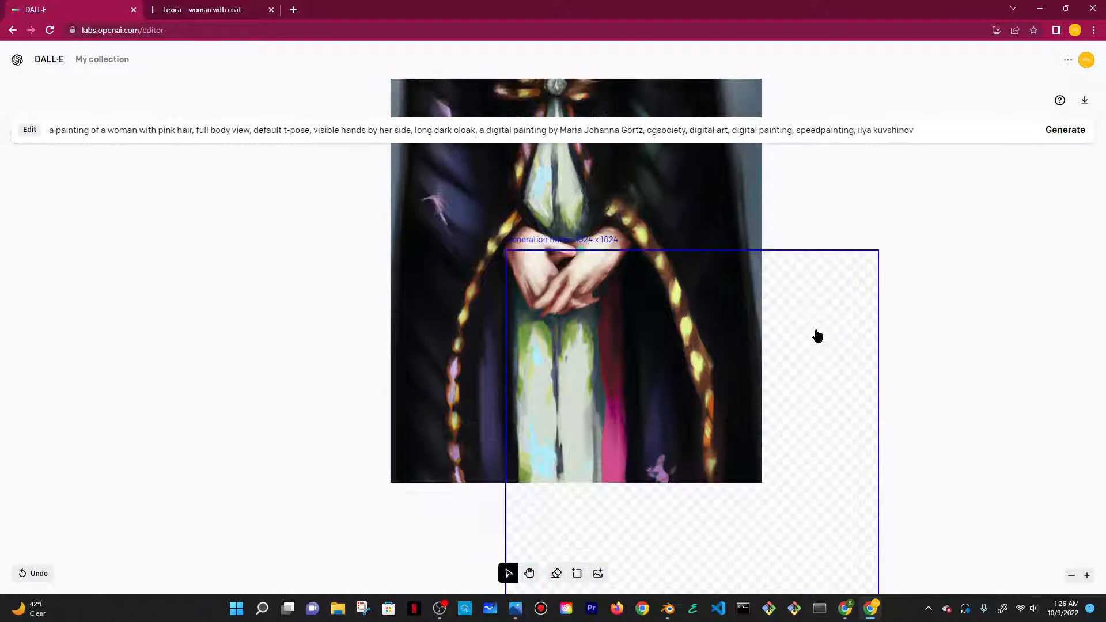
pyautogui.scroll(5, 809, 323)
pyautogui.scroll(-4, 810, 325)
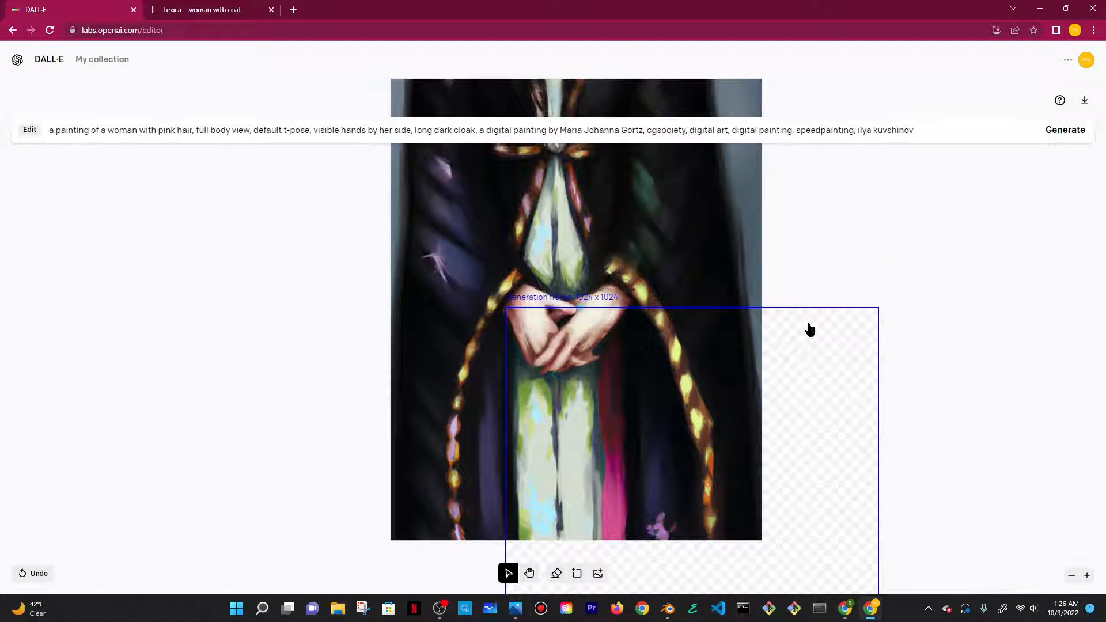
pyautogui.scroll(-1, 806, 328)
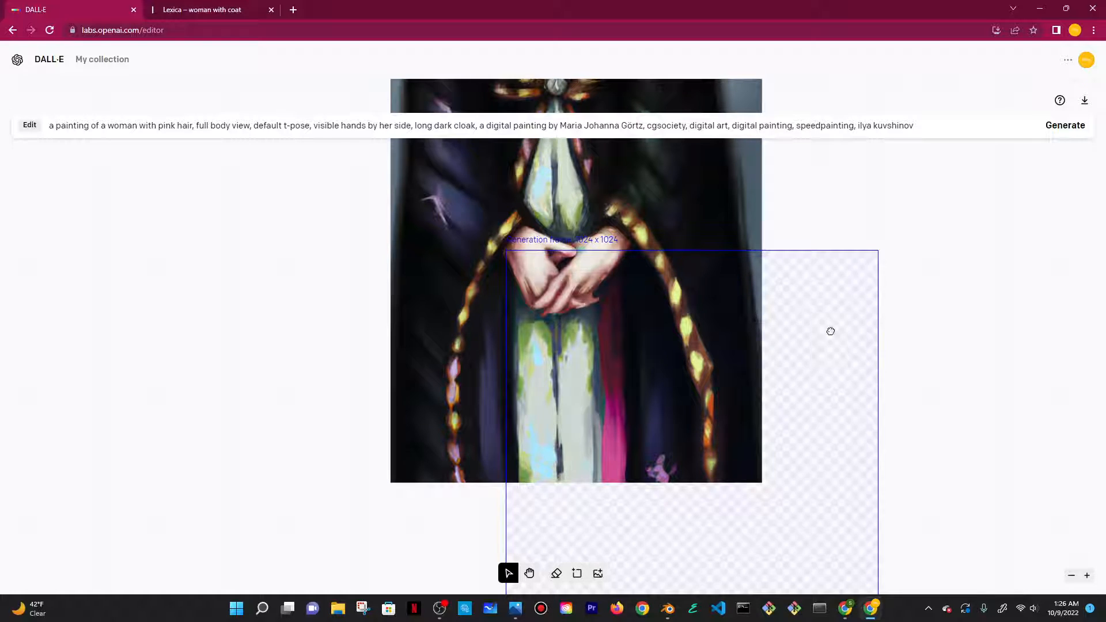
# Shift the generation frame back toward the figure, leaving a narrow blank strip beyond the painting's right edge, and generate the lower cloak
pyautogui.moveTo(829, 329); pyautogui.dragTo(770, 319)
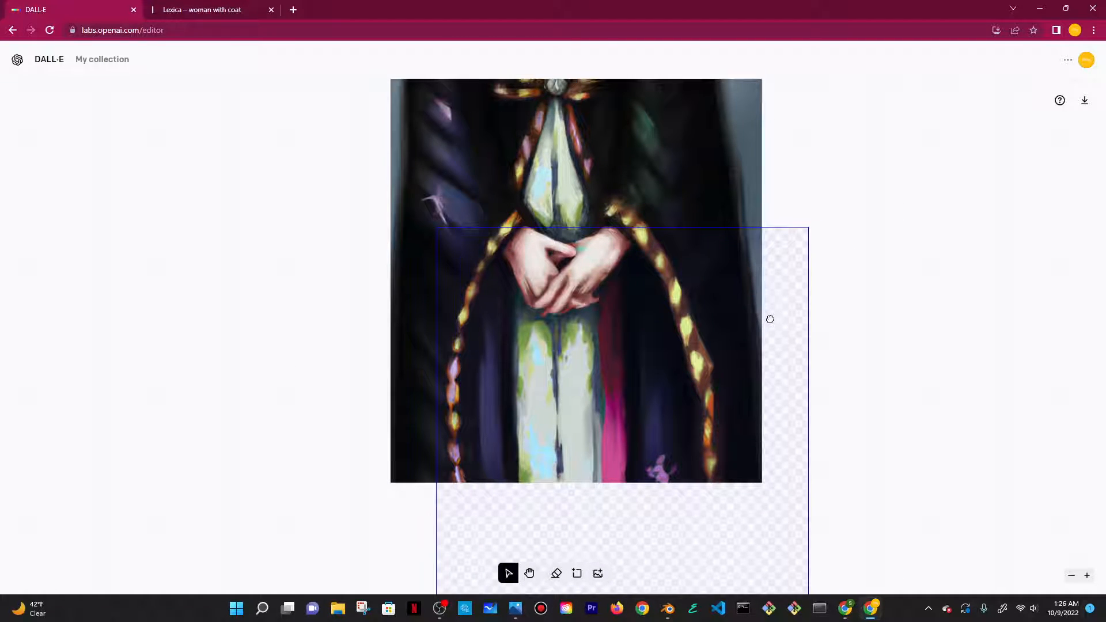
pyautogui.scroll(3, 770, 319)
pyautogui.click(1066, 130)
pyautogui.scroll(-5, 821, 309)
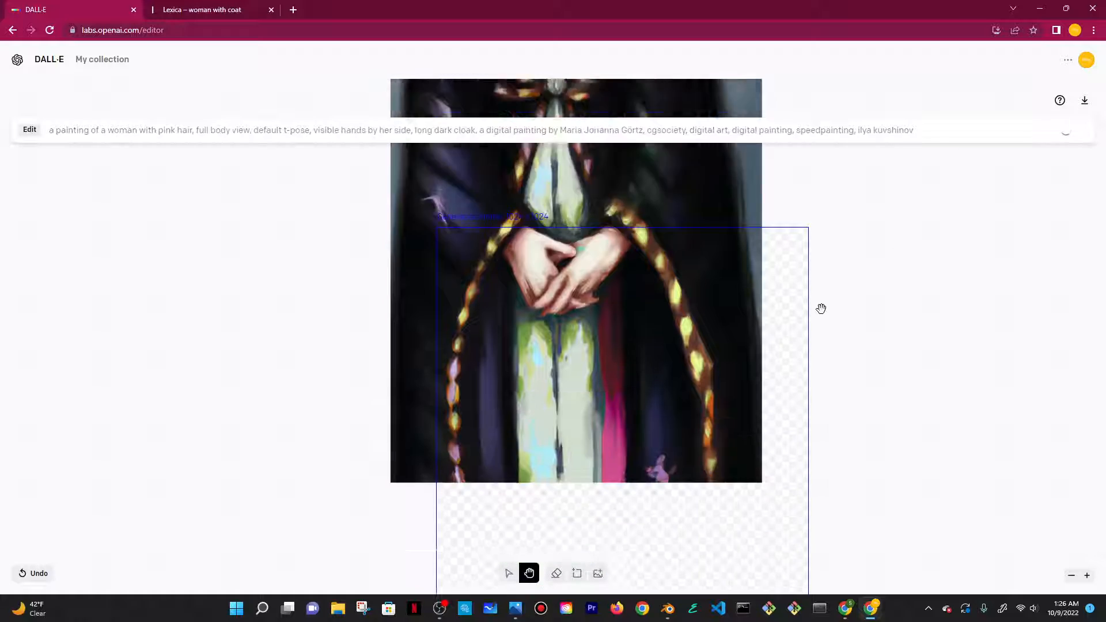
pyautogui.scroll(5, 821, 309)
pyautogui.scroll(-5, 849, 316)
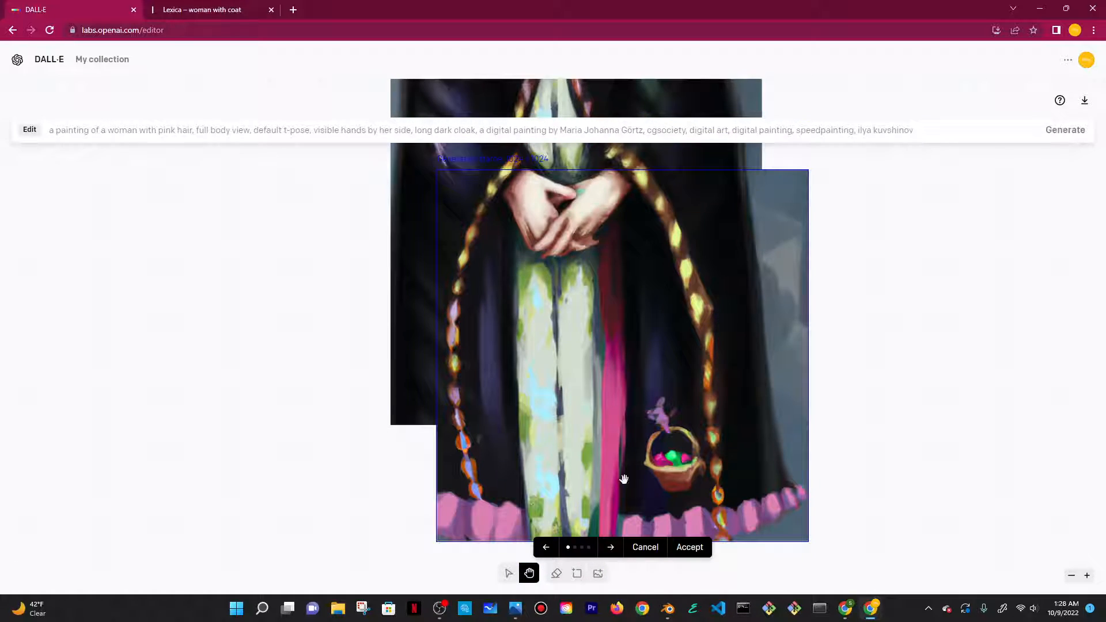
# Compare the robe hems, background and added details in the four generated variations of the lower cloak
pyautogui.click(610, 554)
pyautogui.click(610, 553)
pyautogui.click(610, 553)
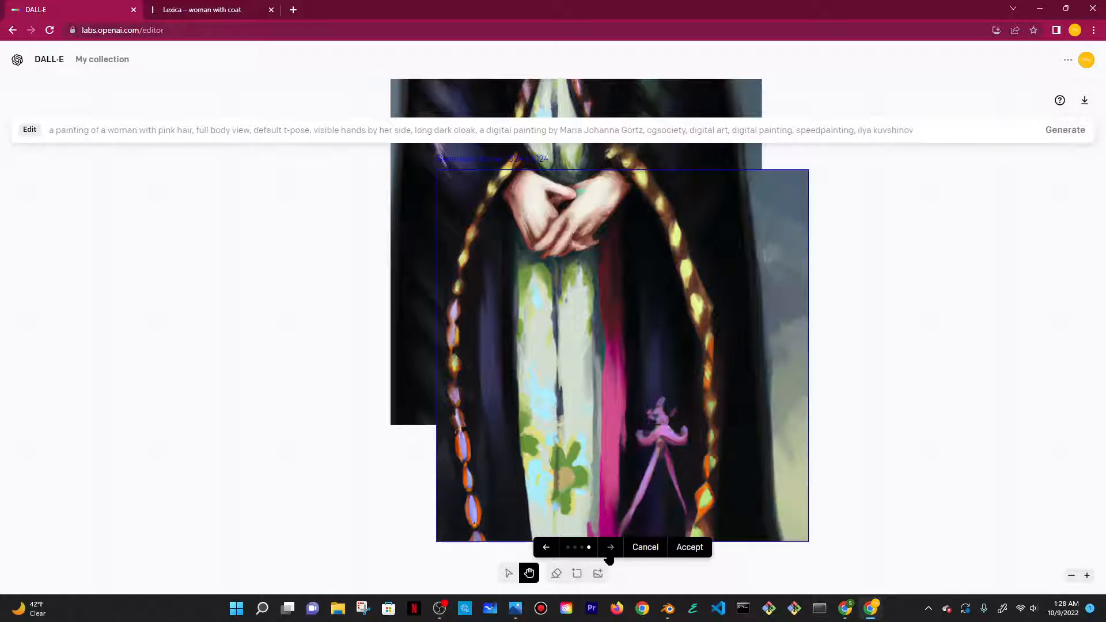
pyautogui.click(609, 554)
pyautogui.click(610, 553)
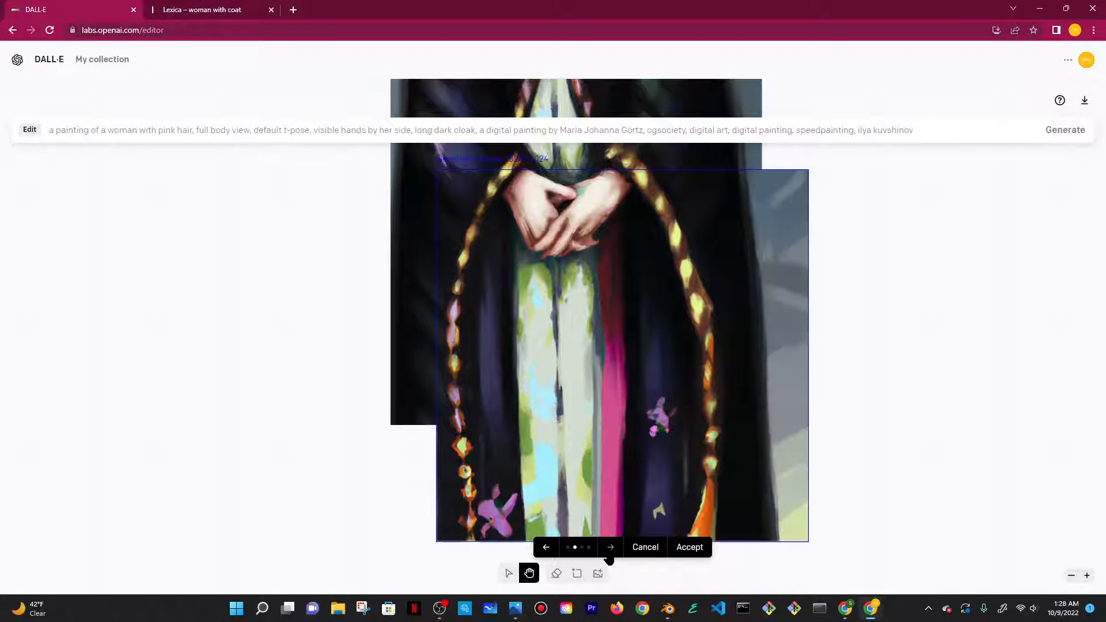
pyautogui.click(610, 553)
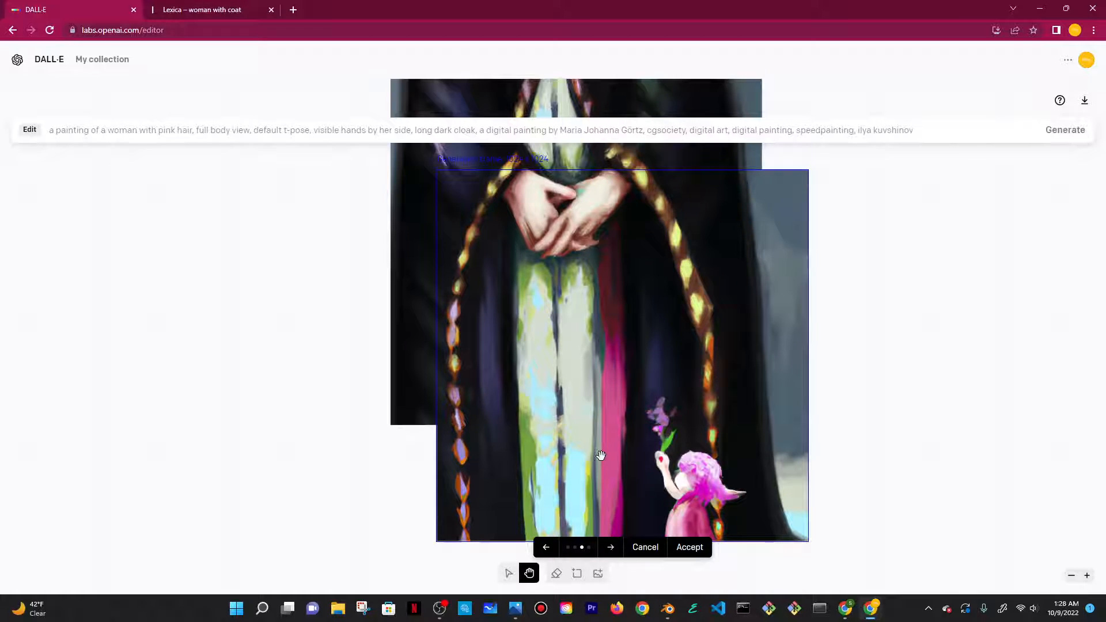
pyautogui.click(609, 552)
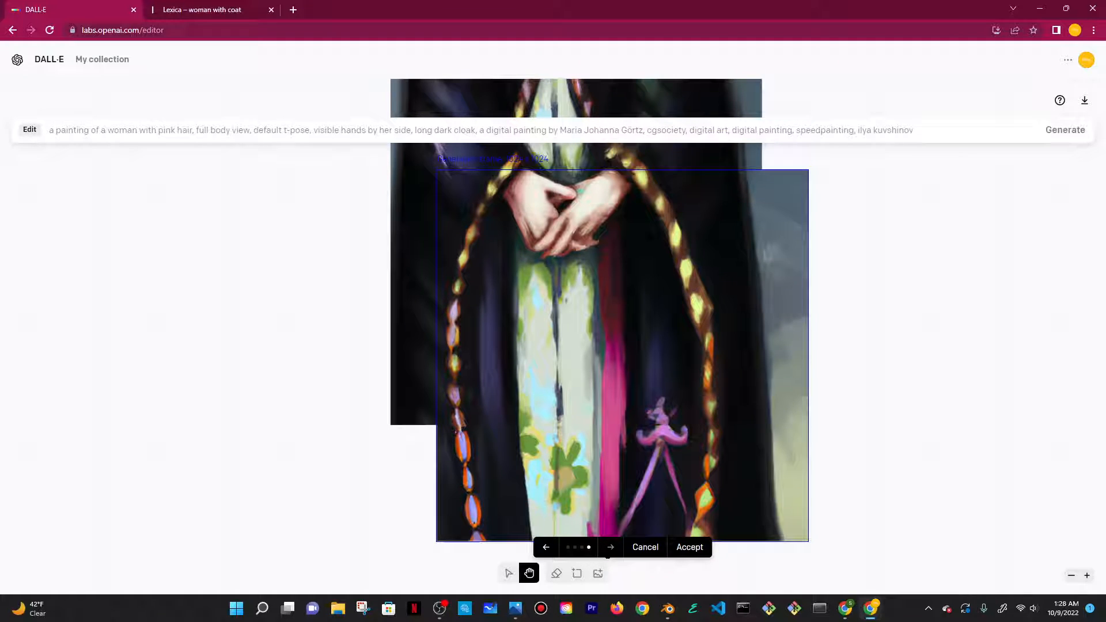
pyautogui.click(609, 552)
# Review how the first variation, with the basket and pink ruffled hem, joins the painting, and accept it
pyautogui.scroll(-1, 585, 514)
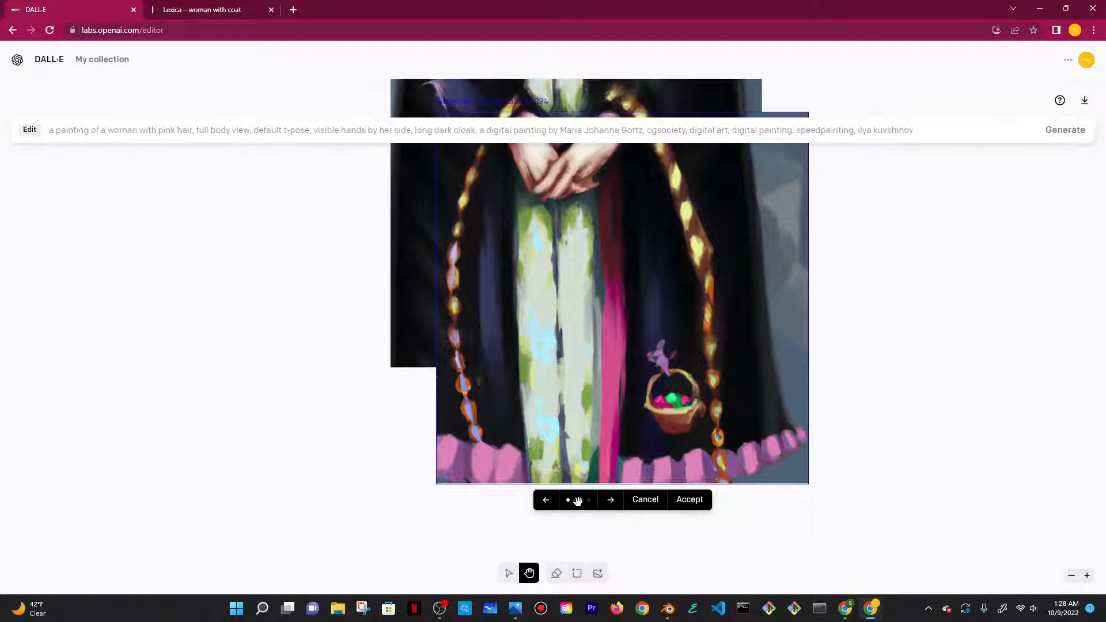
pyautogui.scroll(-1, 506, 513)
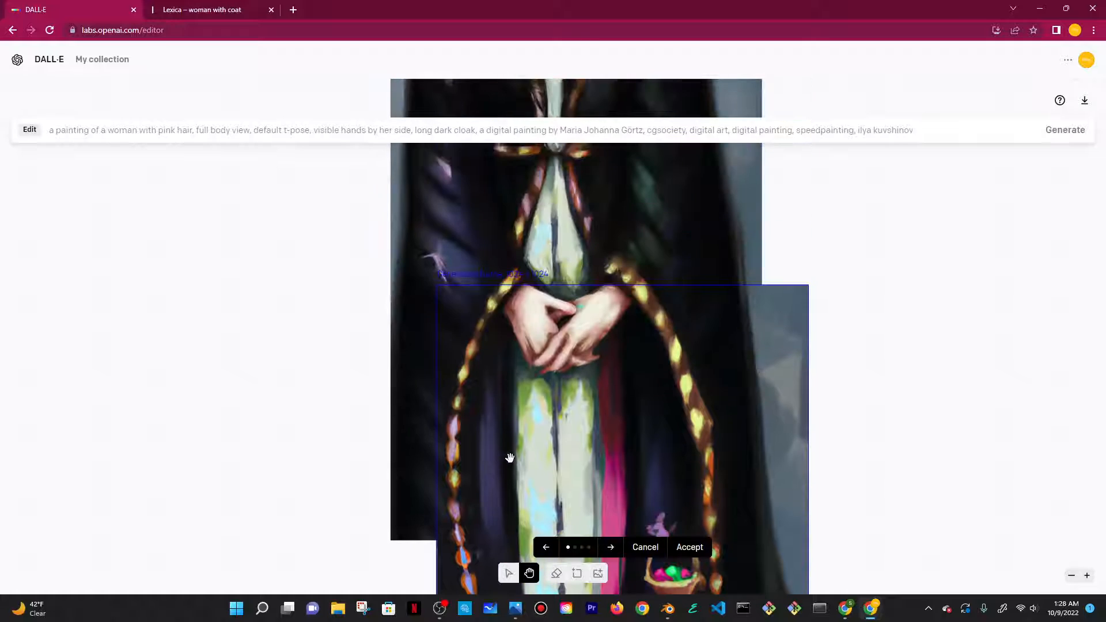
pyautogui.click(698, 450)
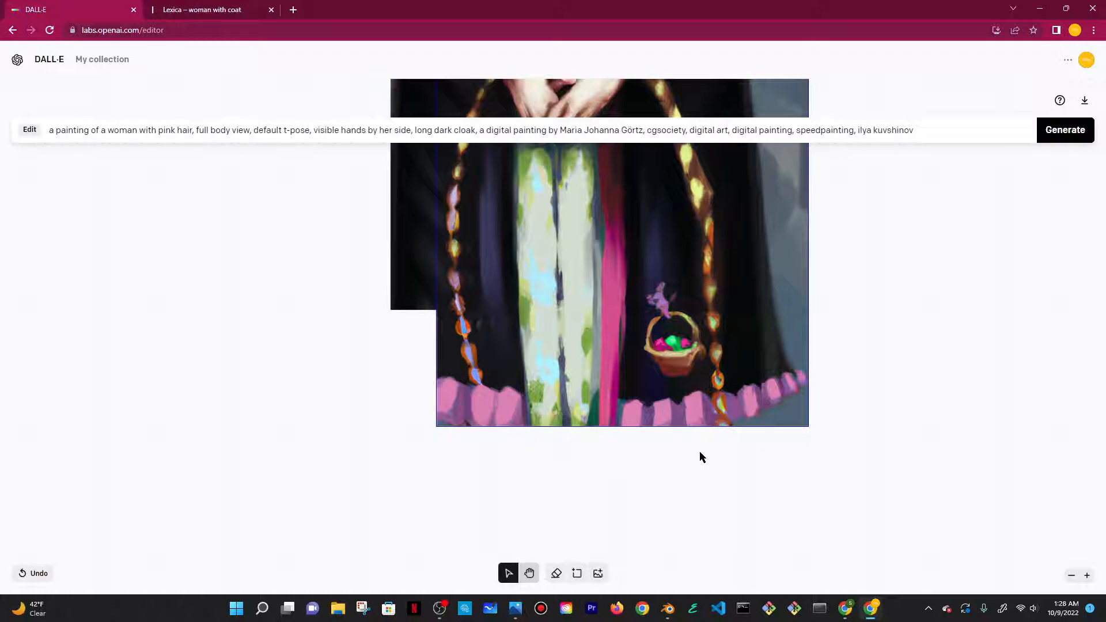
pyautogui.scroll(1, 785, 395)
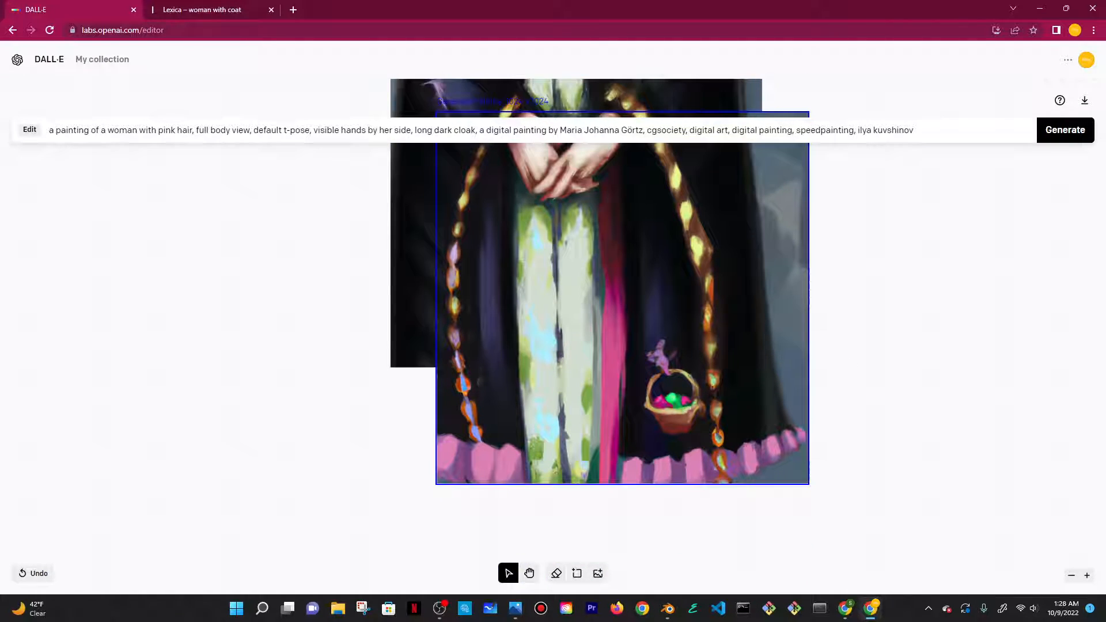
# Move the generation frame over the cloak's lower-left side, slightly below the painting's bottom edge, and generate an extension
pyautogui.moveTo(721, 322); pyautogui.dragTo(632, 326)
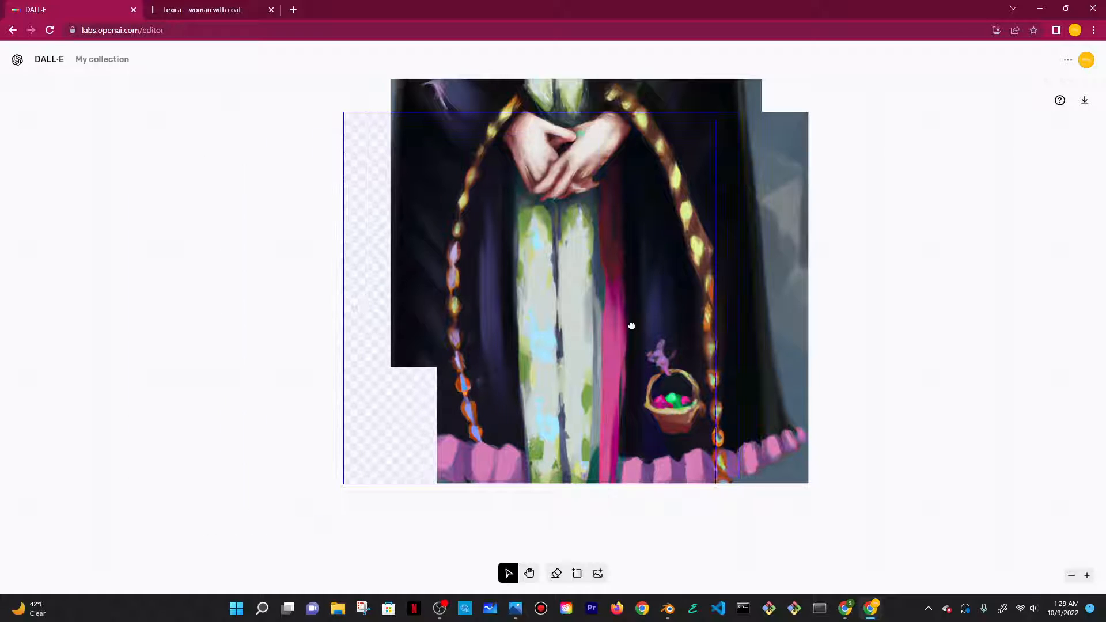
pyautogui.scroll(1, 623, 326)
pyautogui.scroll(-1, 712, 361)
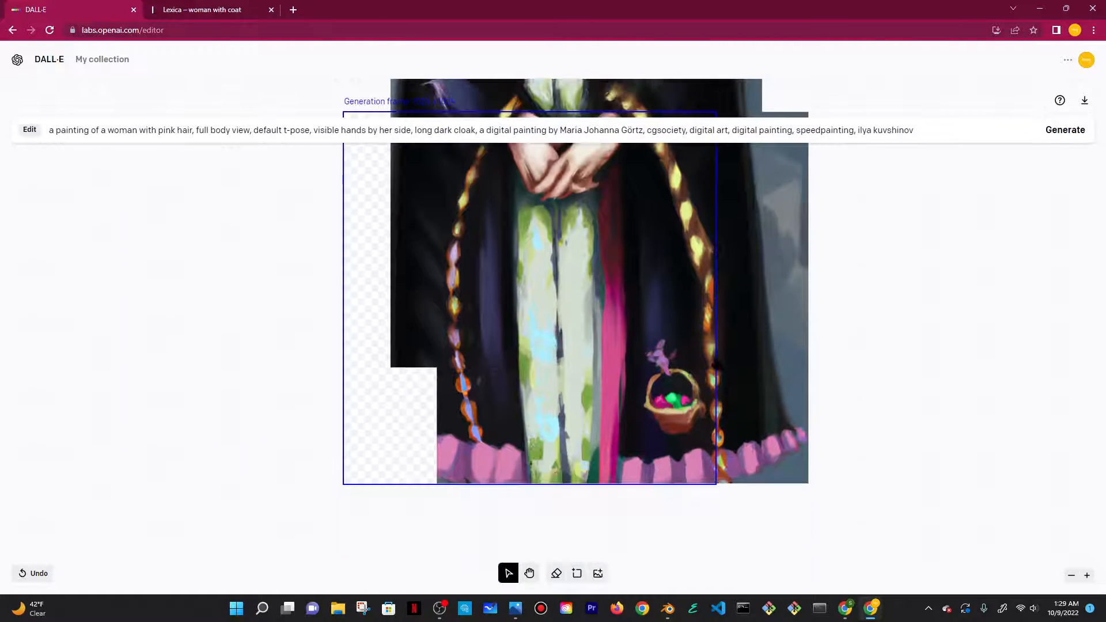
pyautogui.moveTo(647, 354); pyautogui.dragTo(622, 410)
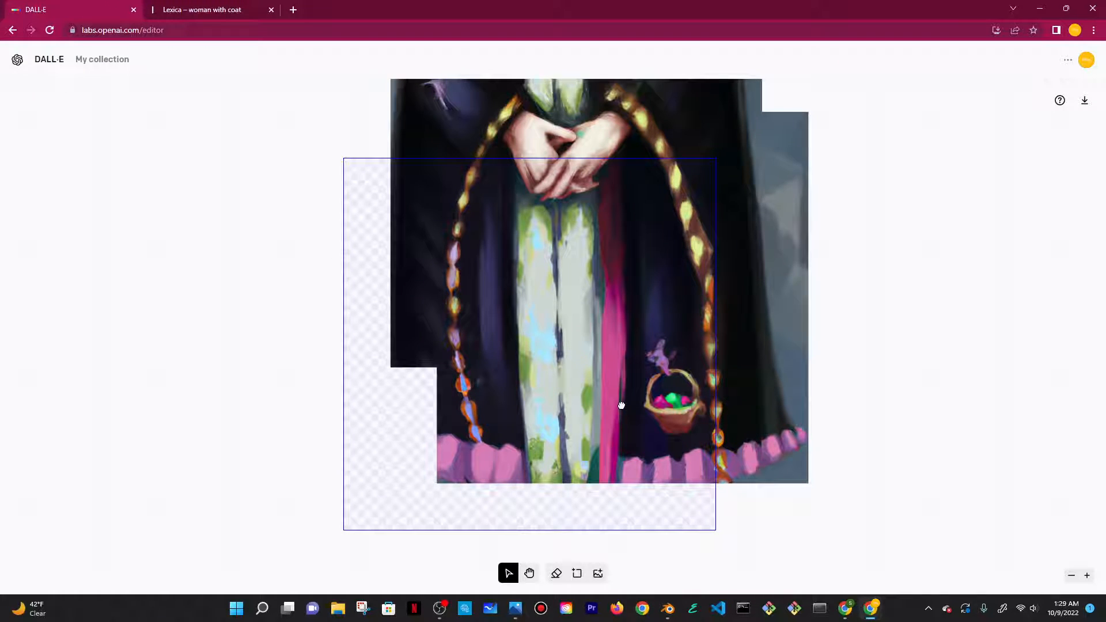
pyautogui.click(1056, 136)
pyautogui.scroll(2, 734, 432)
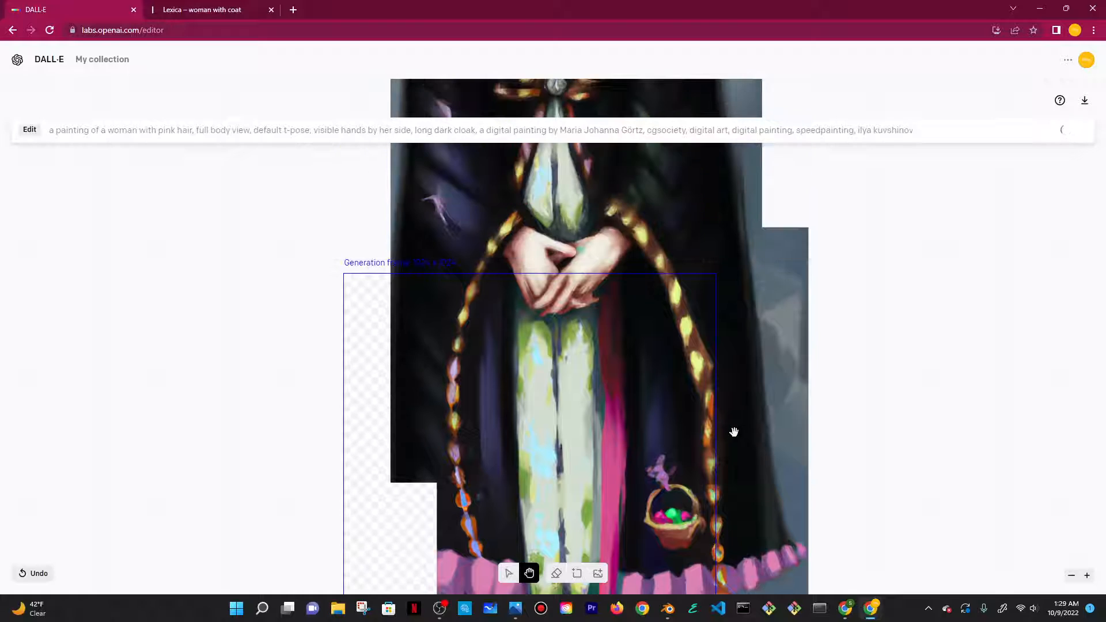
pyautogui.scroll(-3, 734, 432)
pyautogui.scroll(1, 719, 438)
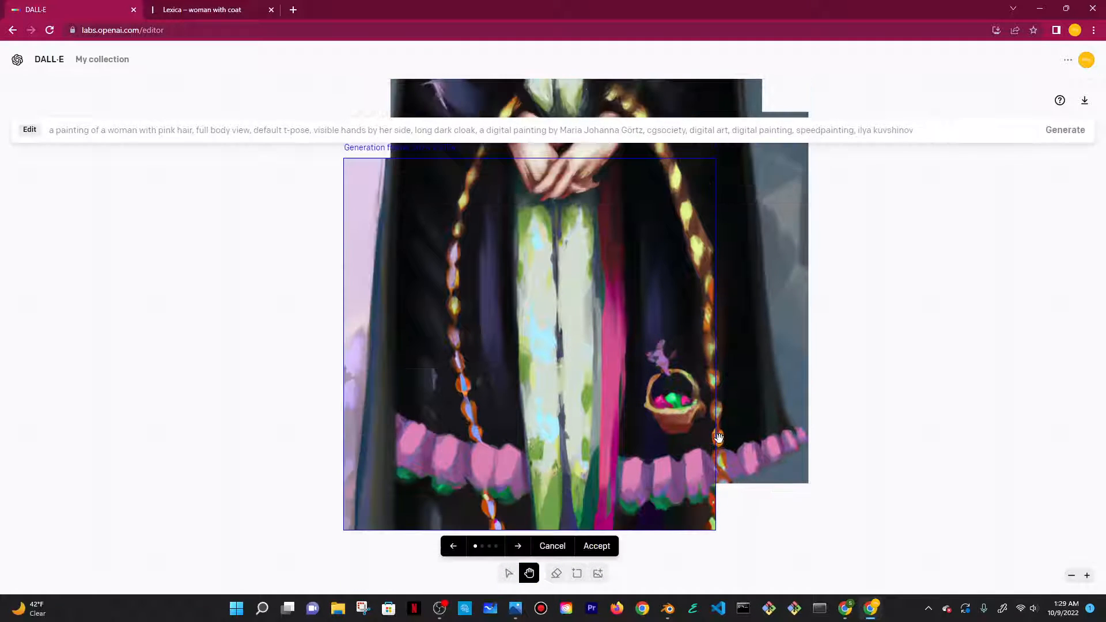
# Compare the four variations of the cloak's lower-left side with the rest of the painting and discard them all
pyautogui.click(519, 553)
pyautogui.click(519, 553)
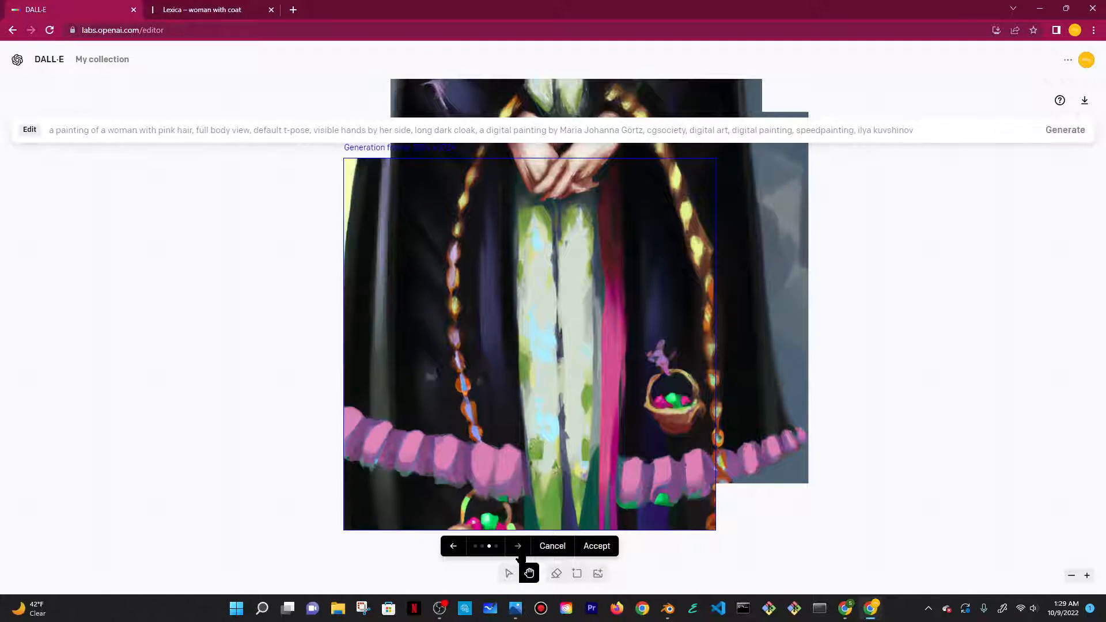
pyautogui.scroll(2, 420, 444)
pyautogui.scroll(-3, 517, 524)
pyautogui.click(518, 491)
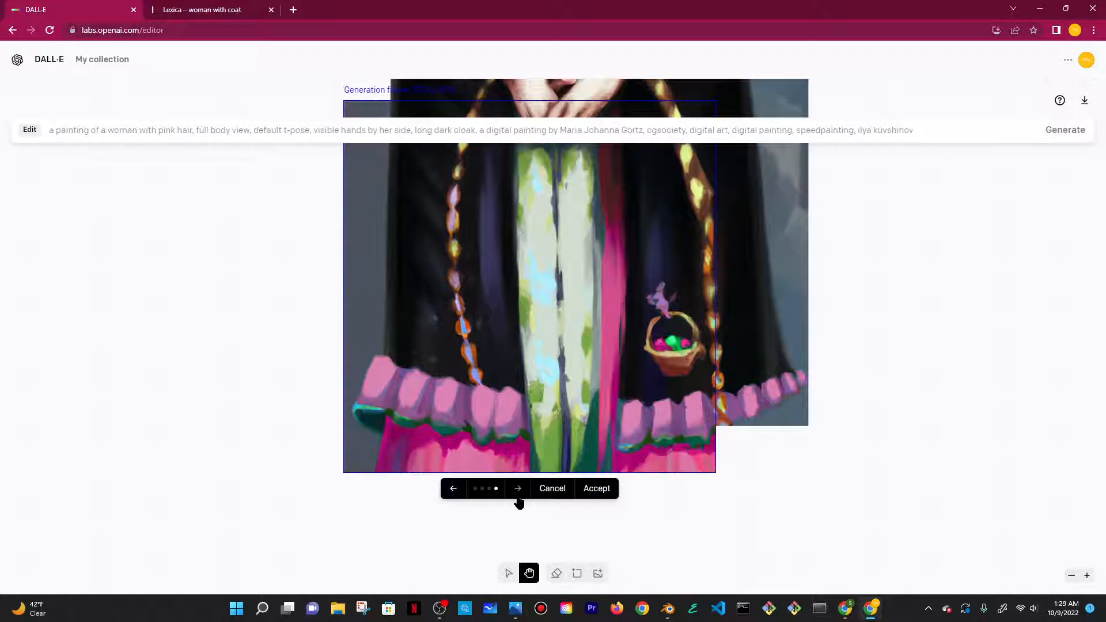
pyautogui.scroll(3, 522, 502)
pyautogui.scroll(-3, 530, 498)
pyautogui.click(553, 489)
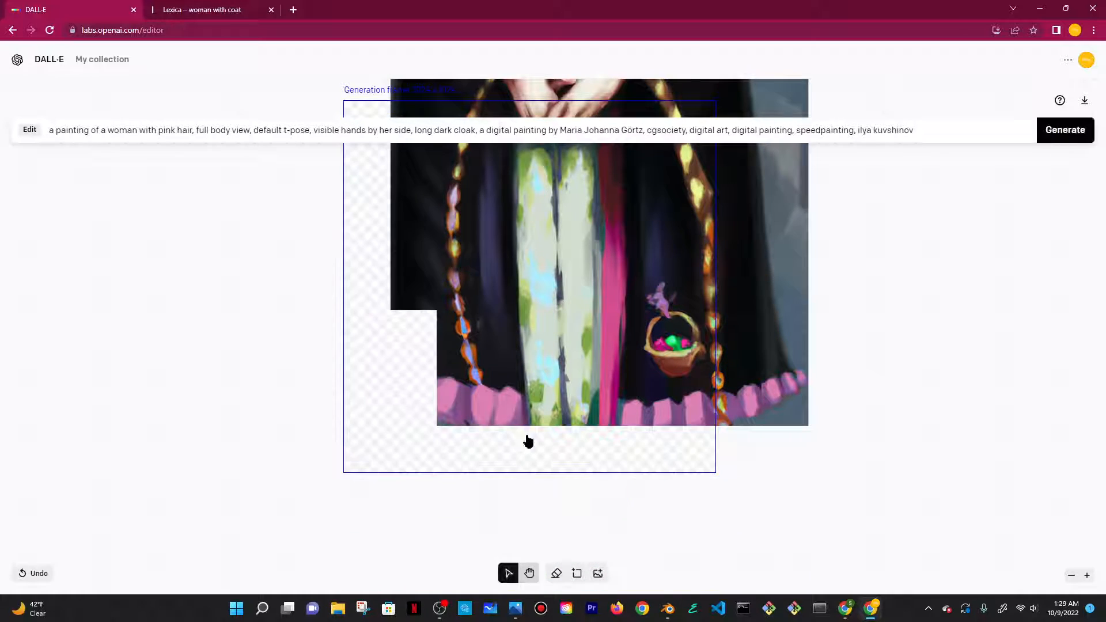
# Try the generation frame at different heights along the figure's left side, from the shoulders down to the hands
pyautogui.scroll(5, 526, 440)
pyautogui.moveTo(531, 497); pyautogui.dragTo(476, 221)
pyautogui.scroll(5, 536, 286)
pyautogui.moveTo(490, 432); pyautogui.dragTo(467, 245)
pyautogui.scroll(4, 540, 374)
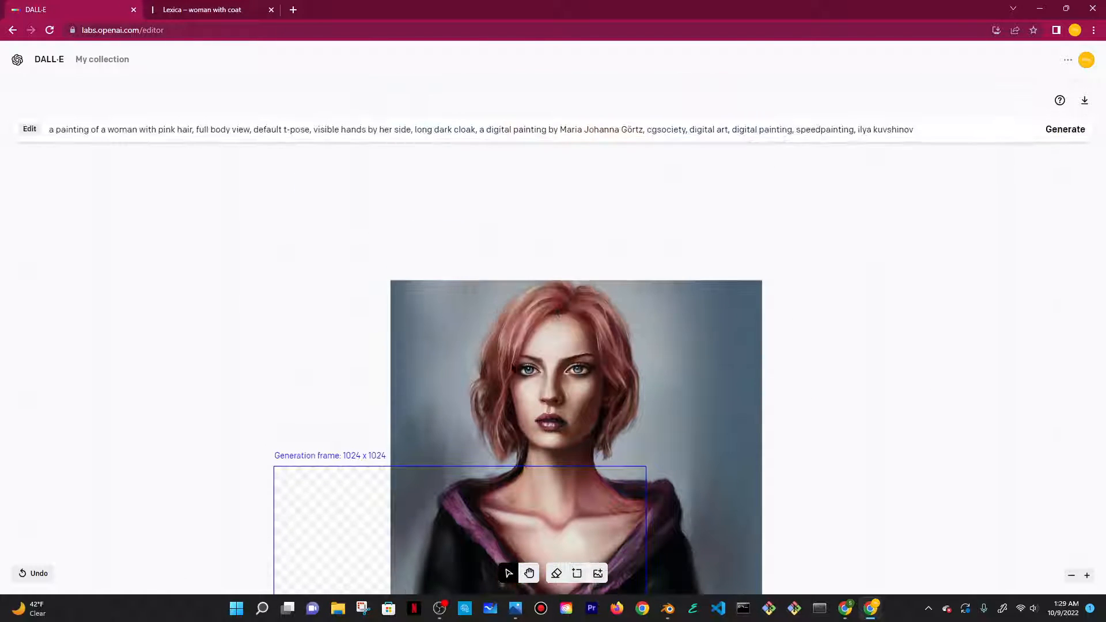
pyautogui.scroll(-8, 541, 377)
pyautogui.moveTo(494, 329); pyautogui.dragTo(441, 544)
pyautogui.scroll(-3, 507, 375)
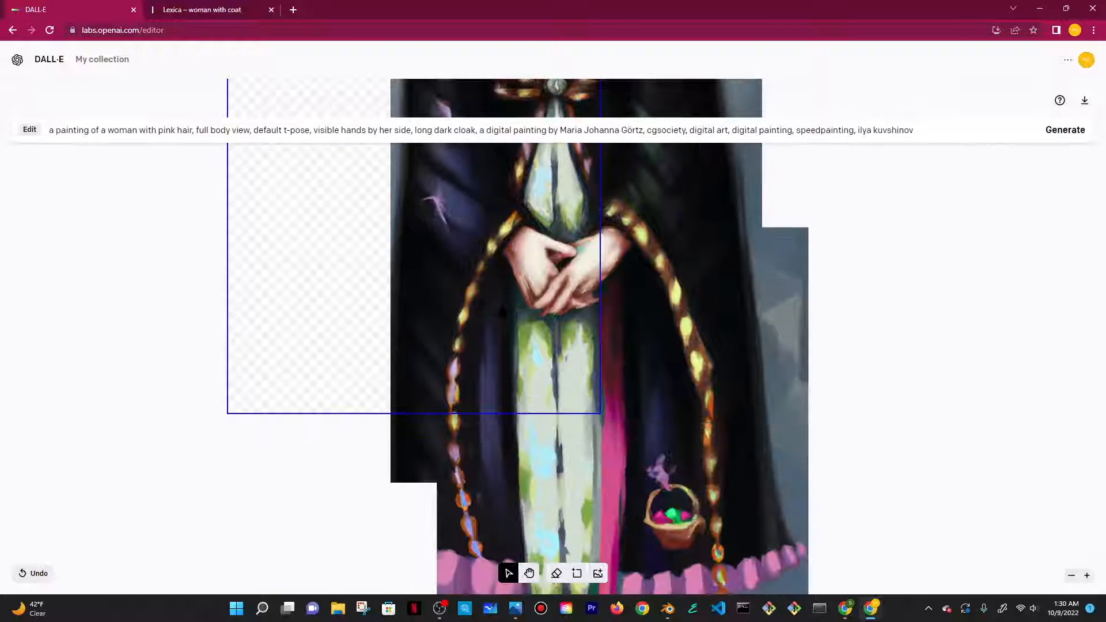
# Align the generation frame with the portrait's top edge, extending past its left side beside the head and shoulders, and generate
pyautogui.moveTo(527, 358); pyautogui.dragTo(548, 306)
pyautogui.scroll(6, 548, 306)
pyautogui.moveTo(436, 453); pyautogui.dragTo(458, 165)
pyautogui.scroll(3, 458, 166)
pyautogui.moveTo(458, 381); pyautogui.dragTo(450, 301)
pyautogui.scroll(-3, 450, 302)
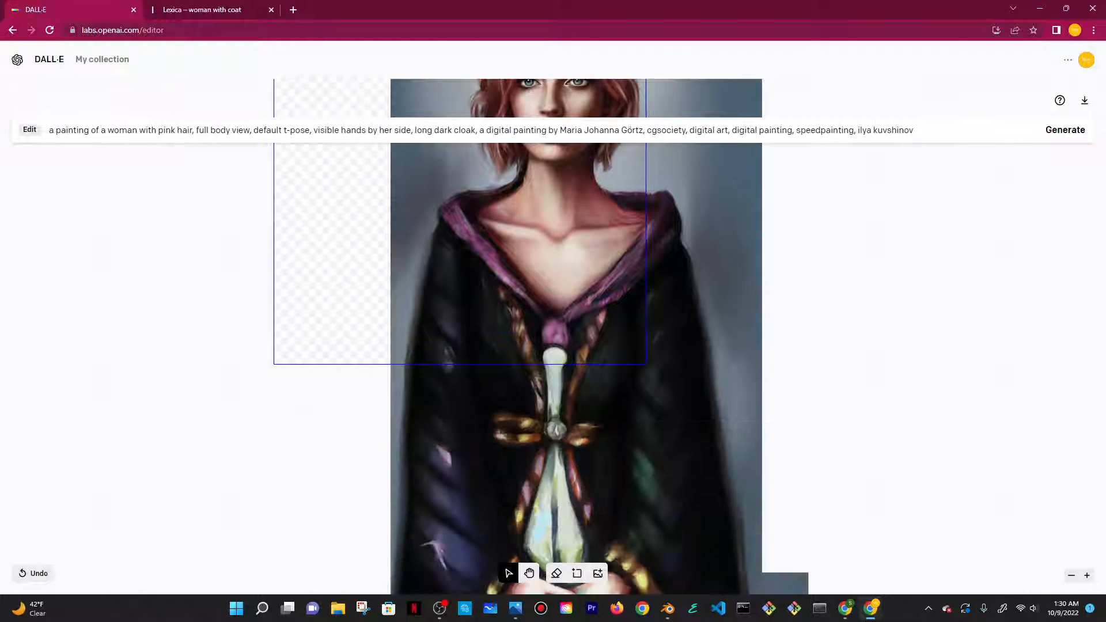
pyautogui.click(1066, 129)
# Review the blue-grey background generated left of the head and shoulders and accept the first variation
pyautogui.scroll(4, 613, 313)
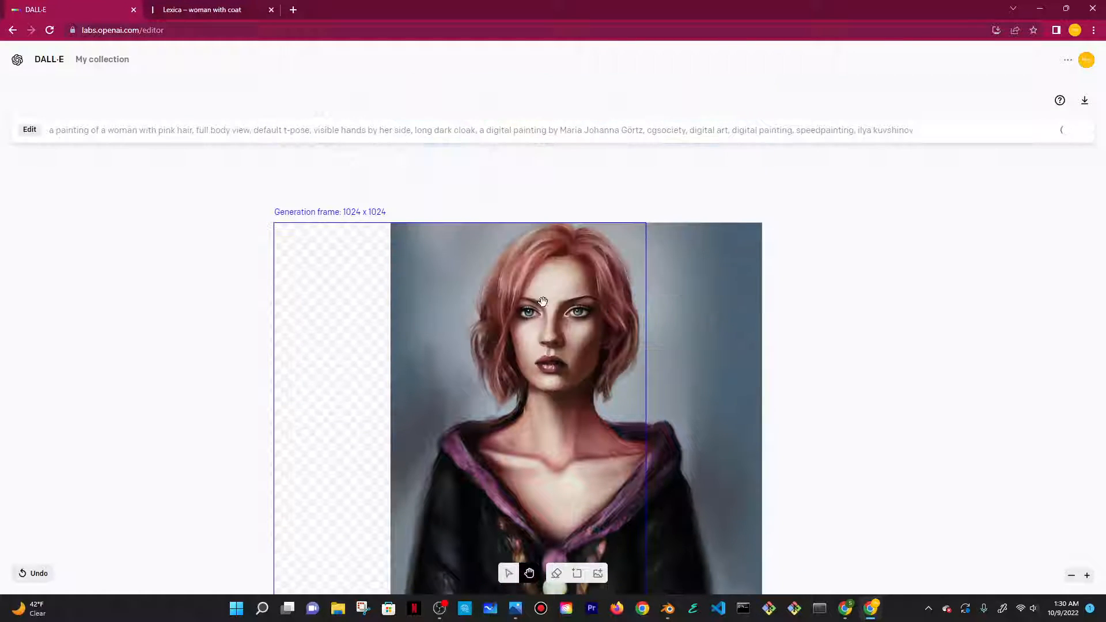
pyautogui.scroll(-2, 398, 275)
pyautogui.scroll(2, 396, 274)
pyautogui.scroll(-3, 396, 273)
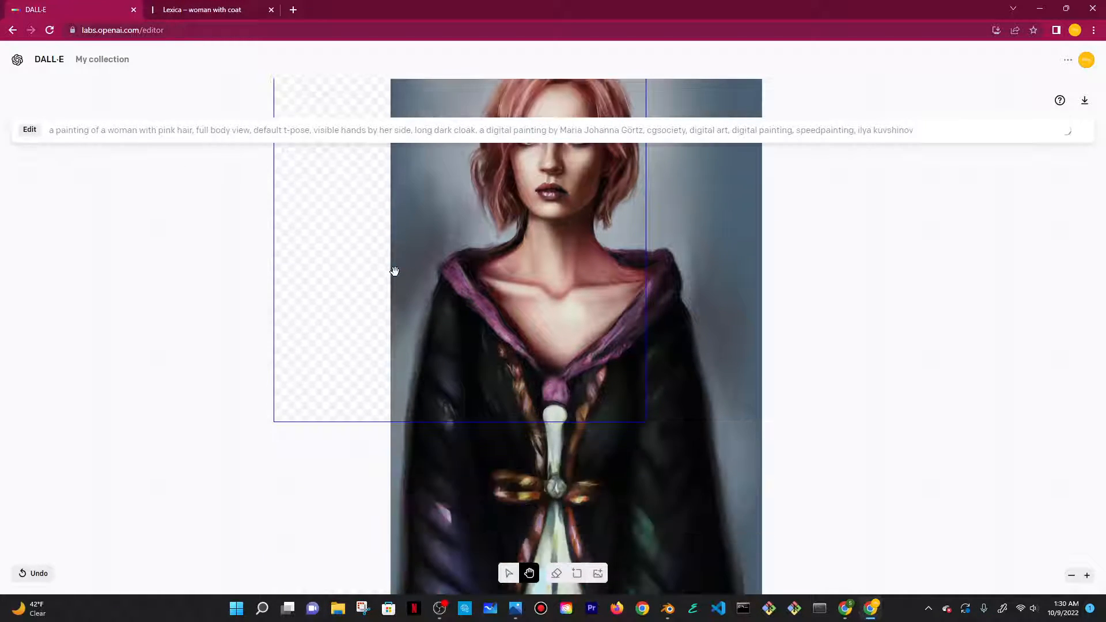
pyautogui.scroll(2, 399, 278)
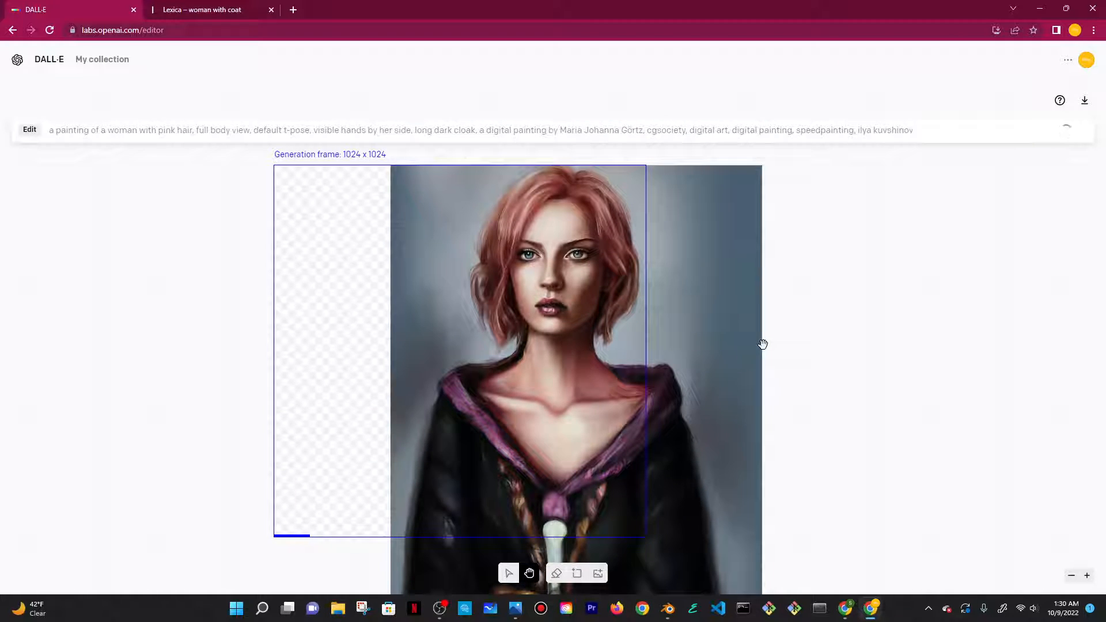
pyautogui.scroll(-2, 519, 477)
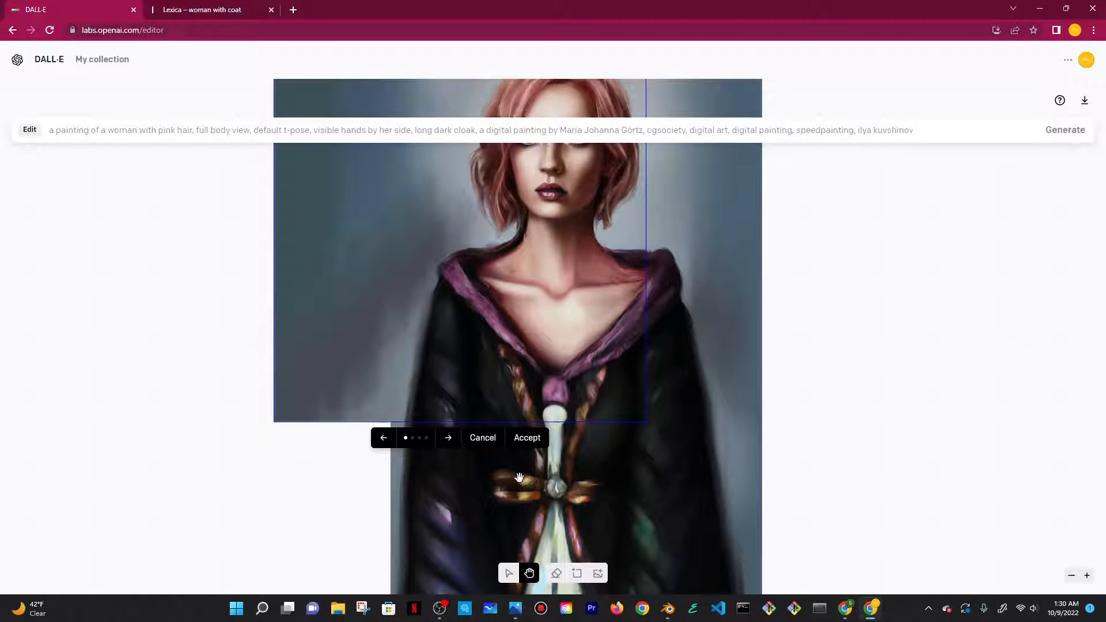
pyautogui.click(527, 437)
# Lower the generation frame along the torso's left side, slightly overlapping the new background above, and generate
pyautogui.moveTo(496, 303); pyautogui.dragTo(497, 592)
pyautogui.scroll(-1, 510, 359)
pyautogui.scroll(-2, 469, 267)
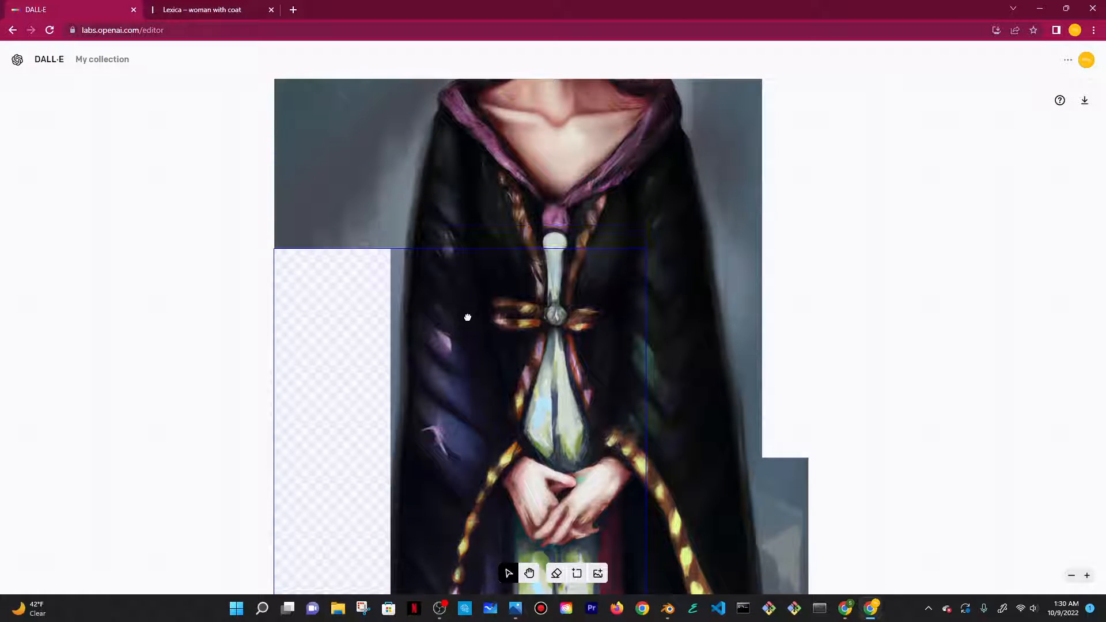
pyautogui.moveTo(468, 311); pyautogui.dragTo(469, 296)
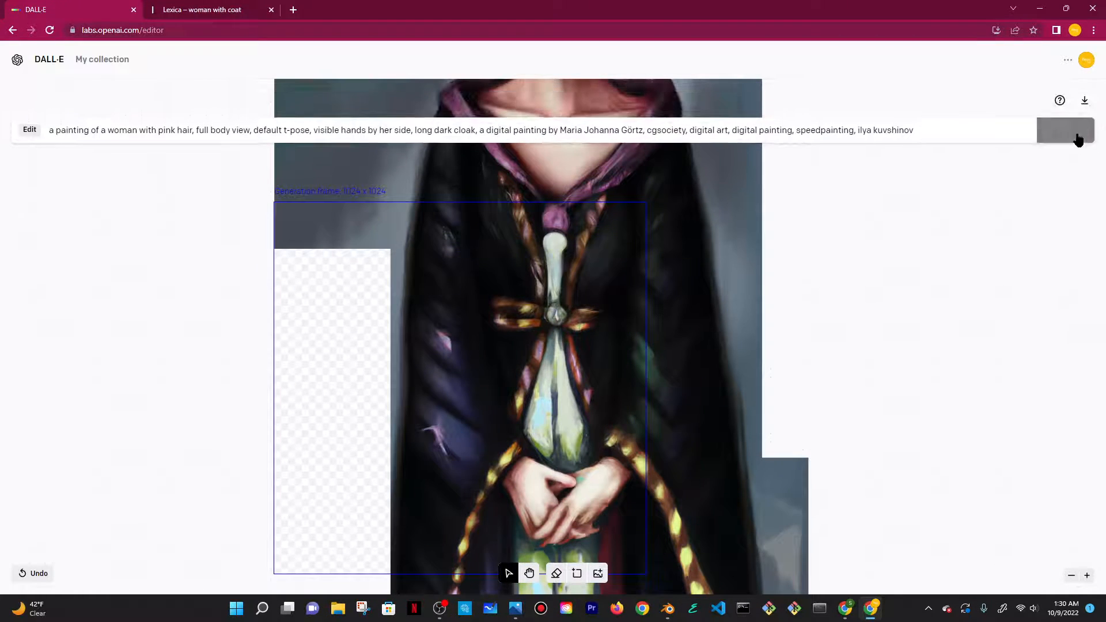
pyautogui.scroll(-2, 909, 220)
pyautogui.scroll(1, 910, 221)
pyautogui.click(1070, 133)
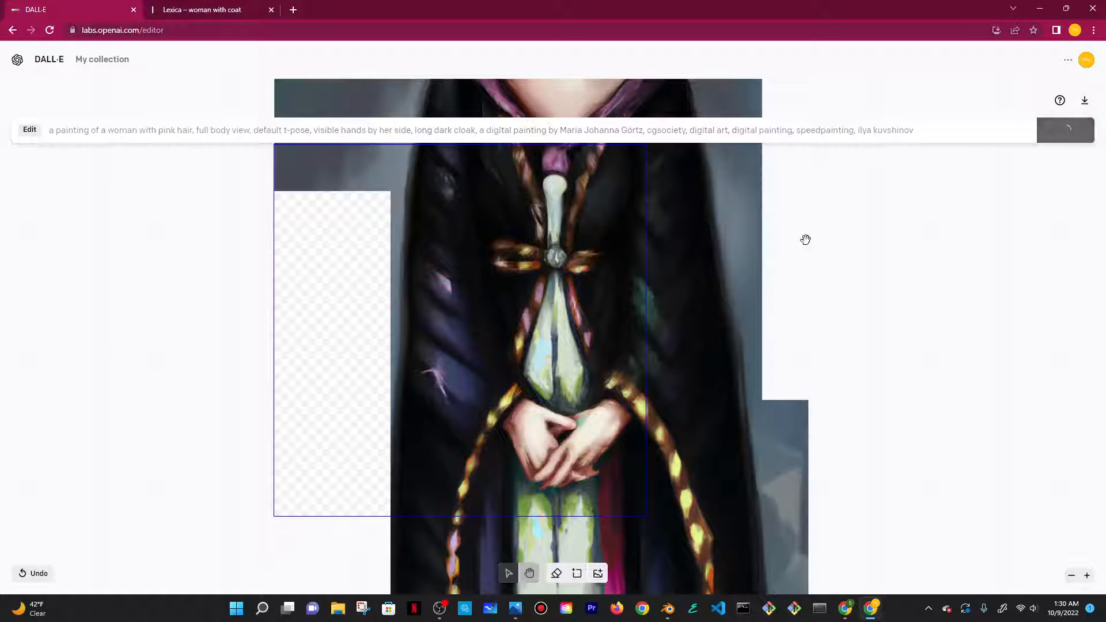
# Check how the background generated beside the torso blends in and accept the first variation
pyautogui.scroll(2, 798, 277)
pyautogui.scroll(-2, 719, 430)
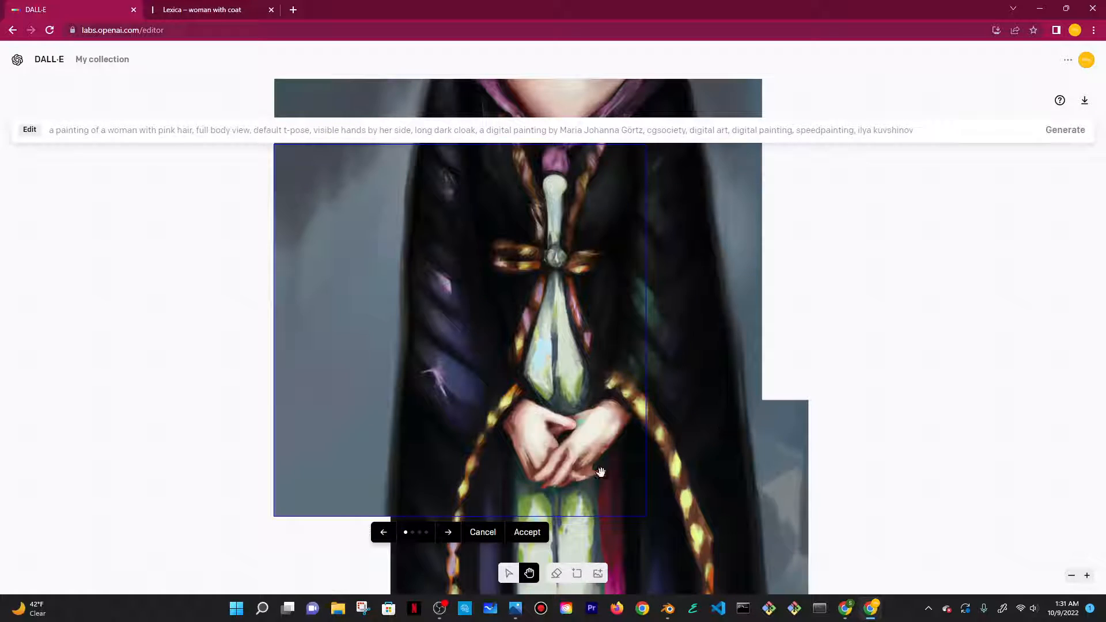
pyautogui.click(528, 531)
# Move the generation frame down beside the lower cloak, align it with the painting's bottom edge, and generate
pyautogui.scroll(-5, 527, 519)
pyautogui.moveTo(468, 160); pyautogui.dragTo(470, 448)
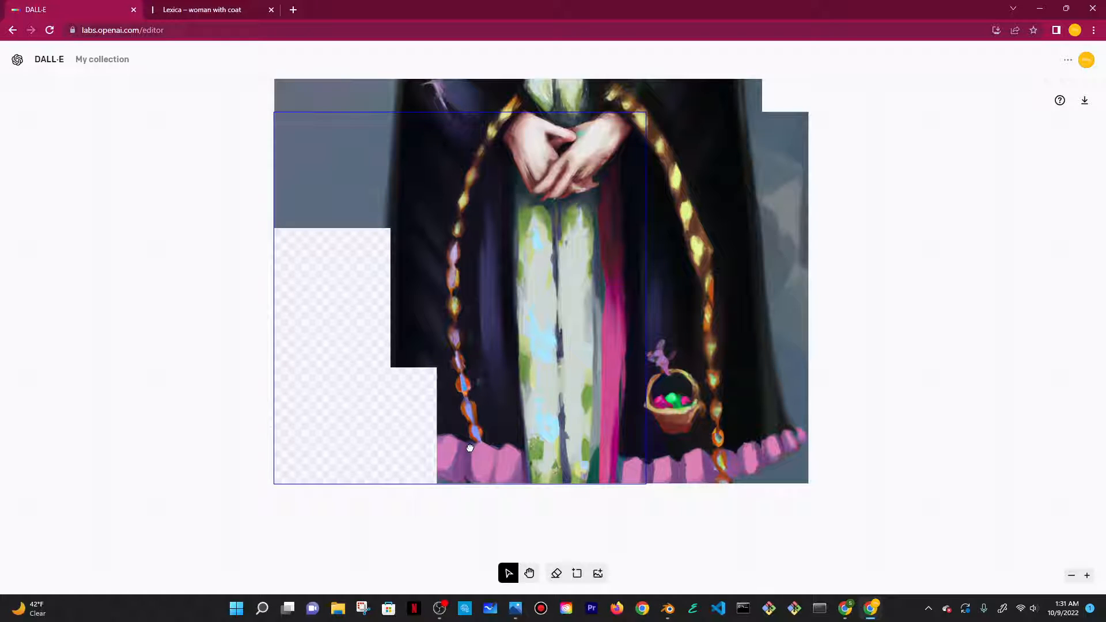
pyautogui.click(1067, 130)
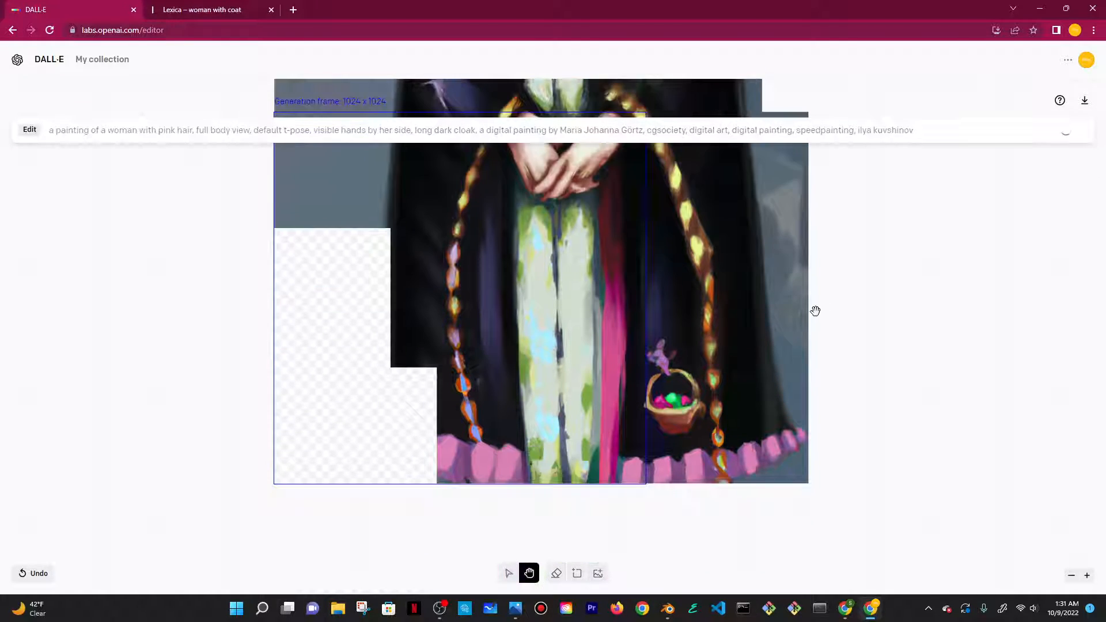
pyautogui.scroll(2, 823, 313)
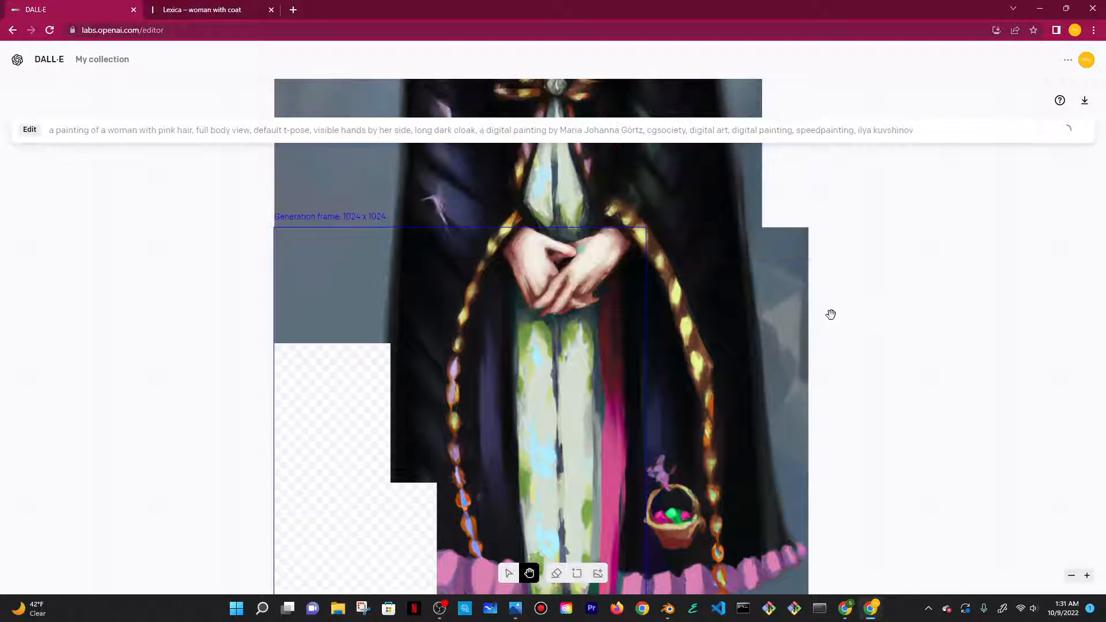
pyautogui.scroll(-1, 832, 314)
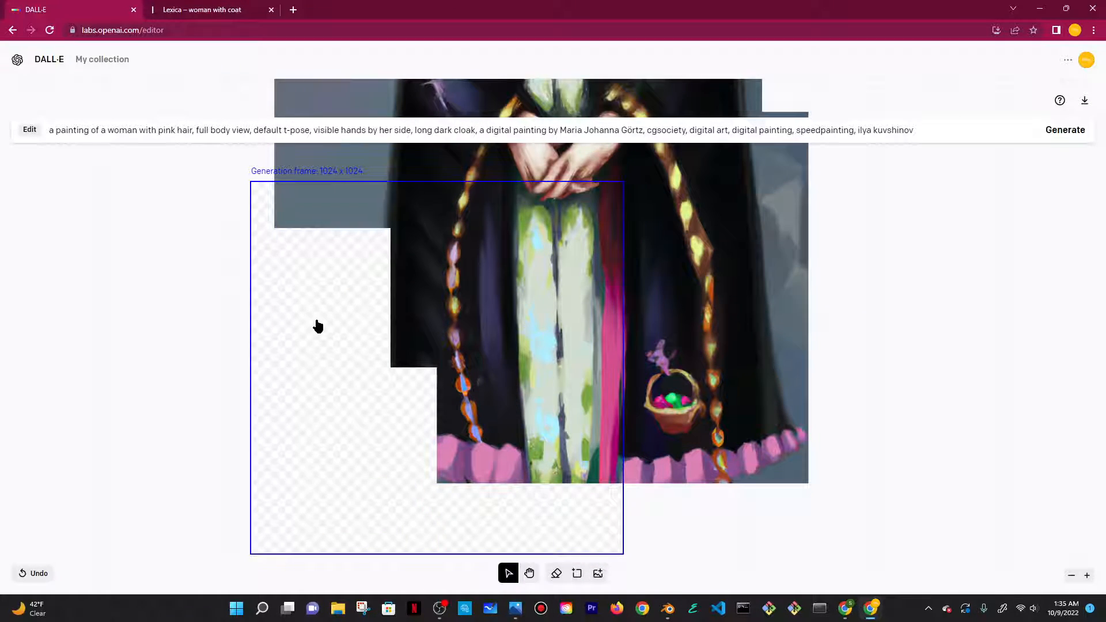
# Place the generation frame over the lower cloak's right part, leaving a blank strip below the ruffled hem, and generate
pyautogui.moveTo(316, 324); pyautogui.dragTo(472, 336)
pyautogui.click(502, 331)
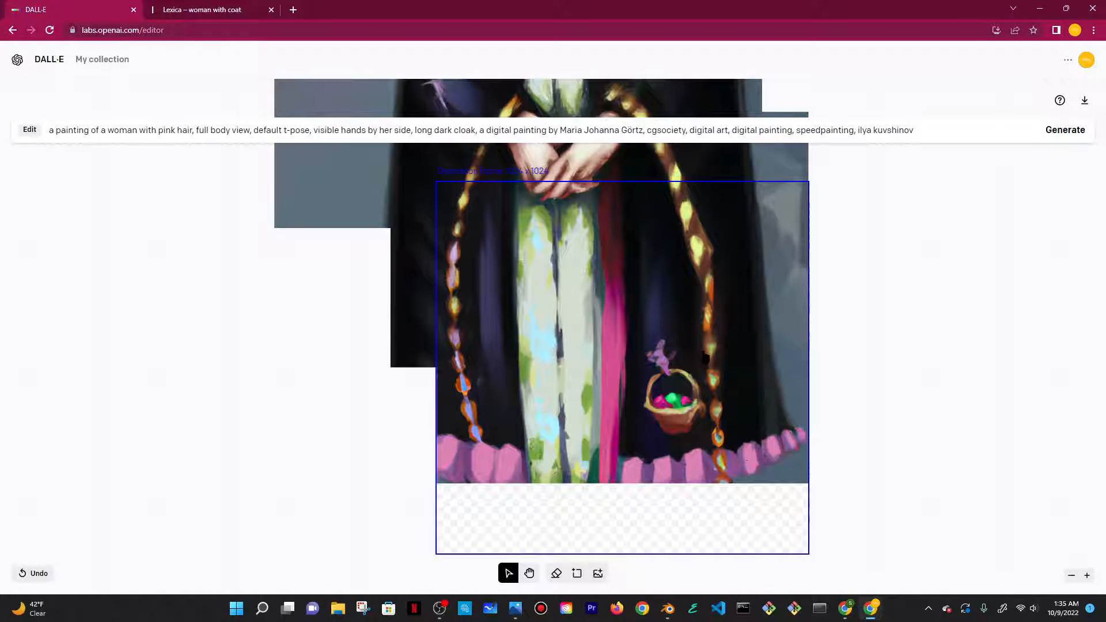
pyautogui.moveTo(783, 454); pyautogui.dragTo(748, 438)
pyautogui.scroll(-1, 793, 466)
pyautogui.scroll(1, 789, 463)
pyautogui.click(1051, 131)
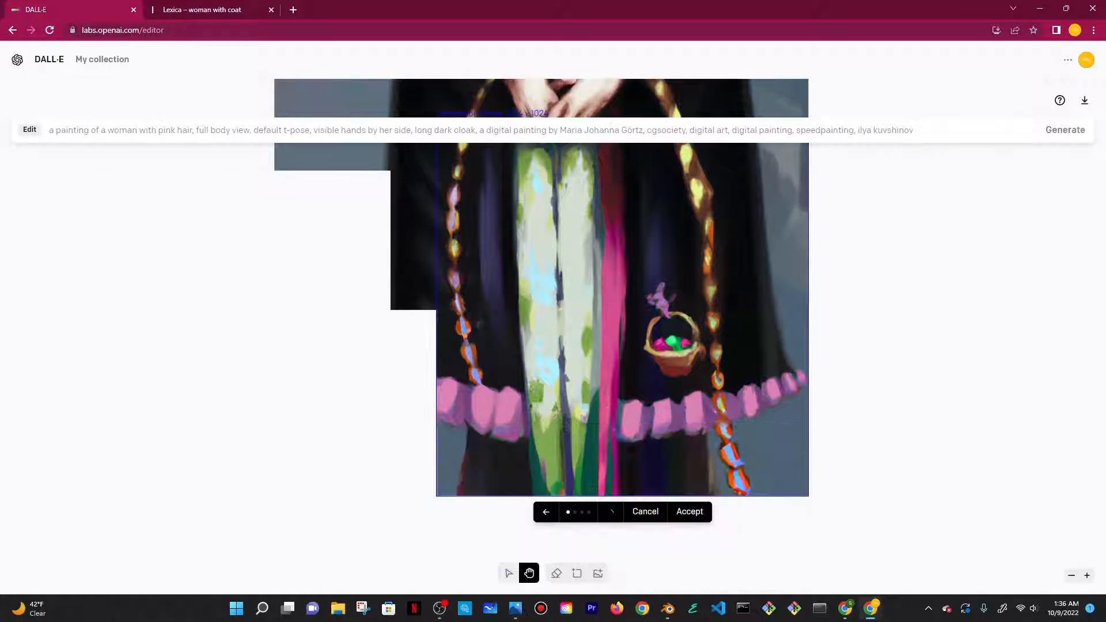
# Compare the four variations below the ruffled hem and accept the second one, with the pink underskirt
pyautogui.click(611, 511)
pyautogui.click(611, 511)
pyautogui.click(610, 511)
pyautogui.click(611, 511)
pyautogui.click(611, 511)
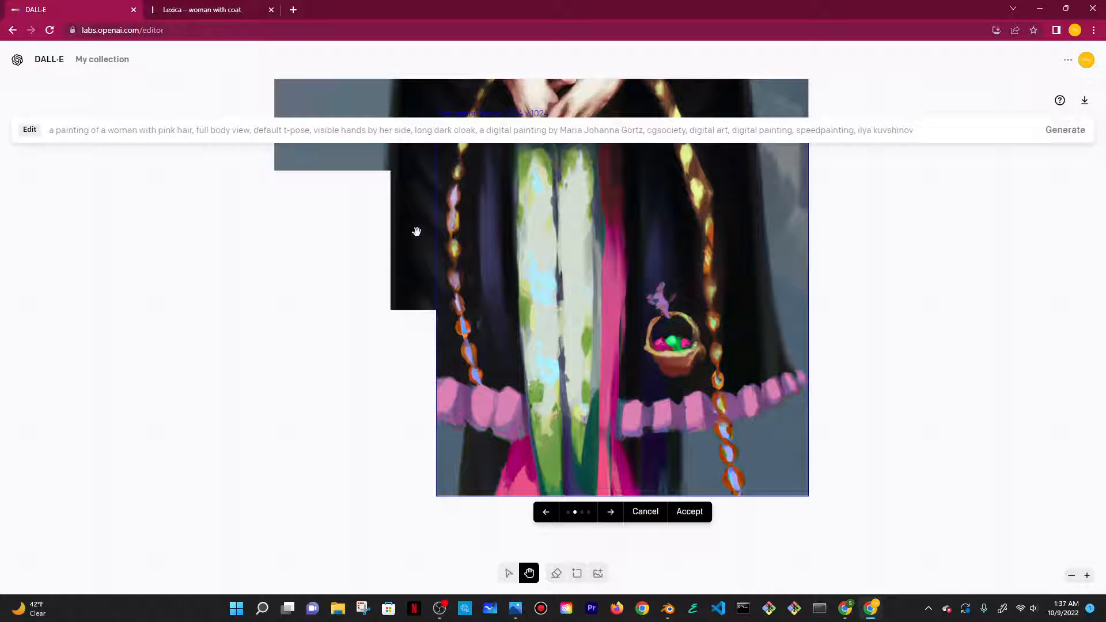
pyautogui.scroll(4, 637, 441)
pyautogui.scroll(-4, 637, 440)
pyautogui.click(606, 515)
pyautogui.click(606, 515)
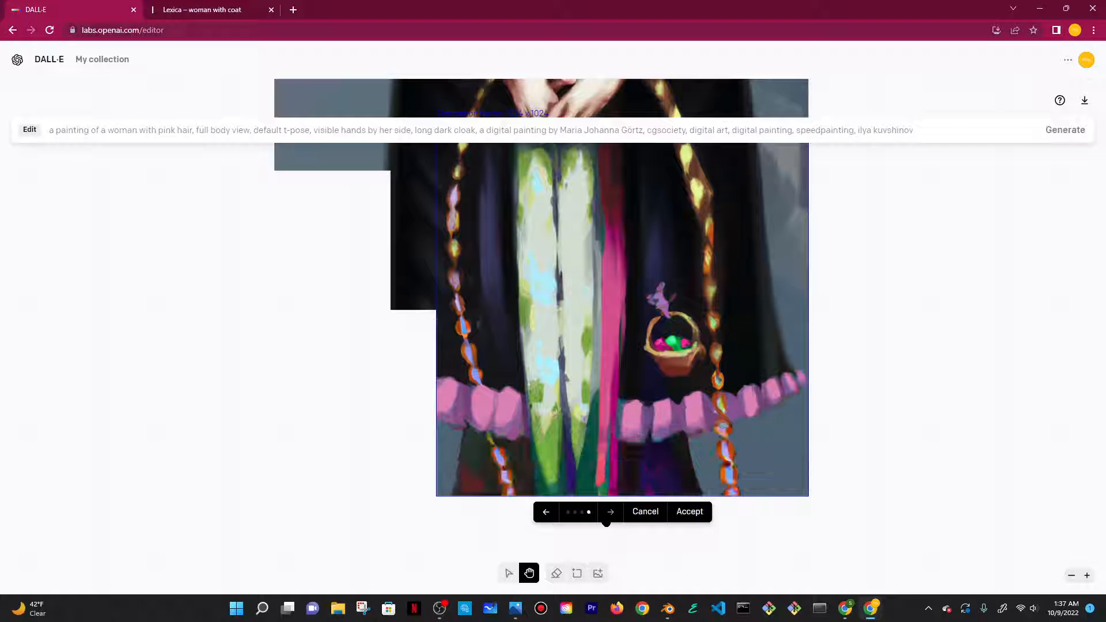
pyautogui.click(605, 515)
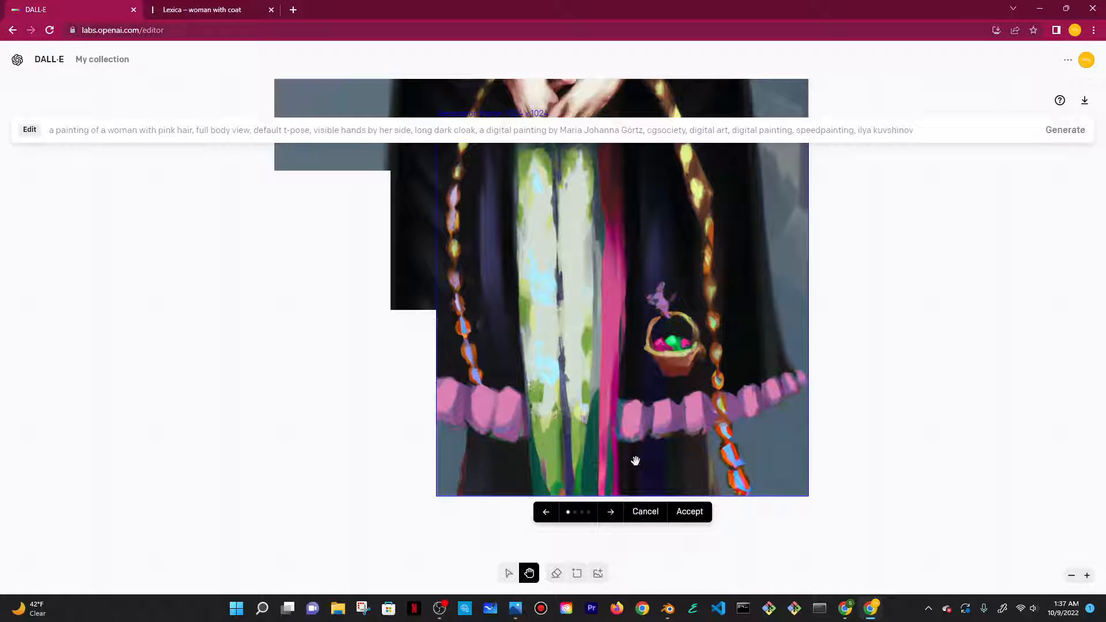
pyautogui.click(611, 515)
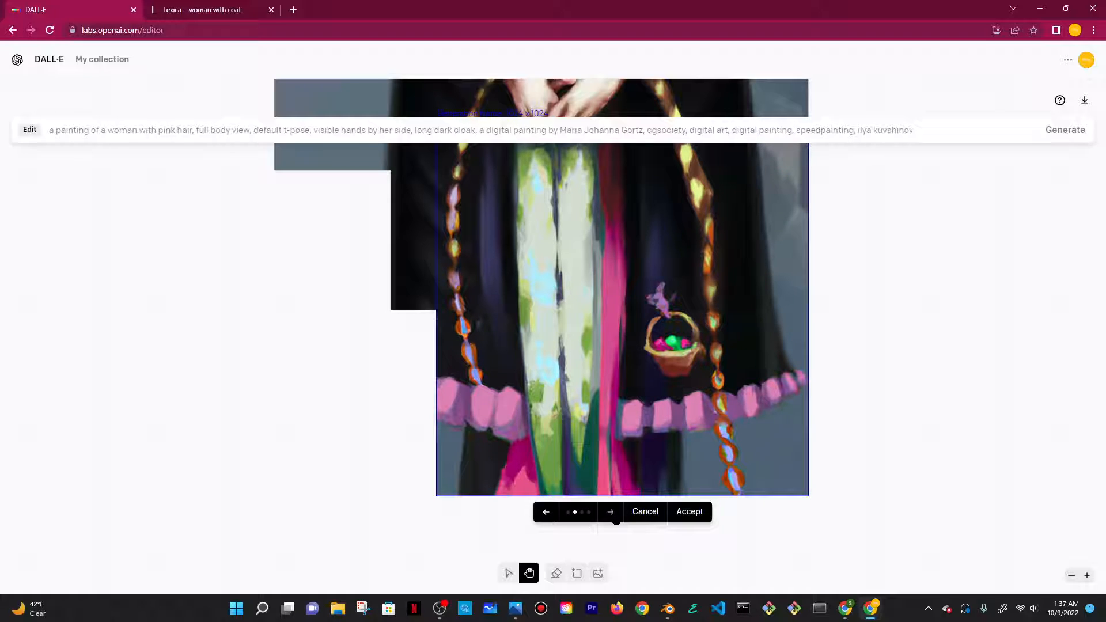
pyautogui.click(690, 512)
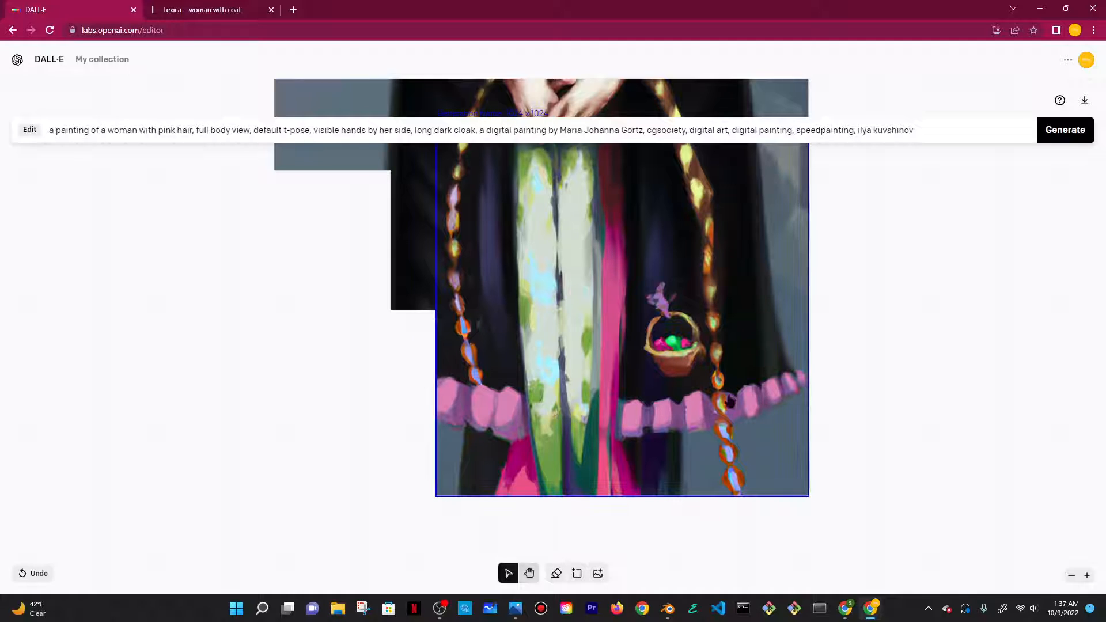
# Move the generation frame over the blank area beside the lower-left cloak, generate, and accept the second variation, with the "LiD" lettering
pyautogui.moveTo(718, 399); pyautogui.dragTo(560, 421)
pyautogui.scroll(3, 560, 421)
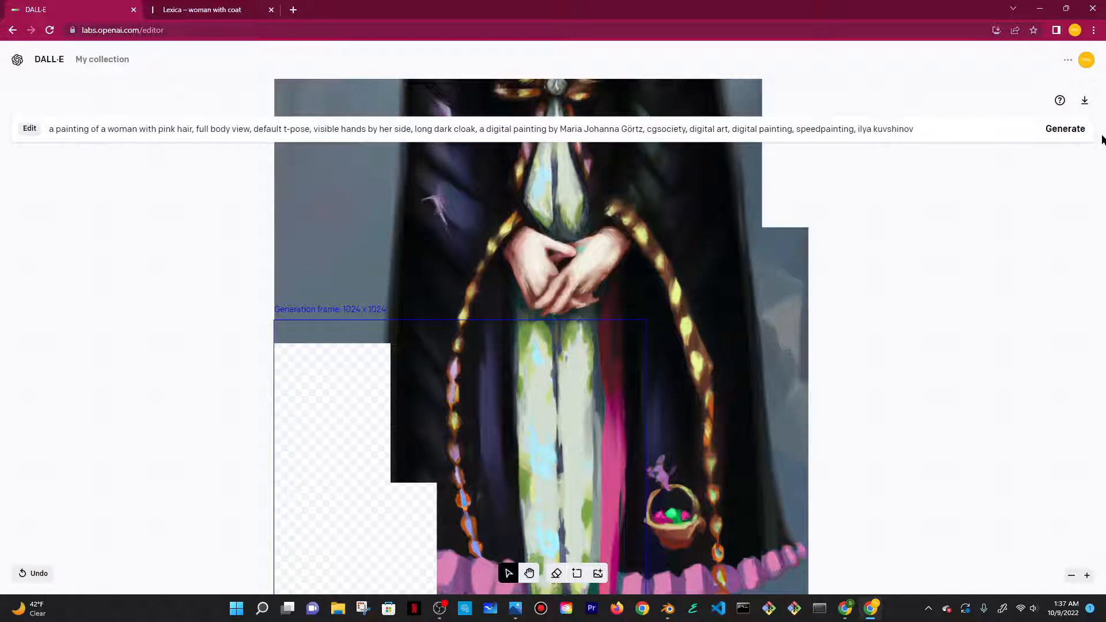
pyautogui.click(1071, 132)
pyautogui.scroll(-6, 740, 434)
pyautogui.scroll(4, 734, 423)
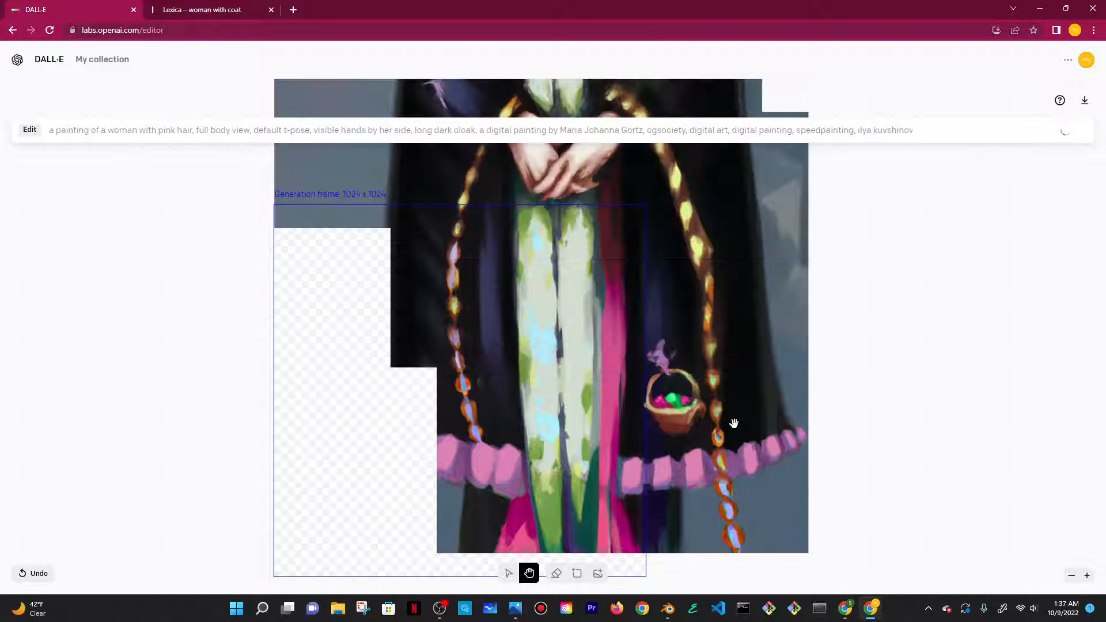
pyautogui.scroll(-1, 634, 461)
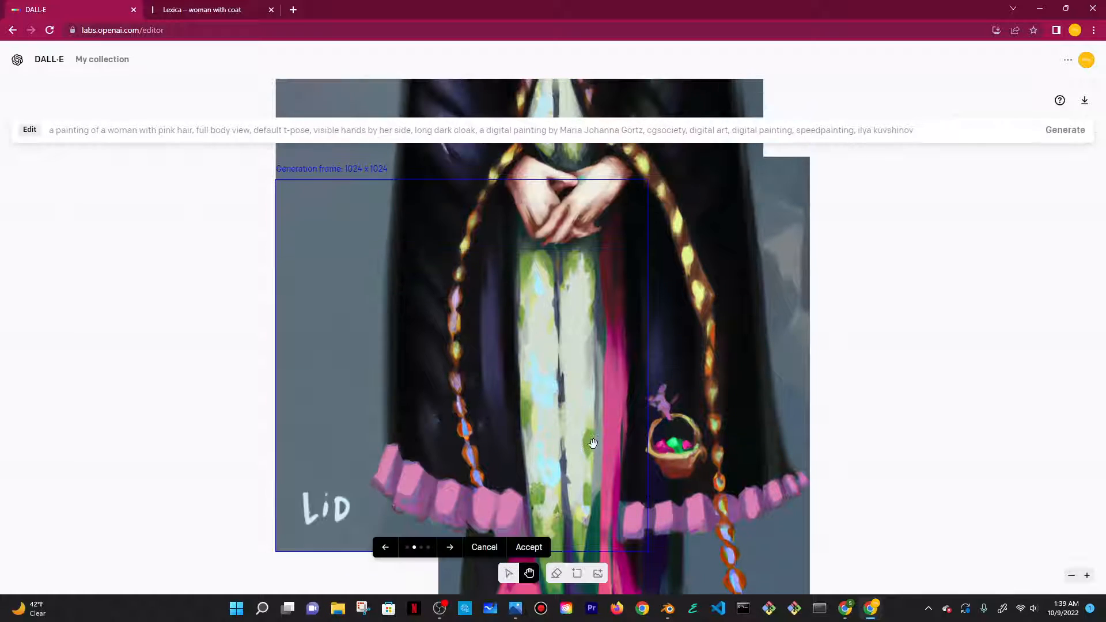
pyautogui.click(529, 453)
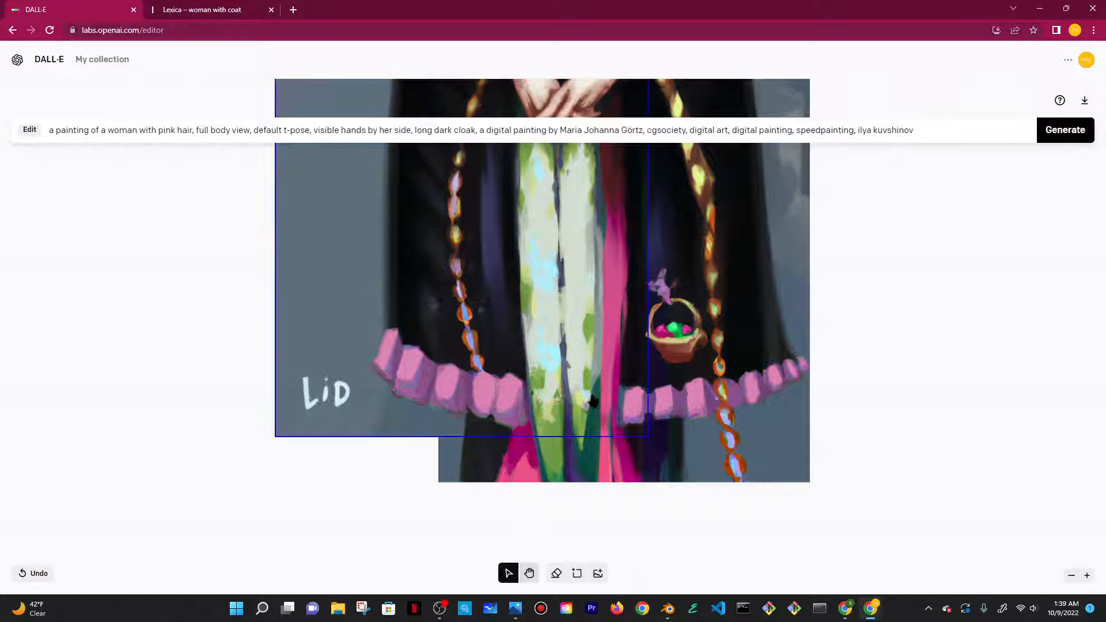
# Align the generation frame with the painting's bottom edge over the blank lower-left corner, generate, and accept the first variation
pyautogui.moveTo(398, 354); pyautogui.dragTo(399, 401)
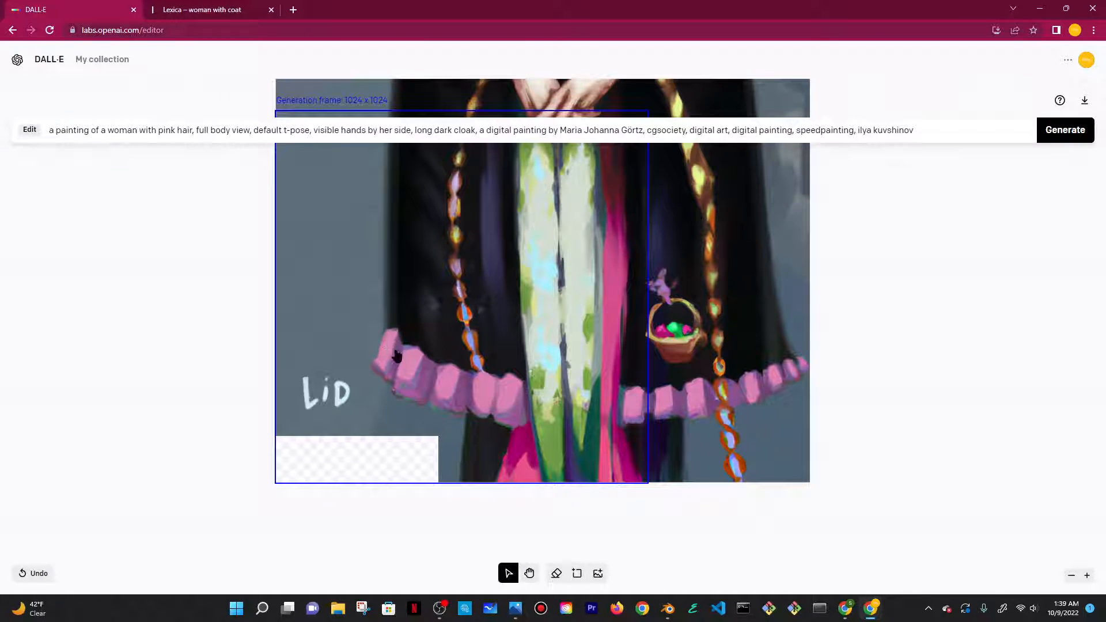
pyautogui.scroll(1, 579, 351)
pyautogui.scroll(-1, 583, 353)
pyautogui.click(1084, 130)
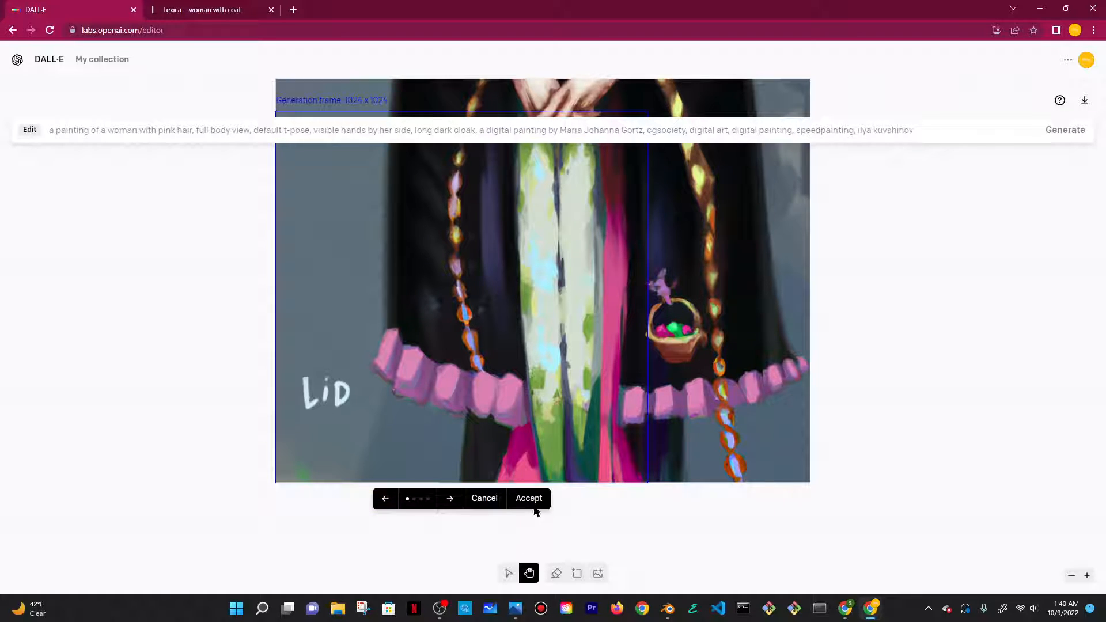
pyautogui.click(529, 499)
# Move the generation frame over the blank strip beside the figure's right-hand shoulder and torso, and generate
pyautogui.scroll(5, 785, 492)
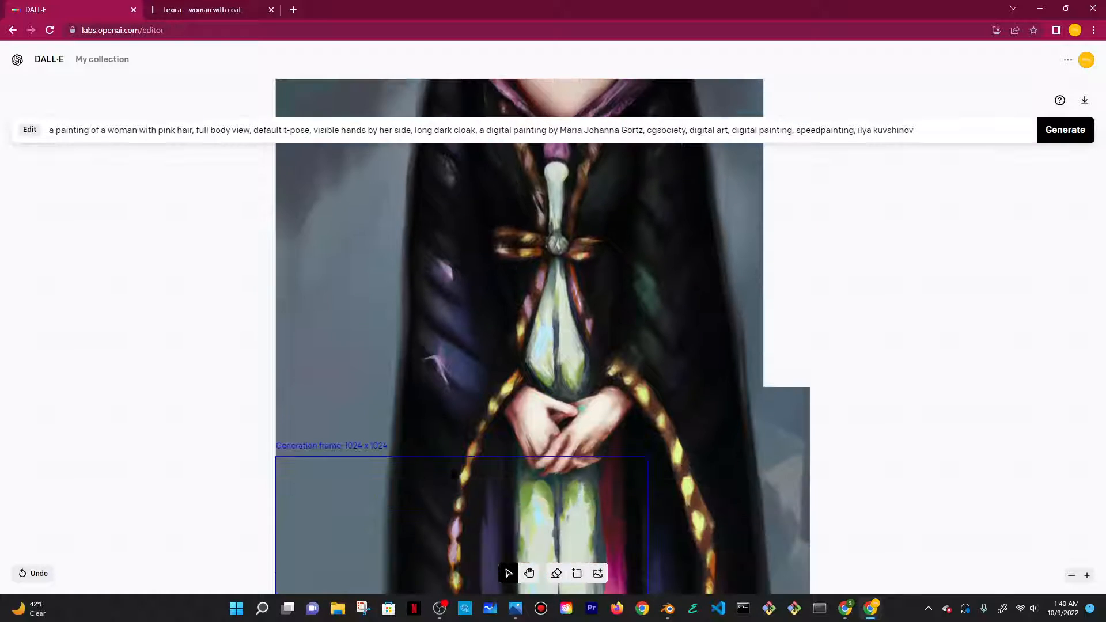
pyautogui.moveTo(454, 475); pyautogui.dragTo(547, 232)
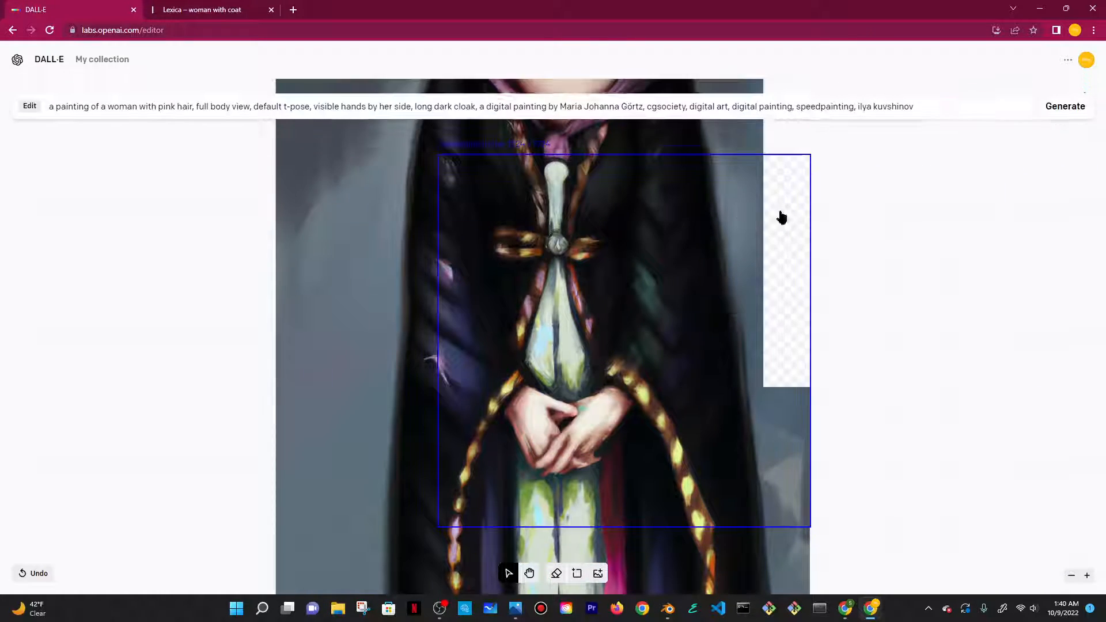
pyautogui.scroll(3, 782, 217)
pyautogui.moveTo(743, 461); pyautogui.dragTo(724, 353)
pyautogui.click(1062, 134)
# Look over the whole painting during generation, and accept the first variation for the strip beside the torso
pyautogui.scroll(4, 778, 254)
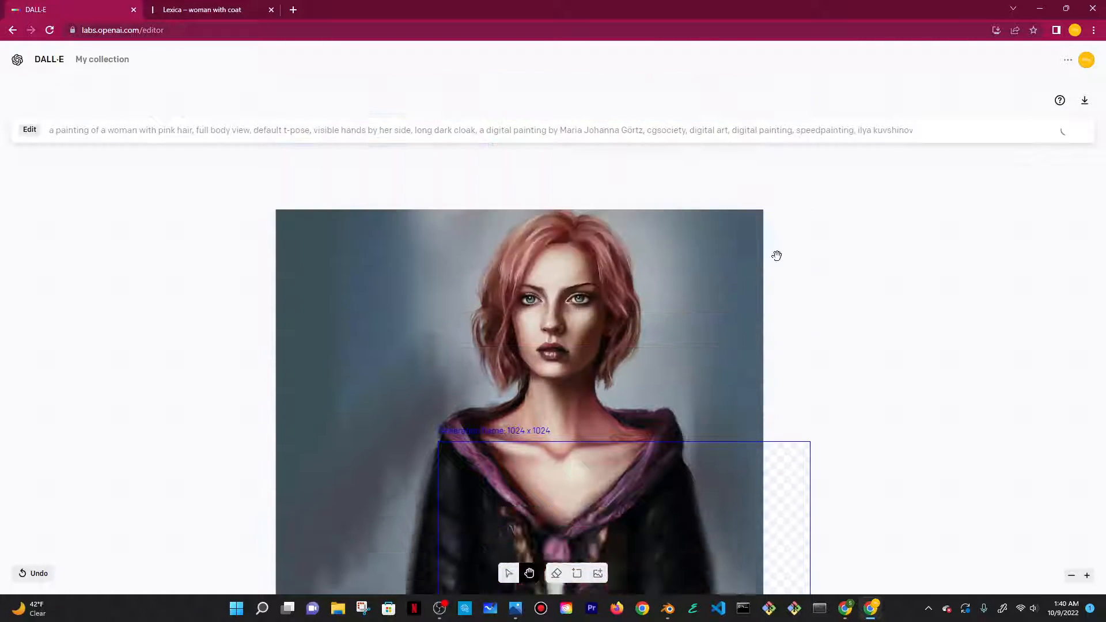
pyautogui.scroll(-10, 776, 255)
pyautogui.scroll(6, 879, 331)
pyautogui.scroll(-3, 902, 378)
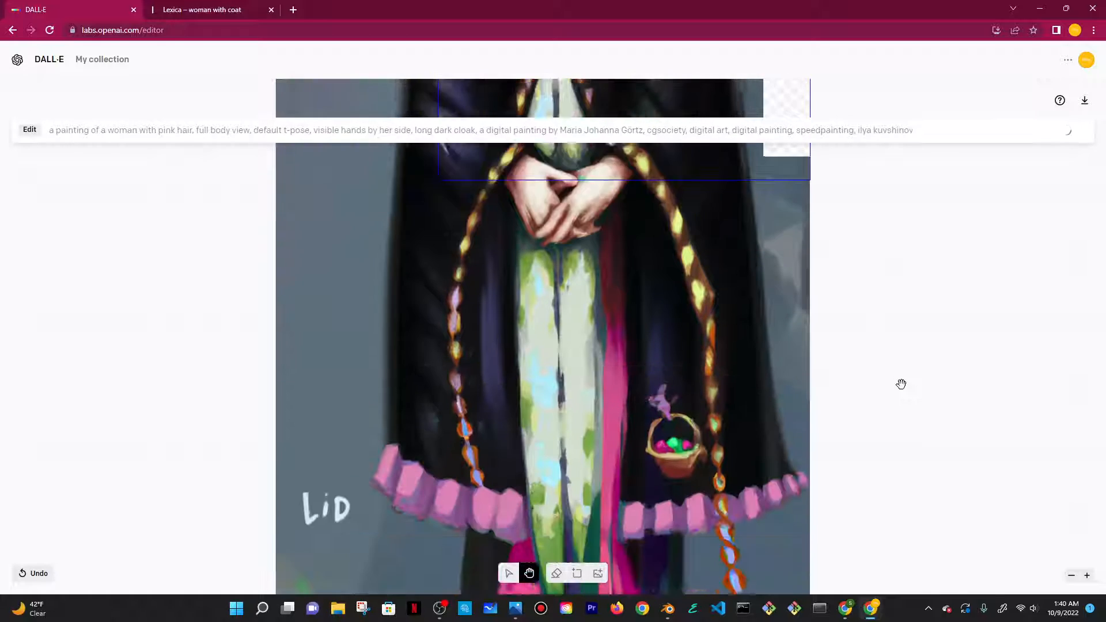
pyautogui.scroll(4, 902, 378)
pyautogui.scroll(3, 908, 395)
pyautogui.scroll(-2, 915, 405)
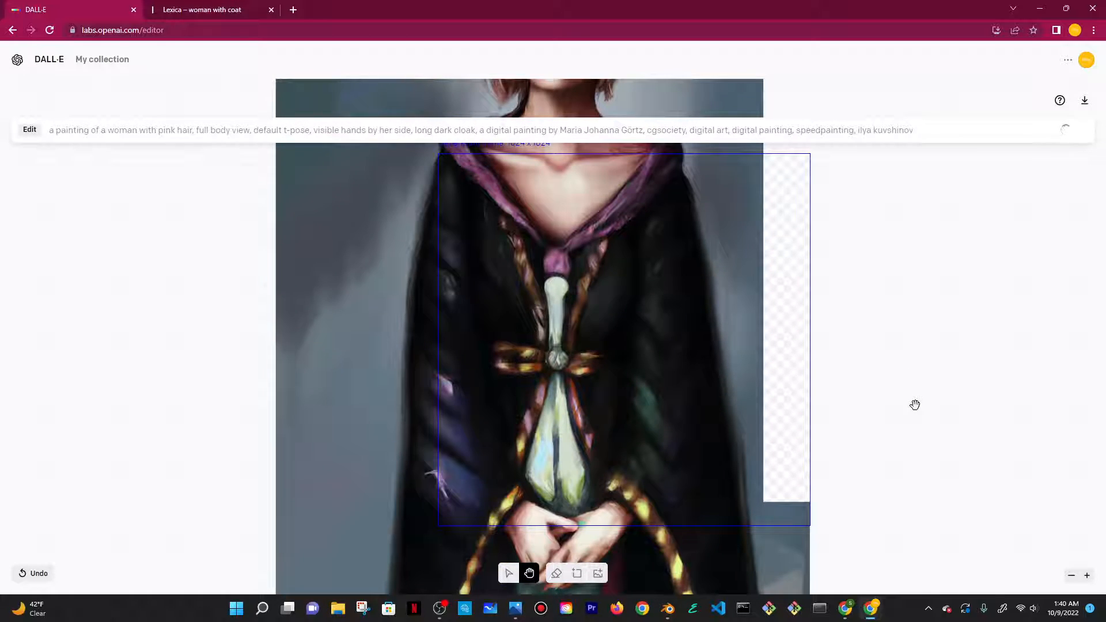
pyautogui.scroll(-2, 915, 405)
pyautogui.click(696, 485)
# Align the generation frame with the painting's upper-right corner beside the head, generate, and accept the first variation
pyautogui.scroll(4, 760, 461)
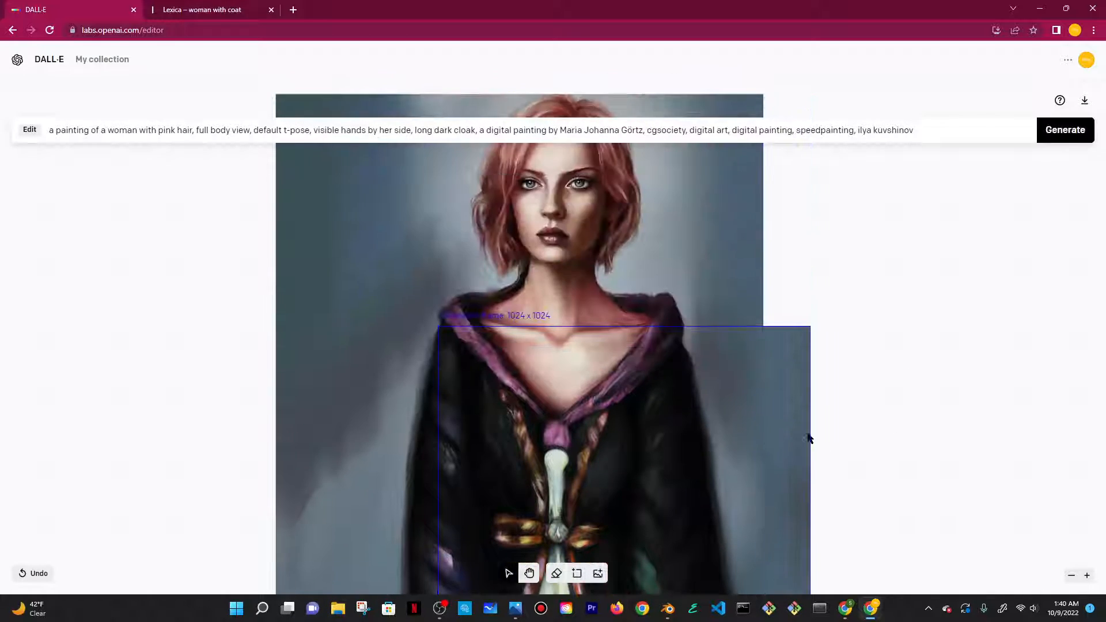
pyautogui.moveTo(772, 484); pyautogui.dragTo(722, 255)
pyautogui.click(1064, 119)
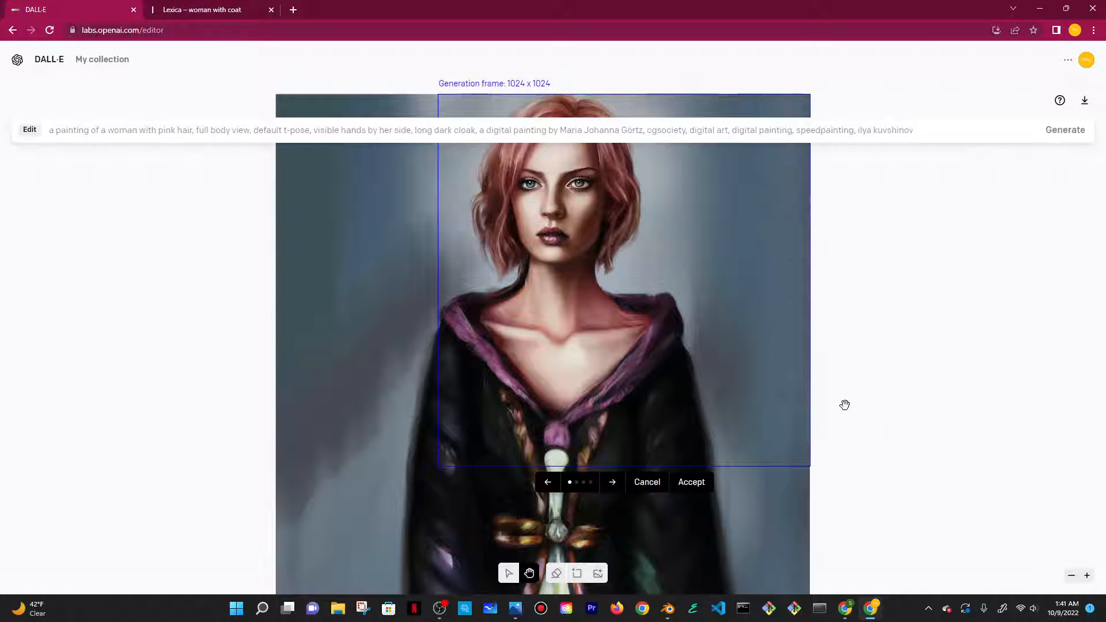
pyautogui.click(691, 483)
# Review the completed full-body painting, download it as a PNG, and check the downloaded file in the image viewer
pyautogui.scroll(-7, 849, 407)
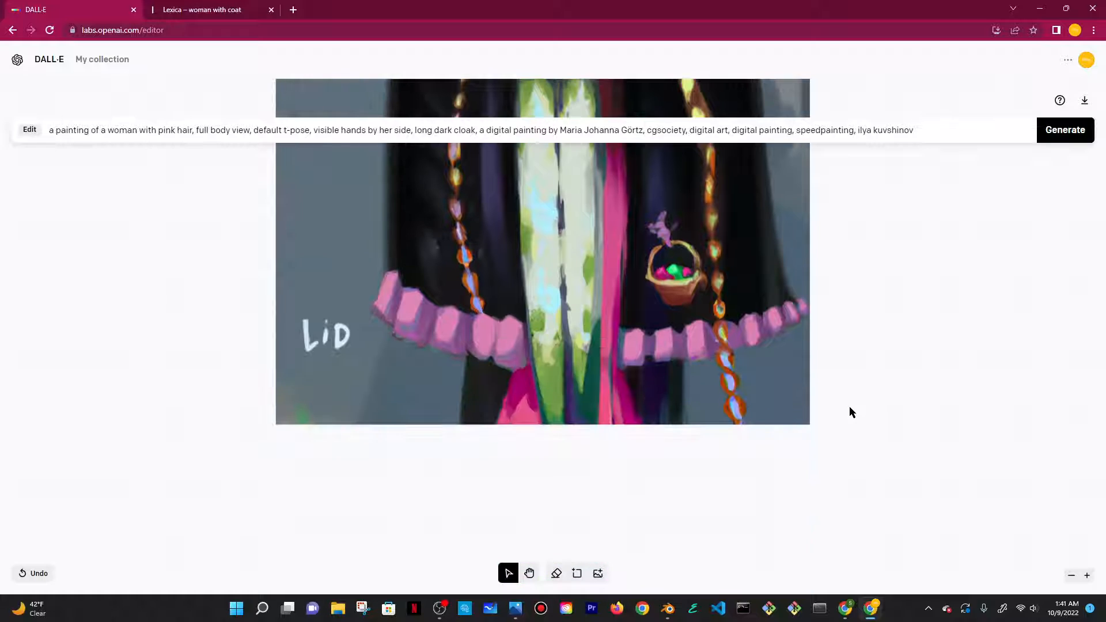
pyautogui.scroll(3, 849, 406)
pyautogui.scroll(3, 849, 411)
pyautogui.scroll(-3, 731, 331)
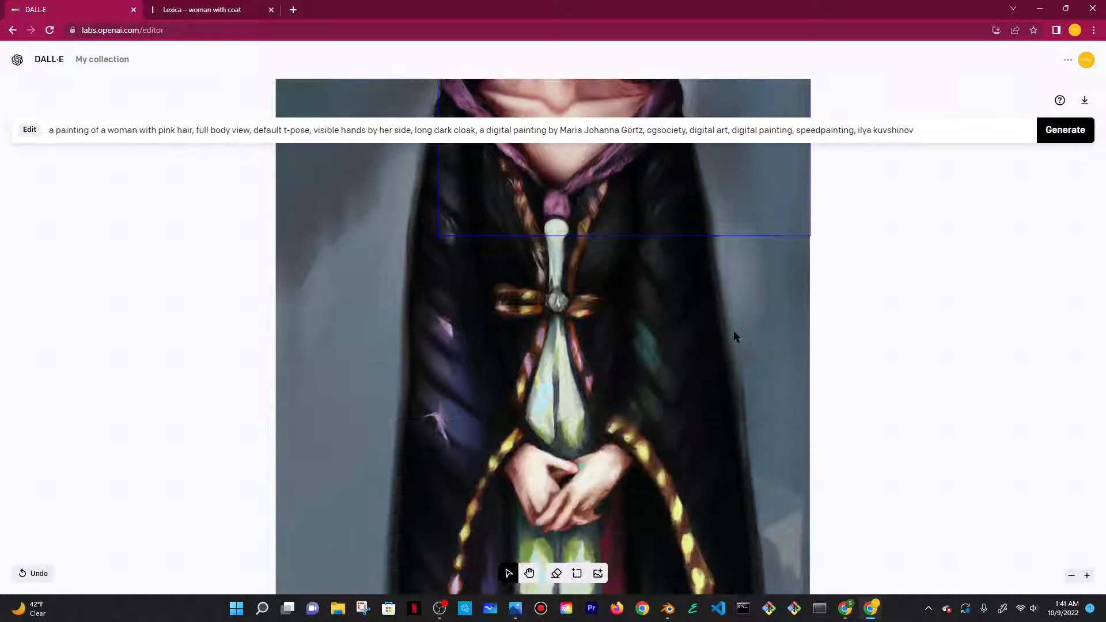
pyautogui.scroll(3, 735, 338)
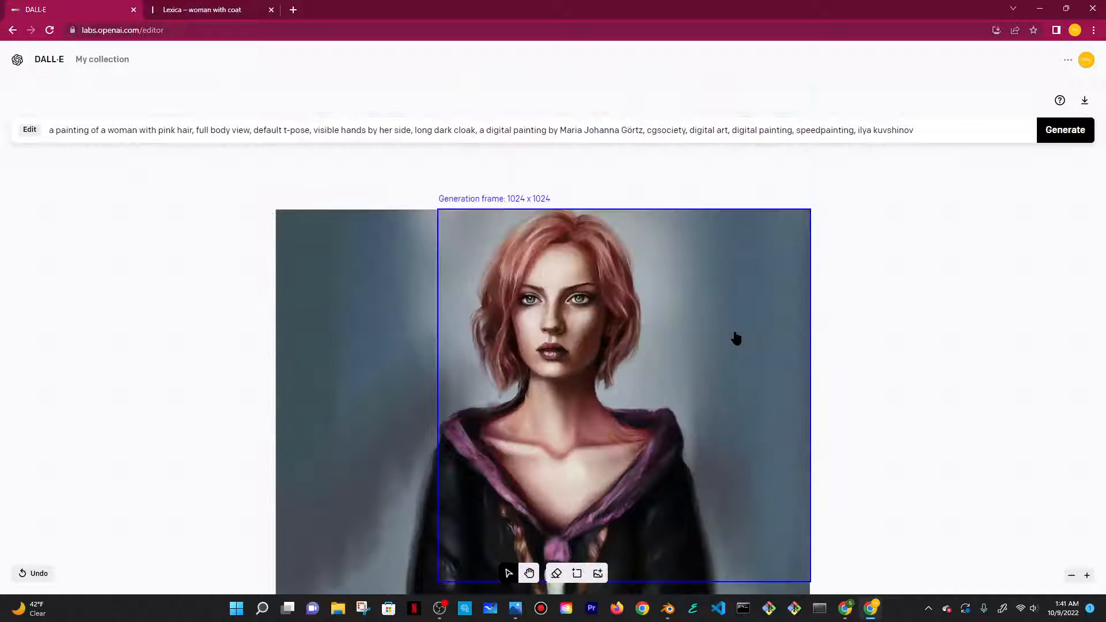
pyautogui.click(1085, 102)
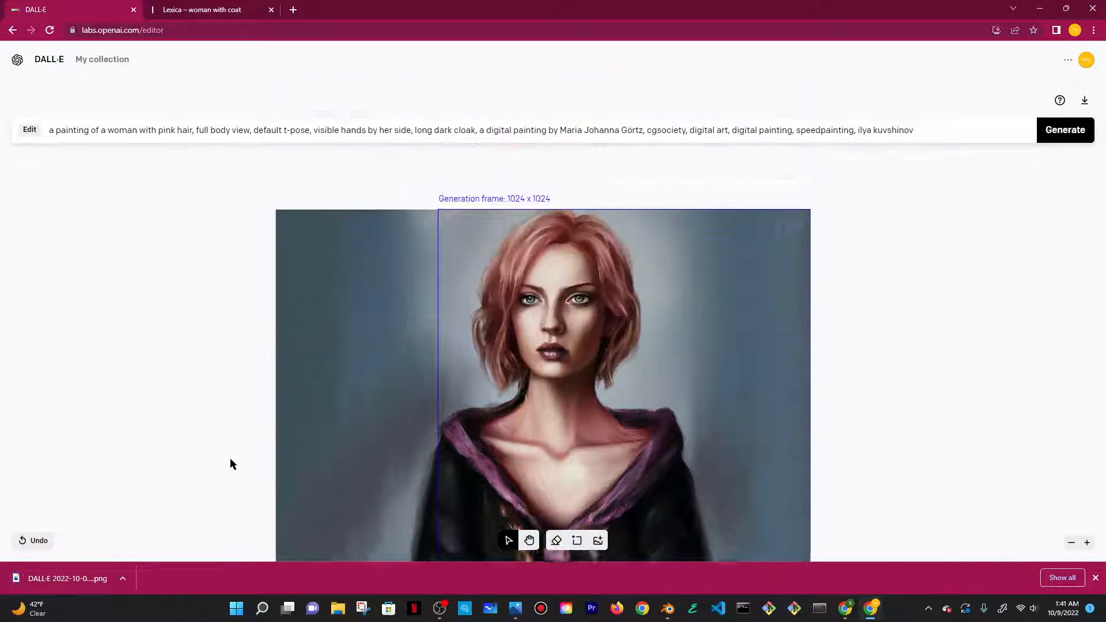
pyautogui.scroll(2, 230, 459)
pyautogui.click(77, 577)
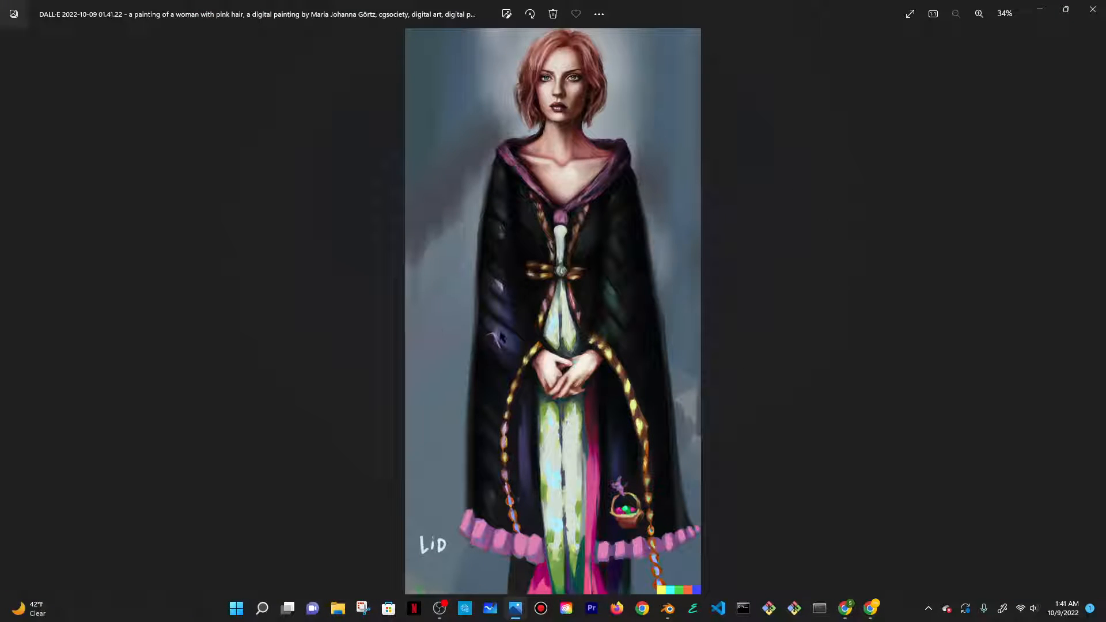
pyautogui.click(1093, 9)
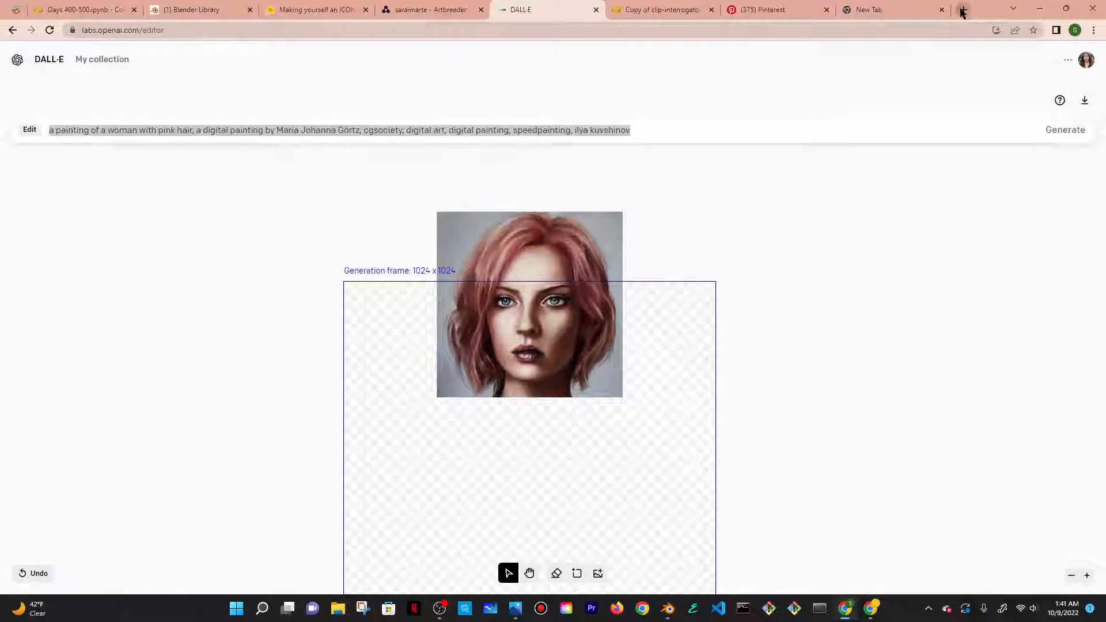
# Switch to the other browser window and open the remove.bg upload page in a new tab
pyautogui.click(963, 12)
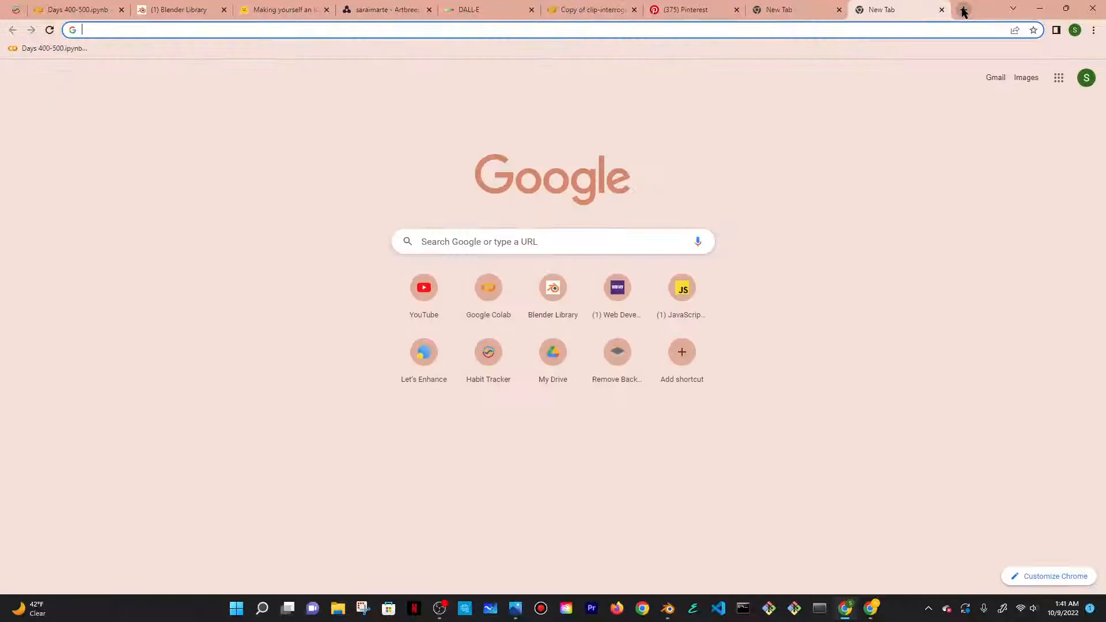
pyautogui.write('bg')
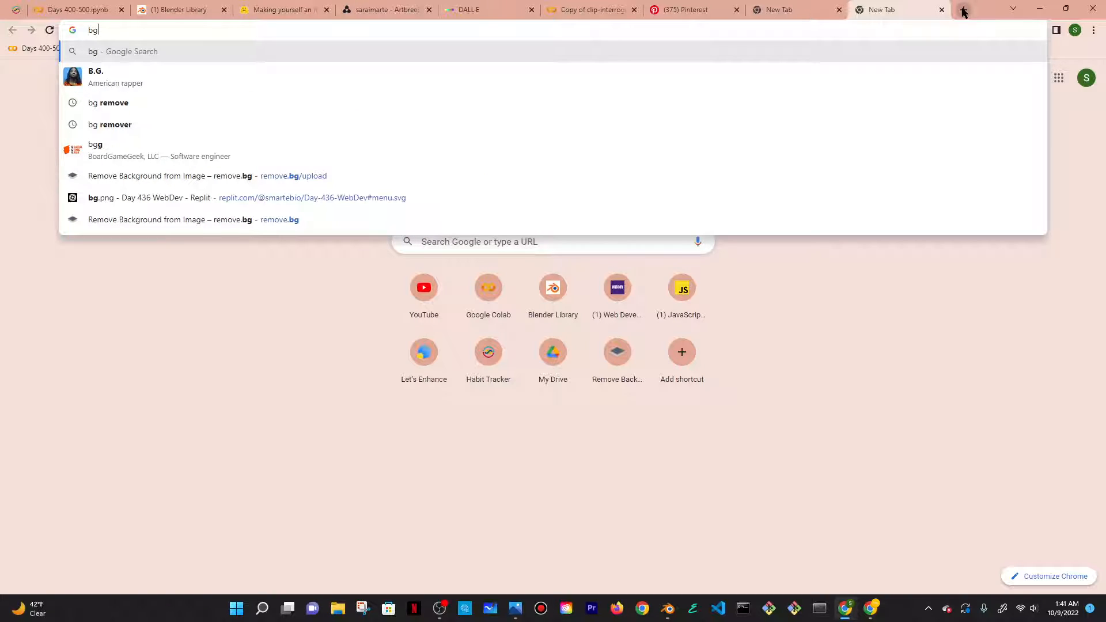
pyautogui.click(311, 176)
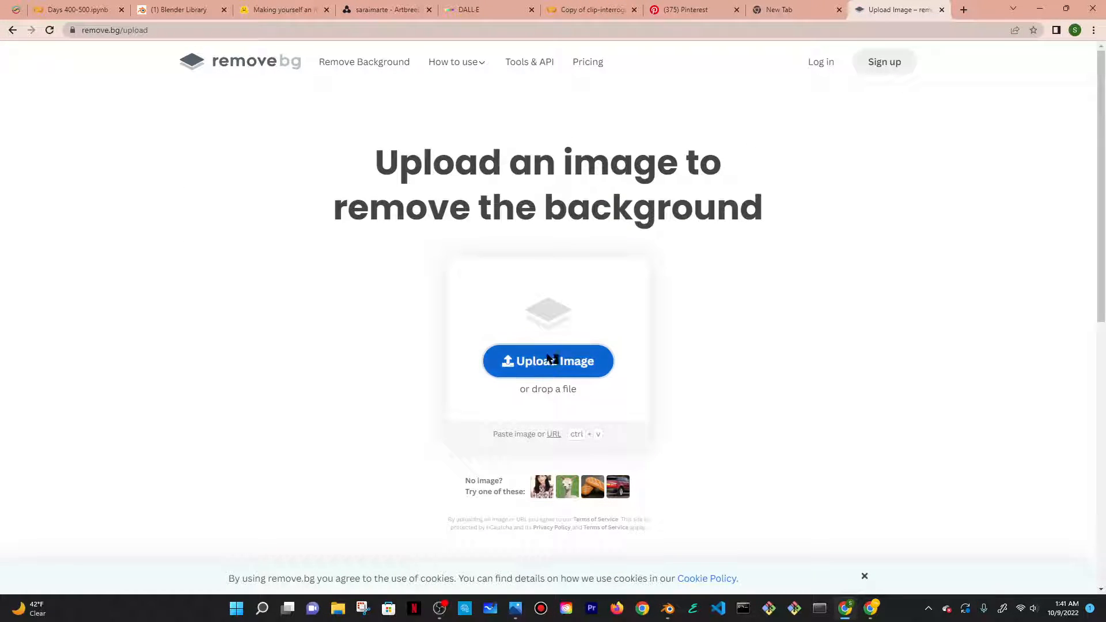
# Upload the newly downloaded DALL-E painting from the Downloads folder for background removal
pyautogui.click(549, 356)
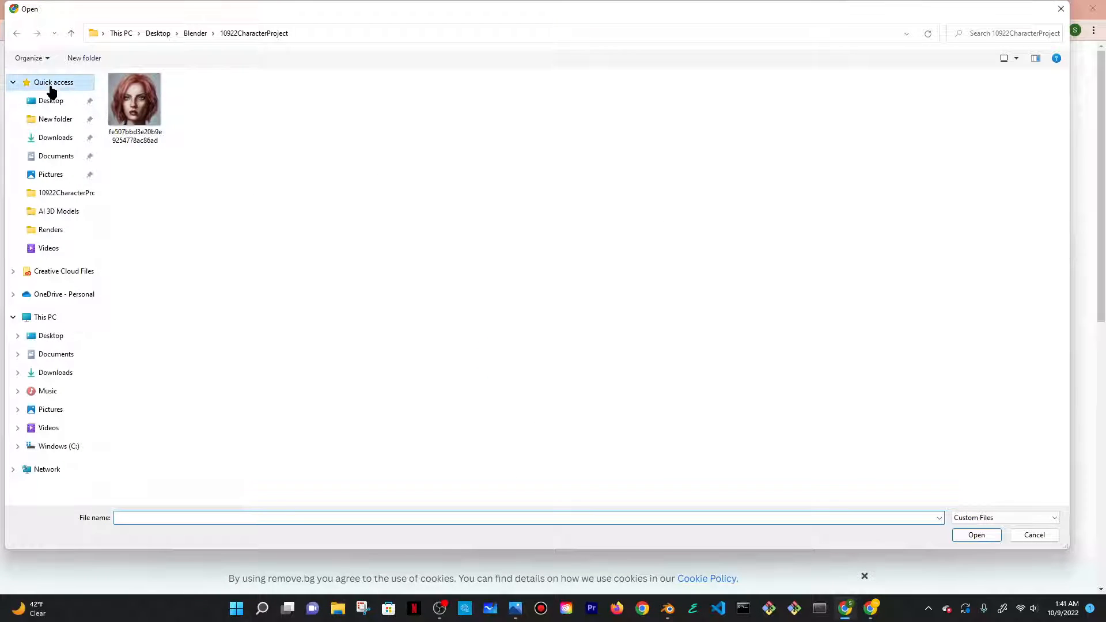
pyautogui.click(51, 82)
pyautogui.scroll(-4, 113, 153)
pyautogui.click(54, 101)
pyautogui.click(68, 138)
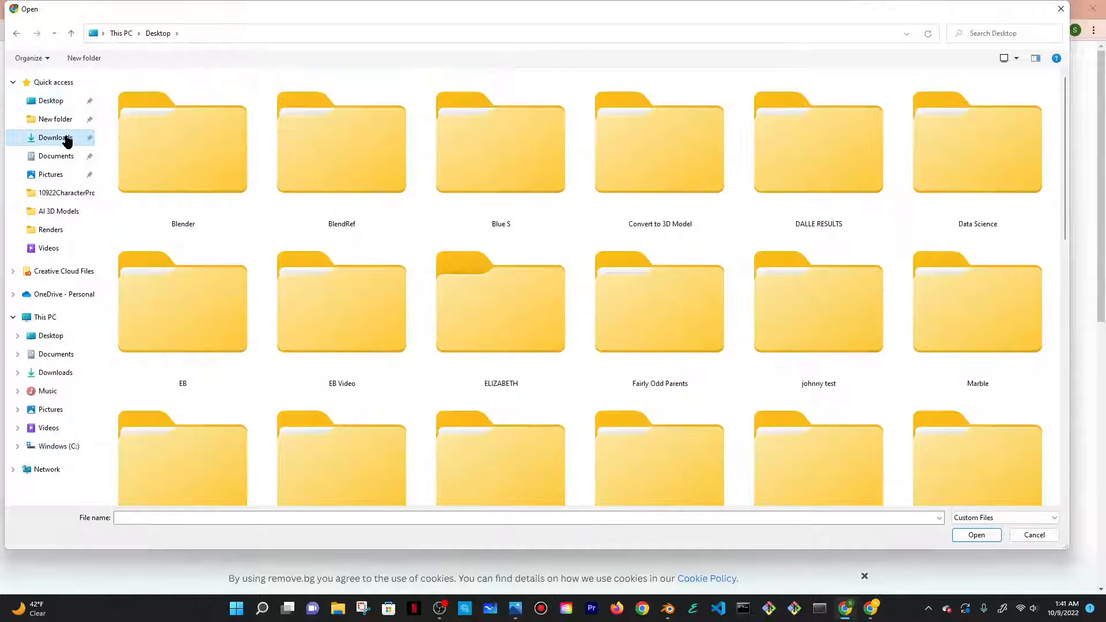
pyautogui.doubleClick(199, 209)
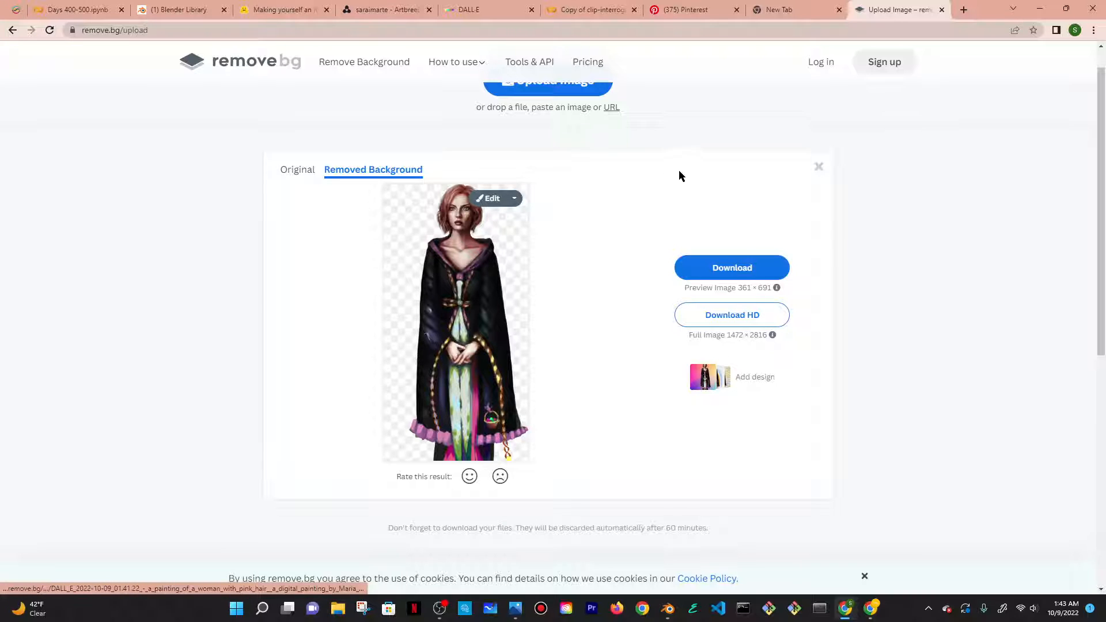
# Download the full 1472 × 2816 version of the background-removed figure and close the download dialog
pyautogui.click(751, 316)
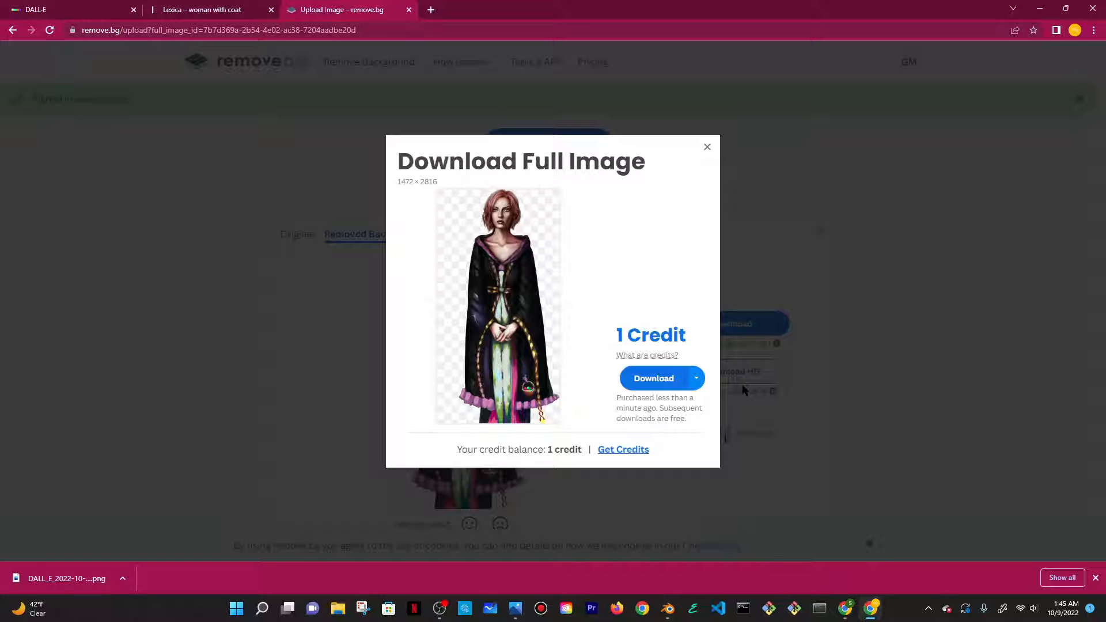
pyautogui.click(707, 147)
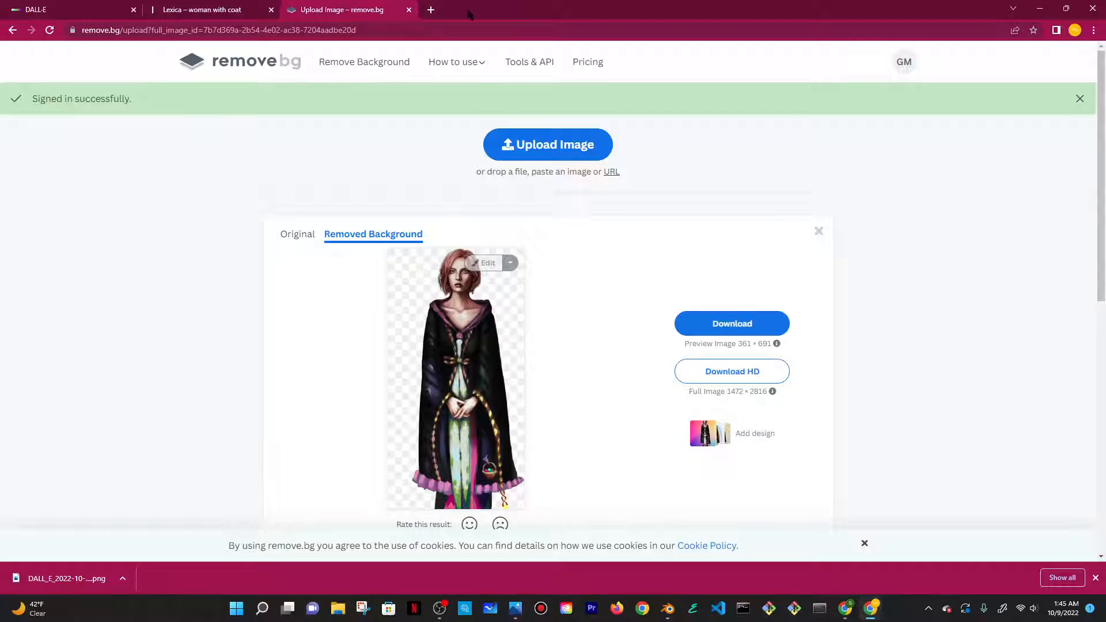
# Try to open rehance.io in a new tab
pyautogui.click(432, 10)
pyautogui.write('reh')
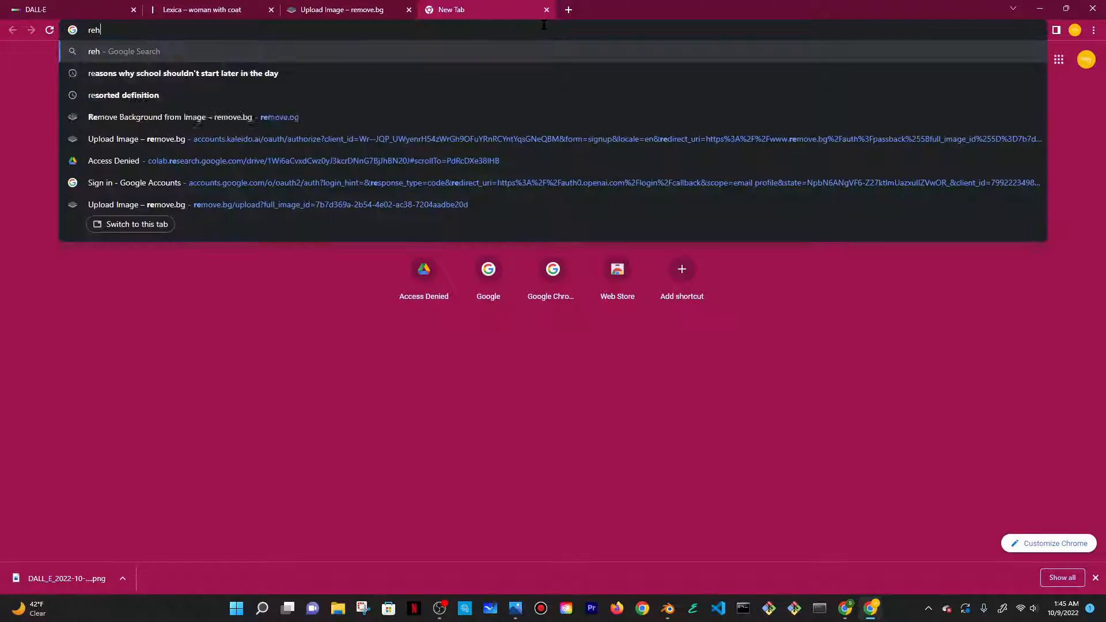
pyautogui.write('ance')
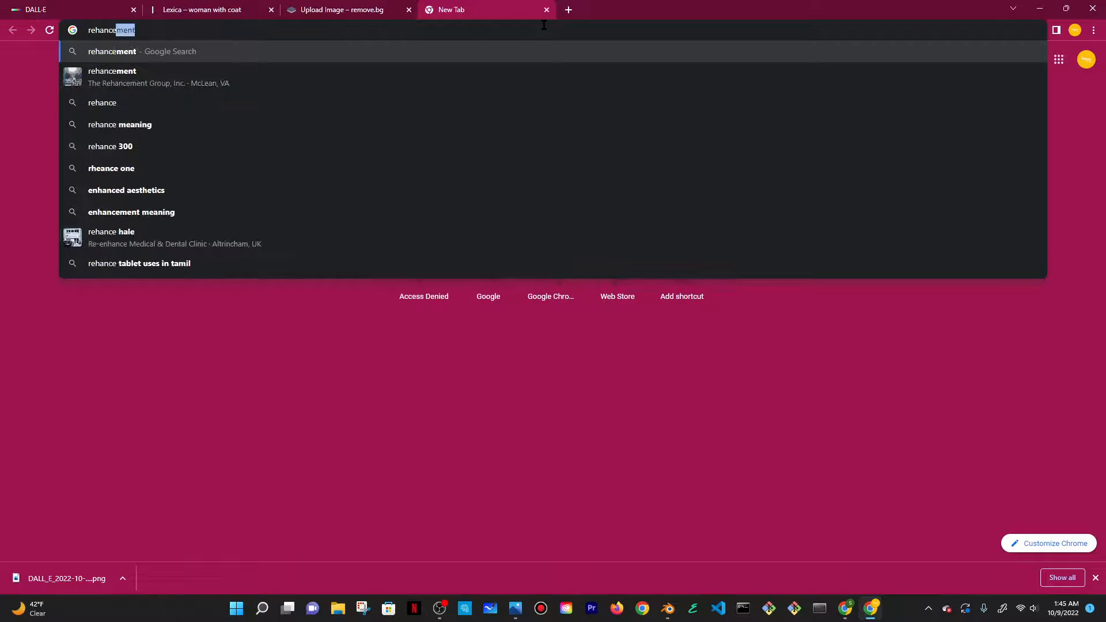
pyautogui.write('.io')
pyautogui.press('Return')
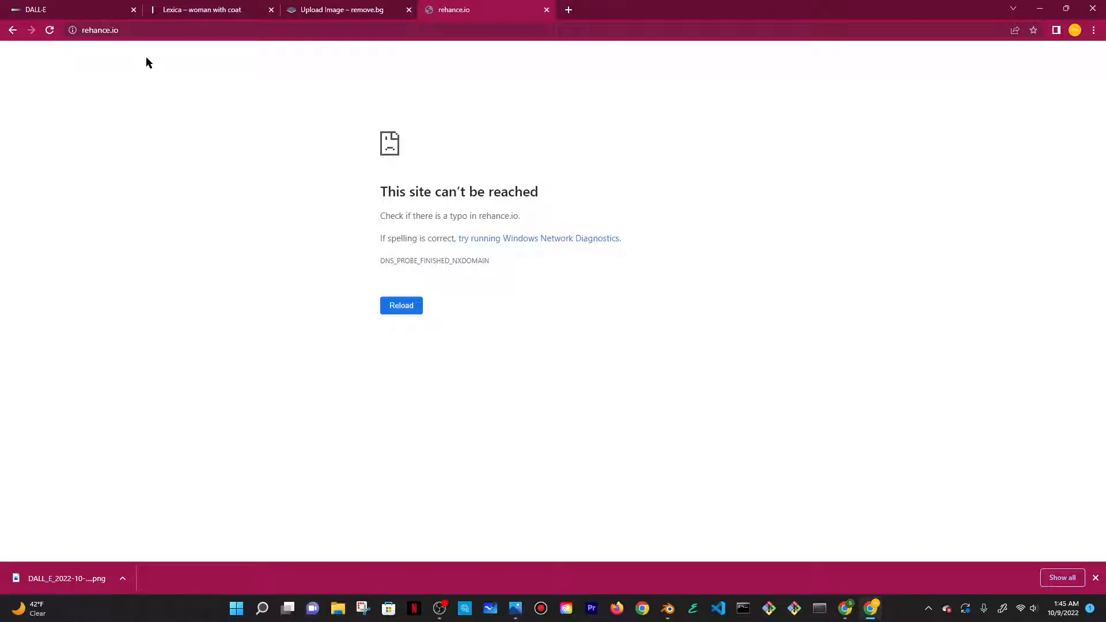
pyautogui.click(138, 30)
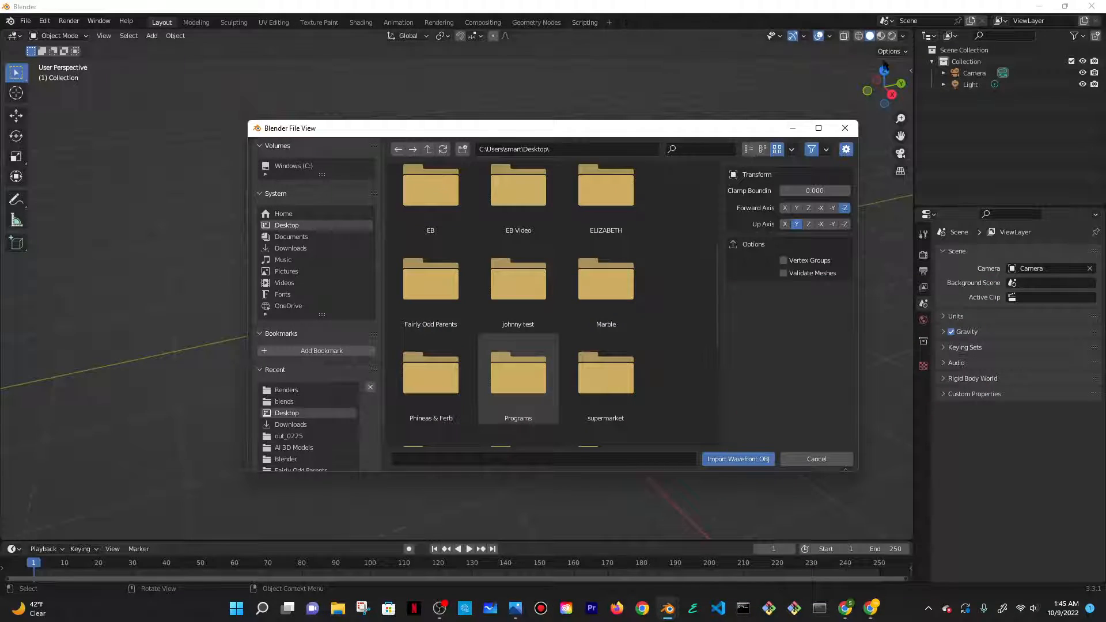
# Minimize Blender, return to the other browser window, and search the web for "rehance image" in a new tab
pyautogui.click(1037, 7)
pyautogui.click(844, 610)
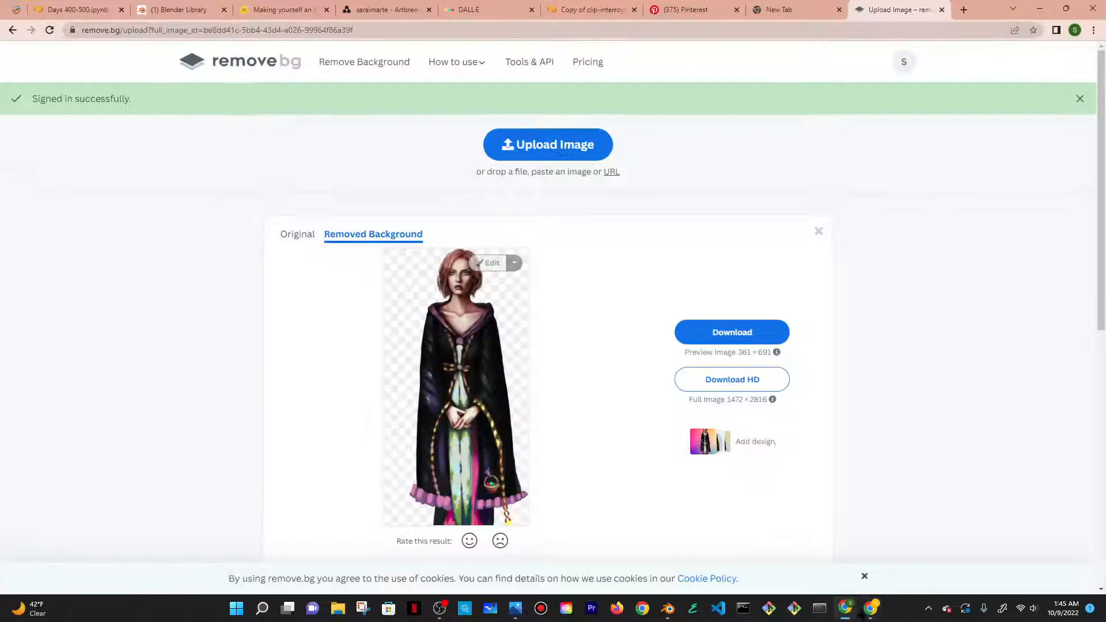
pyautogui.click(963, 10)
pyautogui.write('re')
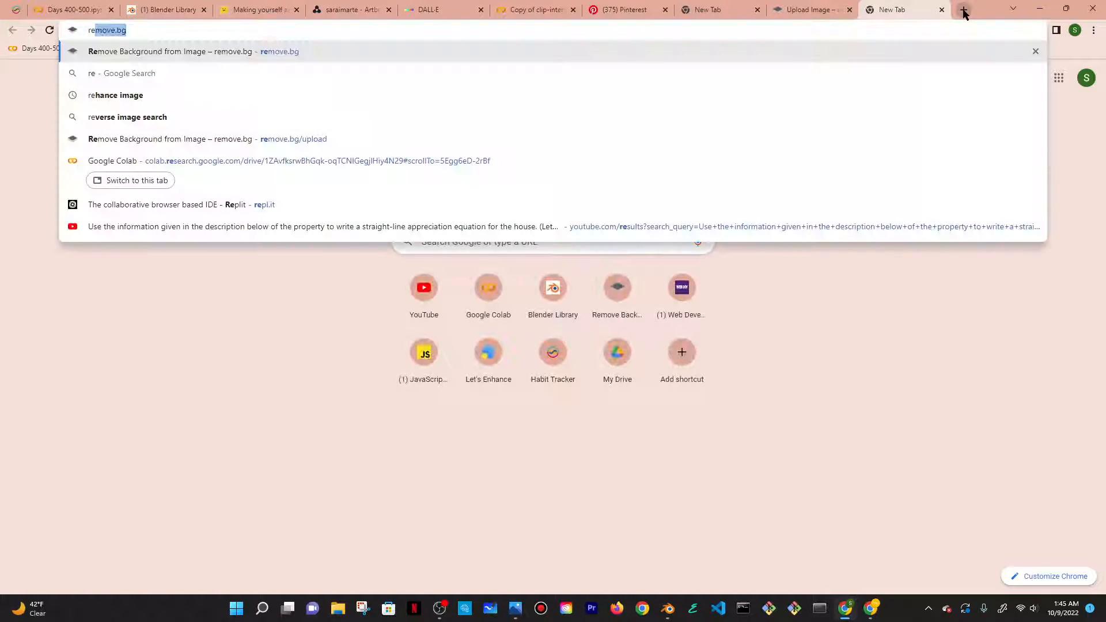
pyautogui.write('h')
pyautogui.press('Down')
pyautogui.press('Return')
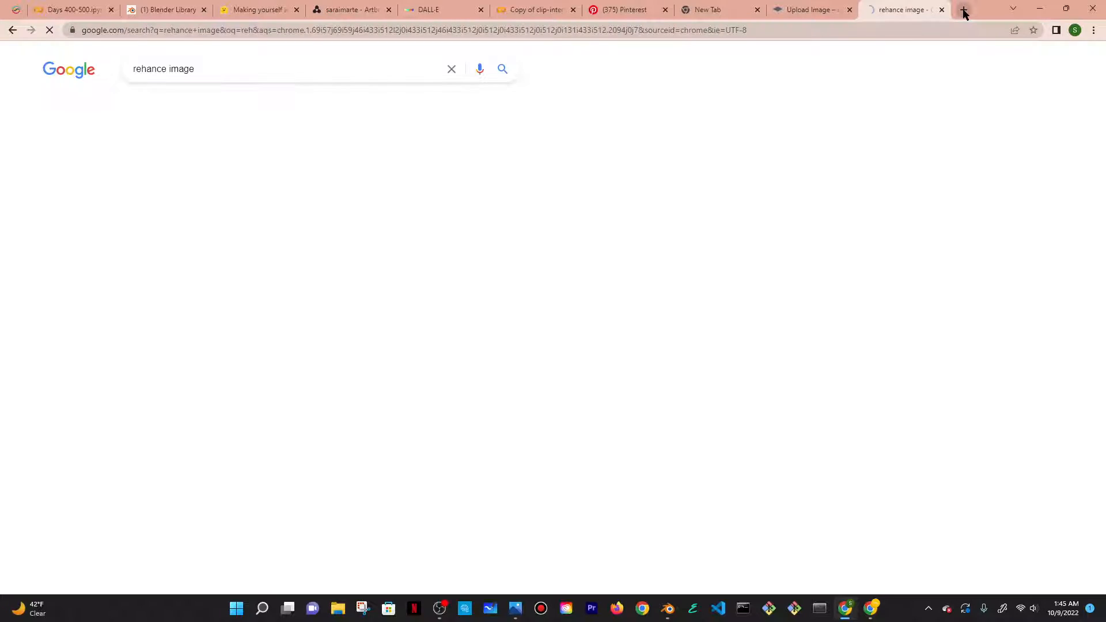
pyautogui.scroll(-1, 248, 253)
pyautogui.scroll(1, 259, 49)
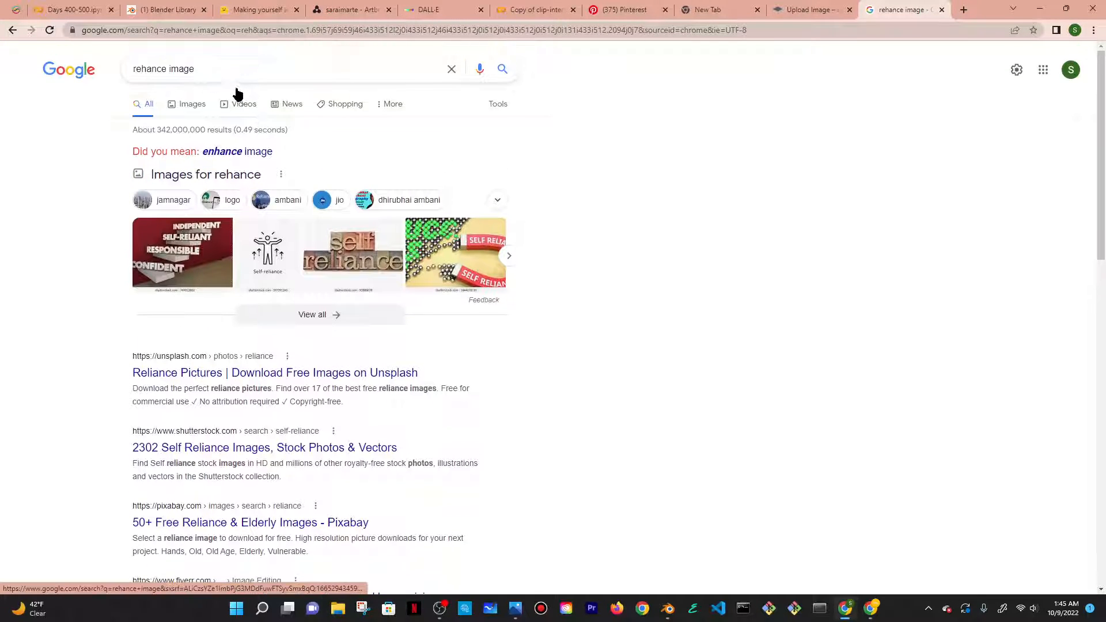
# Refine the web search to "rehance image io" and open the Let's Enhance website
pyautogui.click(237, 68)
pyautogui.write('in')
pyautogui.press('Return')
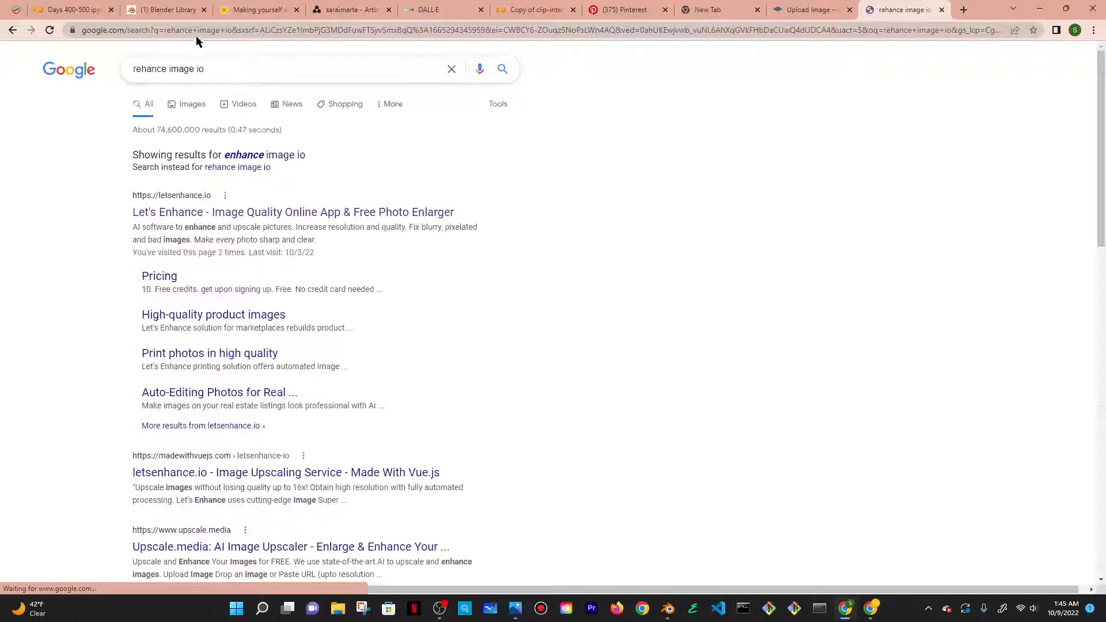
pyautogui.click(195, 222)
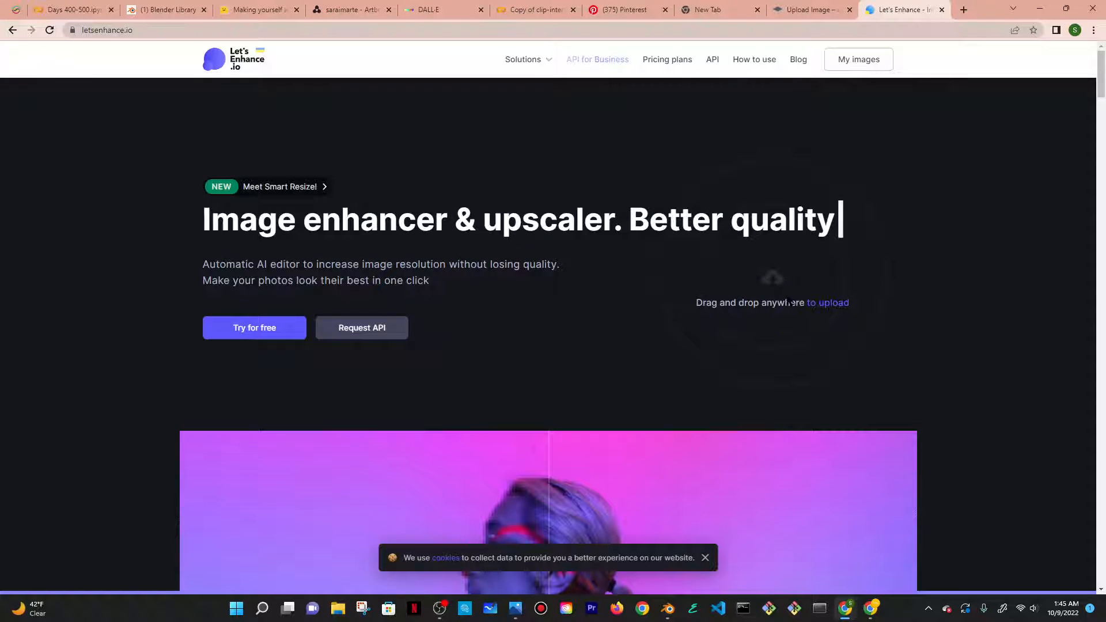
# Close the Let's Enhance, remove.bg and empty tabs, returning to the Pinterest face pin
pyautogui.click(942, 9)
pyautogui.click(942, 9)
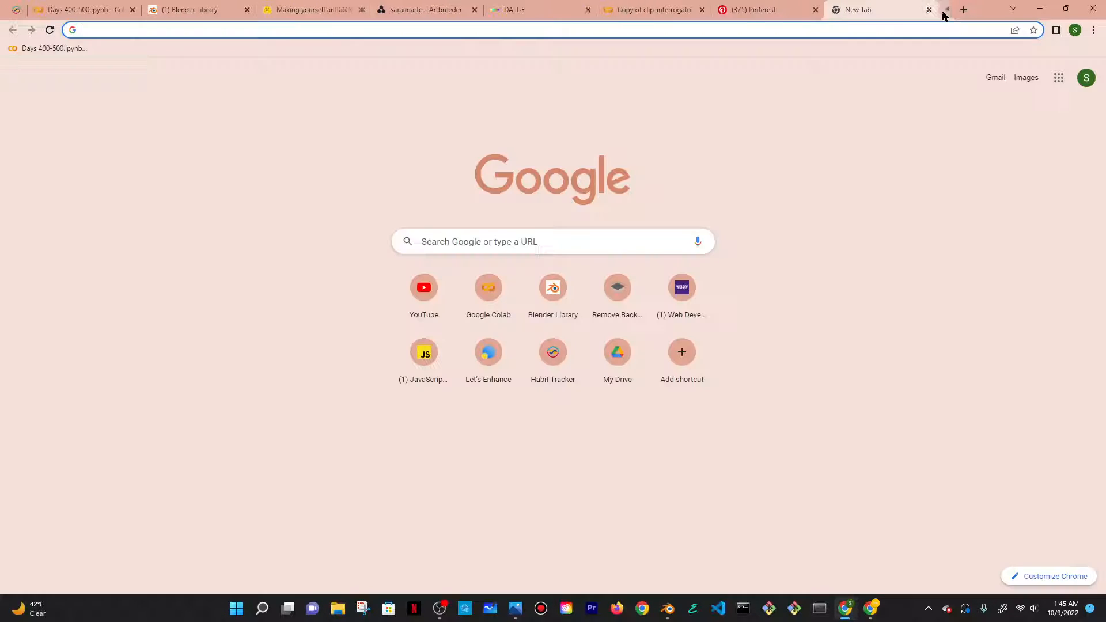
pyautogui.click(942, 10)
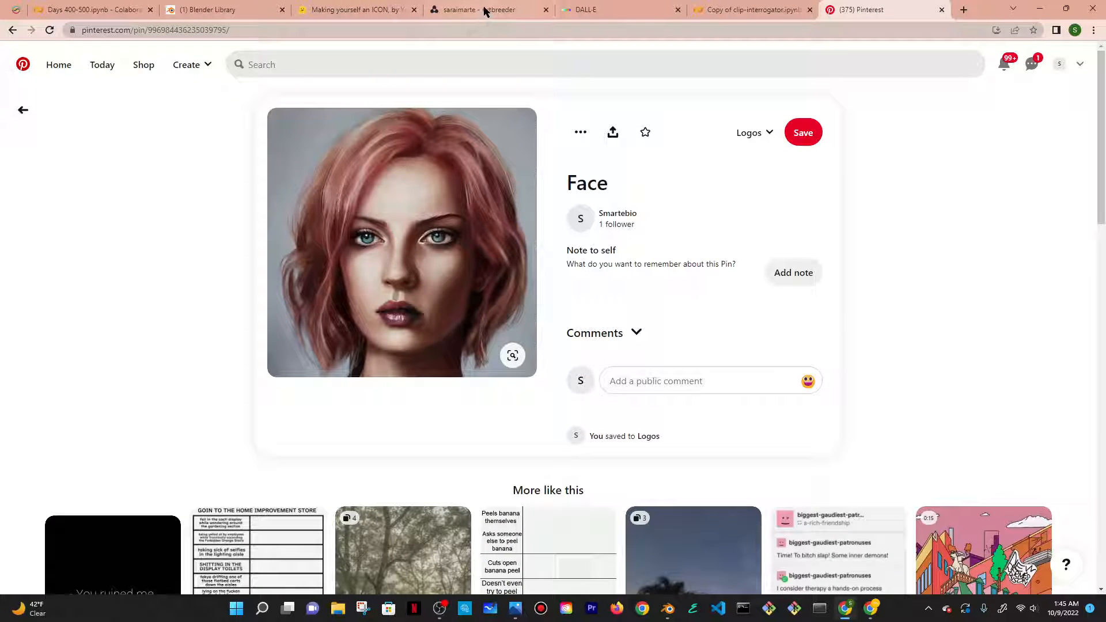
# Switch to the ICON Clothed Human Digitization page and submit the reconstruction request
pyautogui.click(340, 9)
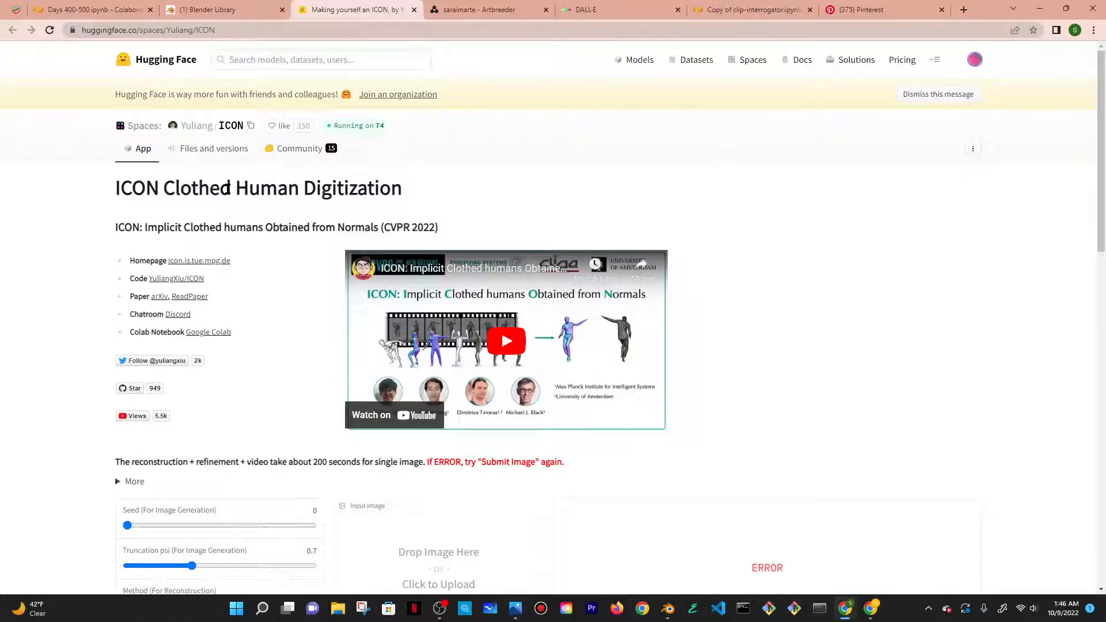
pyautogui.scroll(-1, 291, 202)
pyautogui.scroll(1, 291, 202)
pyautogui.scroll(-3, 300, 136)
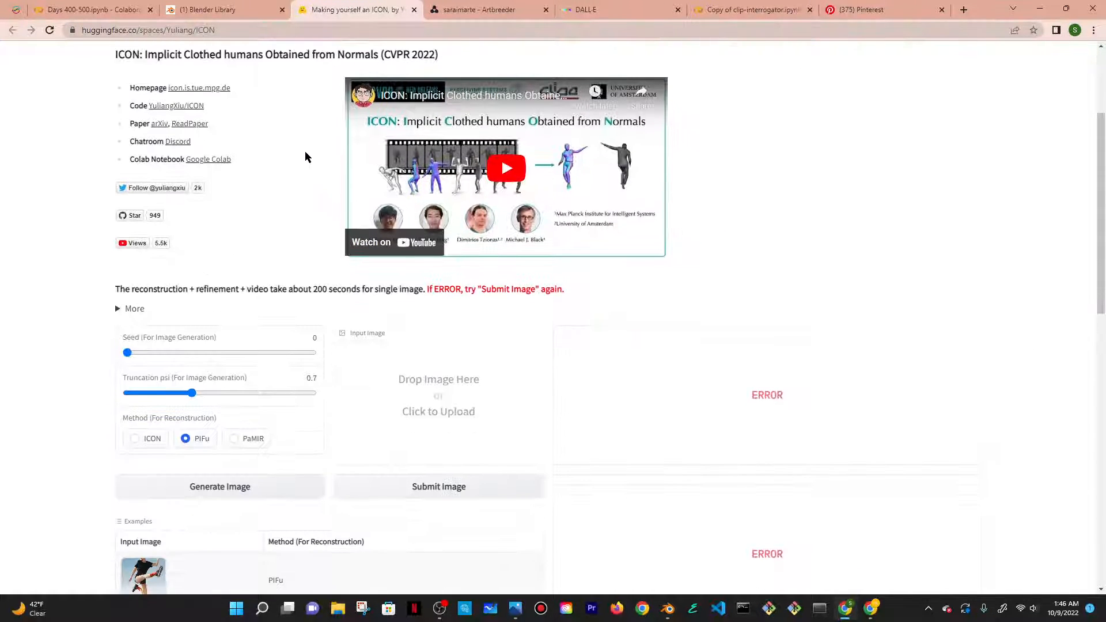
pyautogui.scroll(-1, 403, 288)
pyautogui.scroll(1, 461, 404)
pyautogui.click(439, 495)
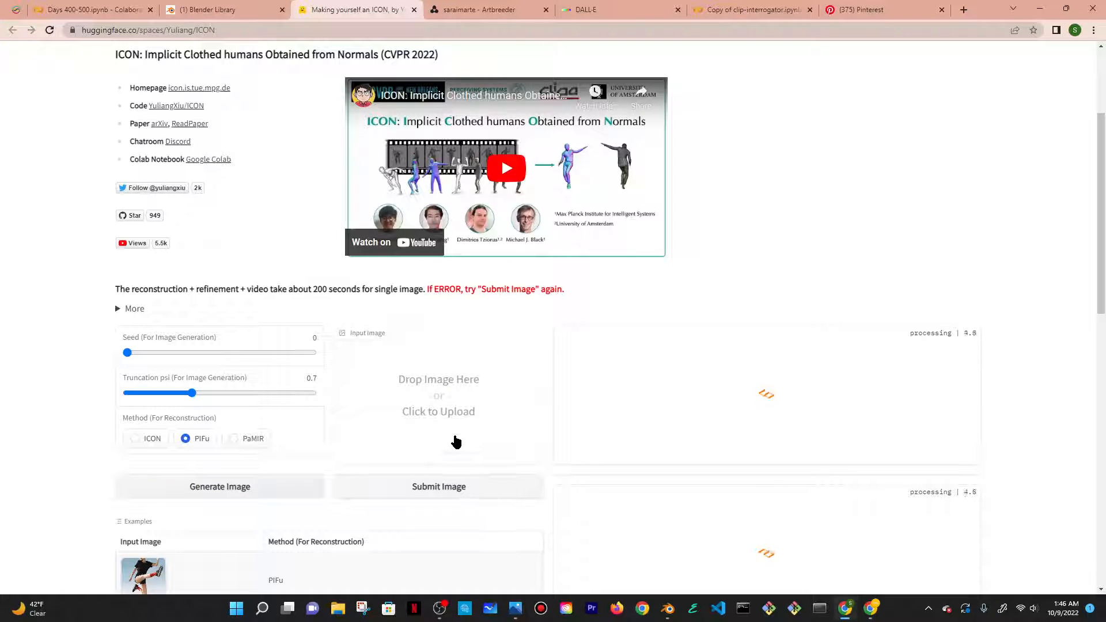
# Upload the background-removed DALL-E figure from Downloads as the input image and select the ICON reconstruction method
pyautogui.click(497, 467)
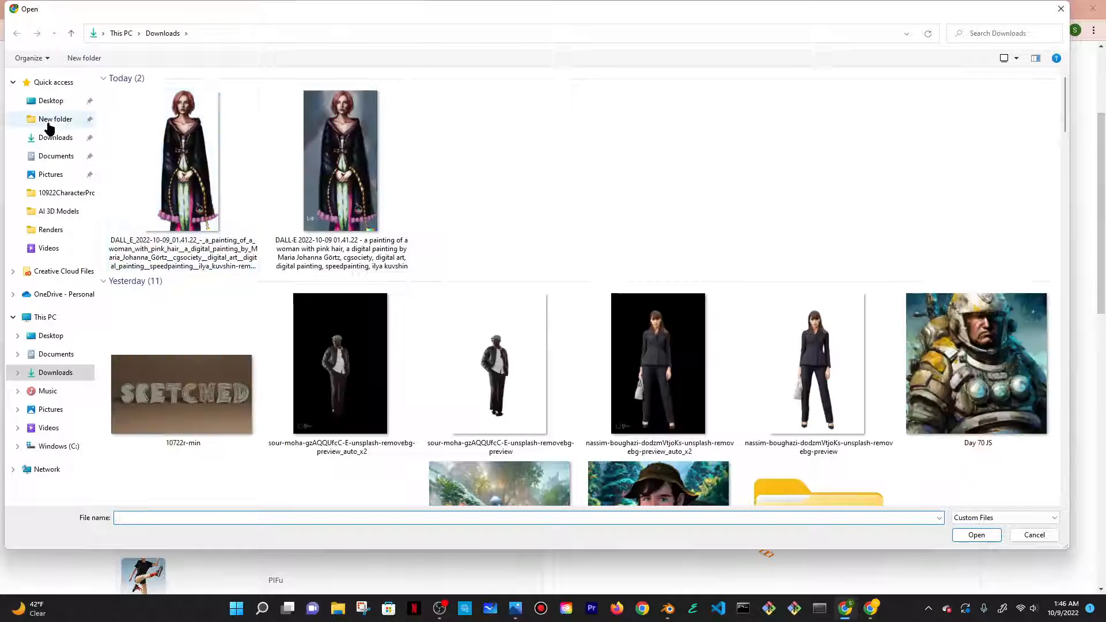
pyautogui.click(40, 138)
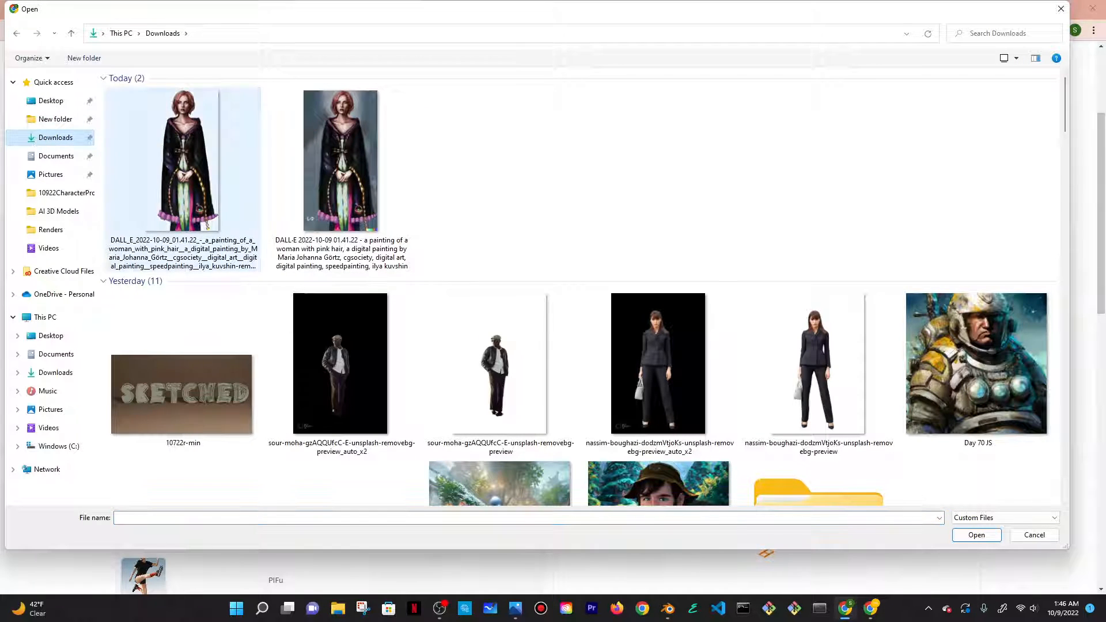
pyautogui.doubleClick(194, 214)
pyautogui.scroll(-2, 193, 215)
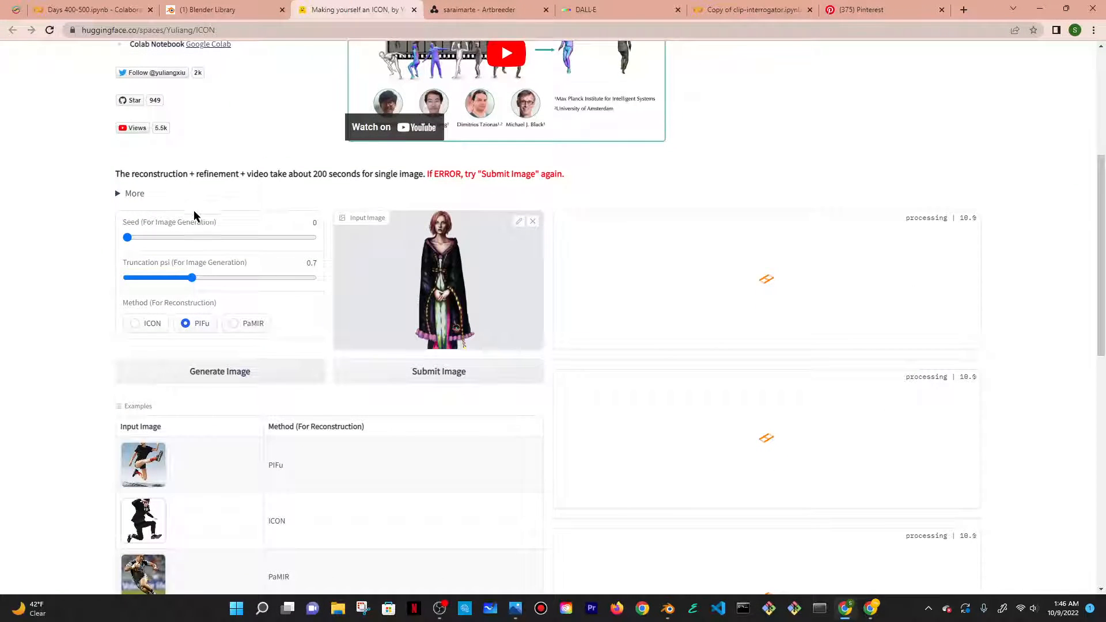
pyautogui.click(135, 324)
pyautogui.scroll(-1, 681, 353)
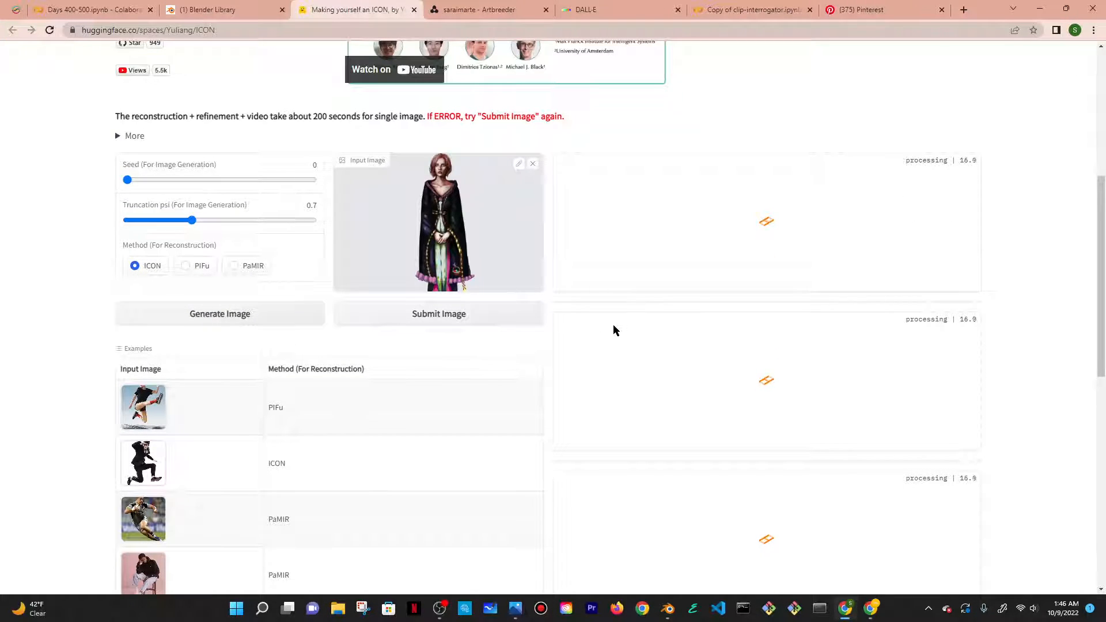
pyautogui.scroll(1, 614, 326)
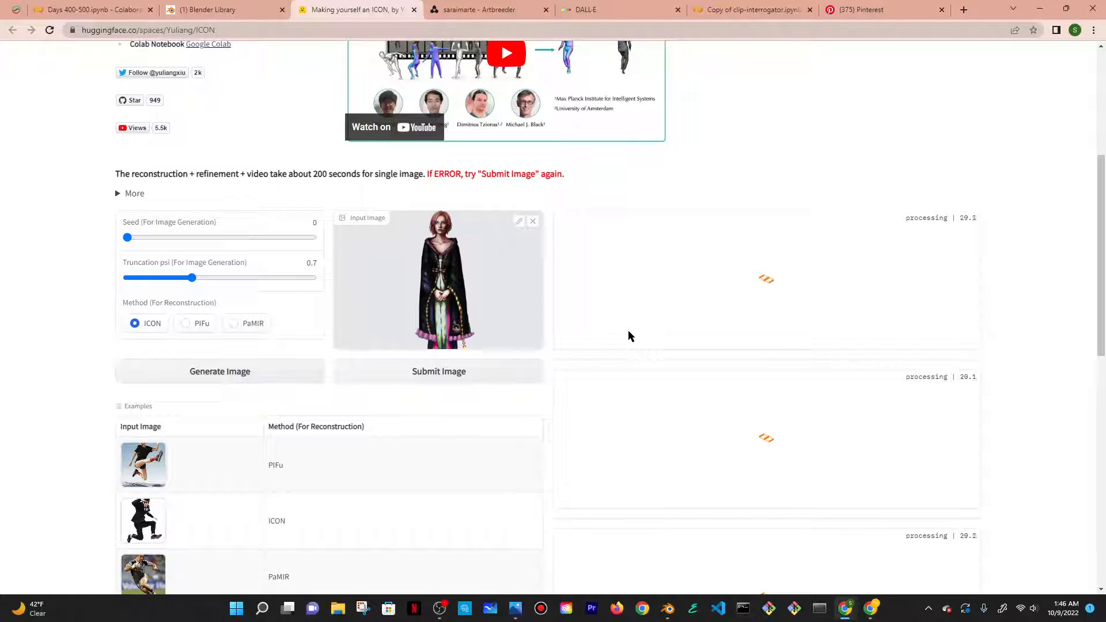
pyautogui.scroll(-5, 628, 335)
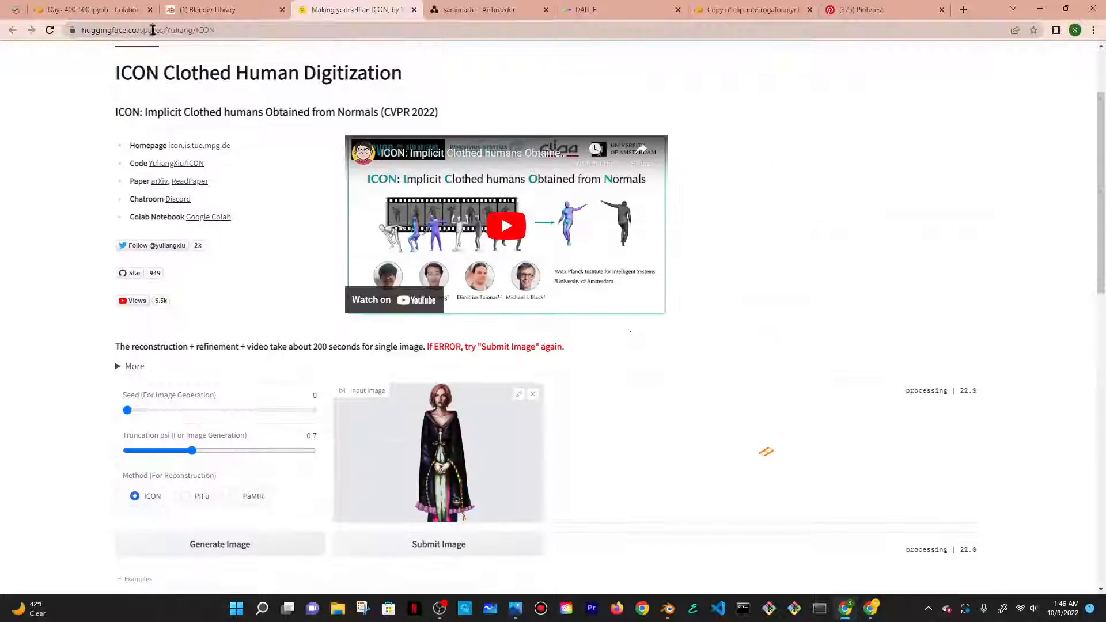
# Reload the ICON page, upload the background-removed figure again, and submit it with the ICON reconstruction method
pyautogui.click(153, 29)
pyautogui.press('Return')
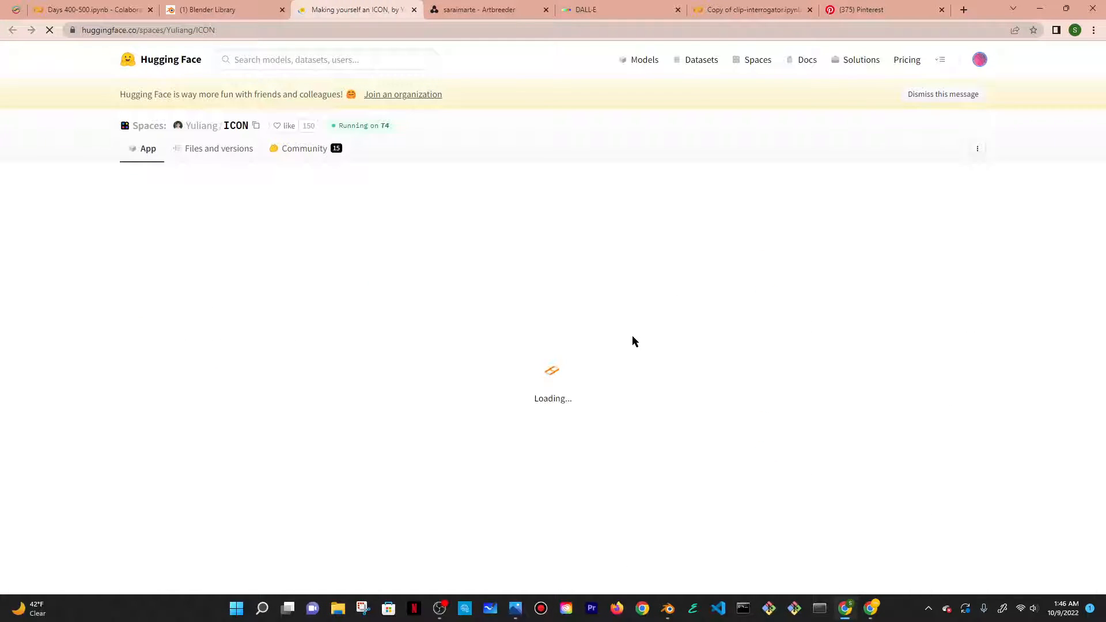
pyautogui.scroll(-4, 500, 265)
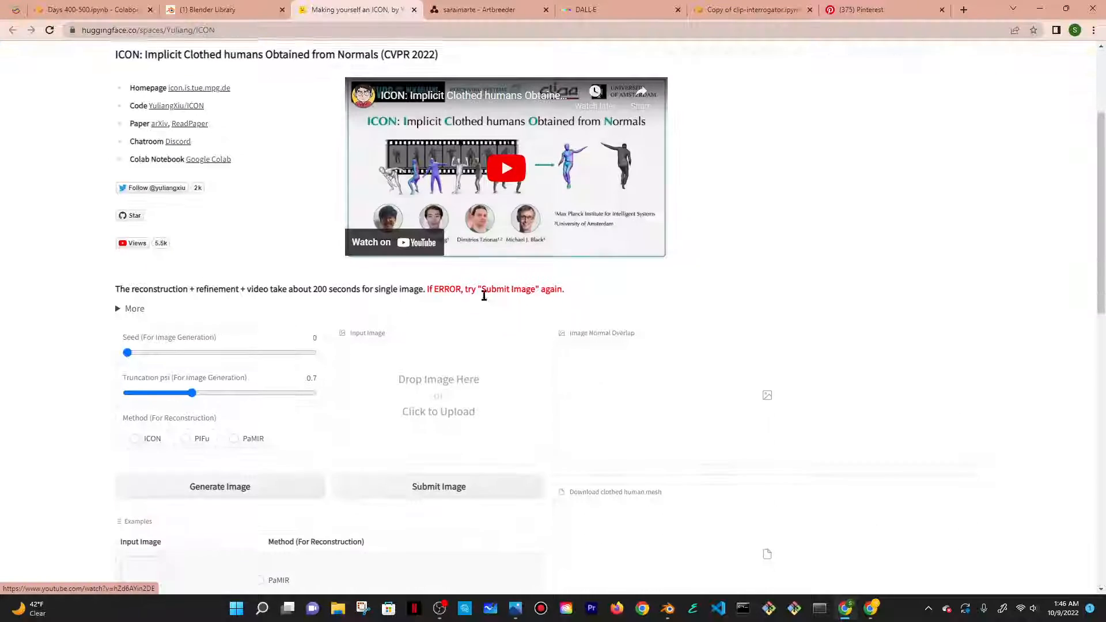
pyautogui.click(477, 351)
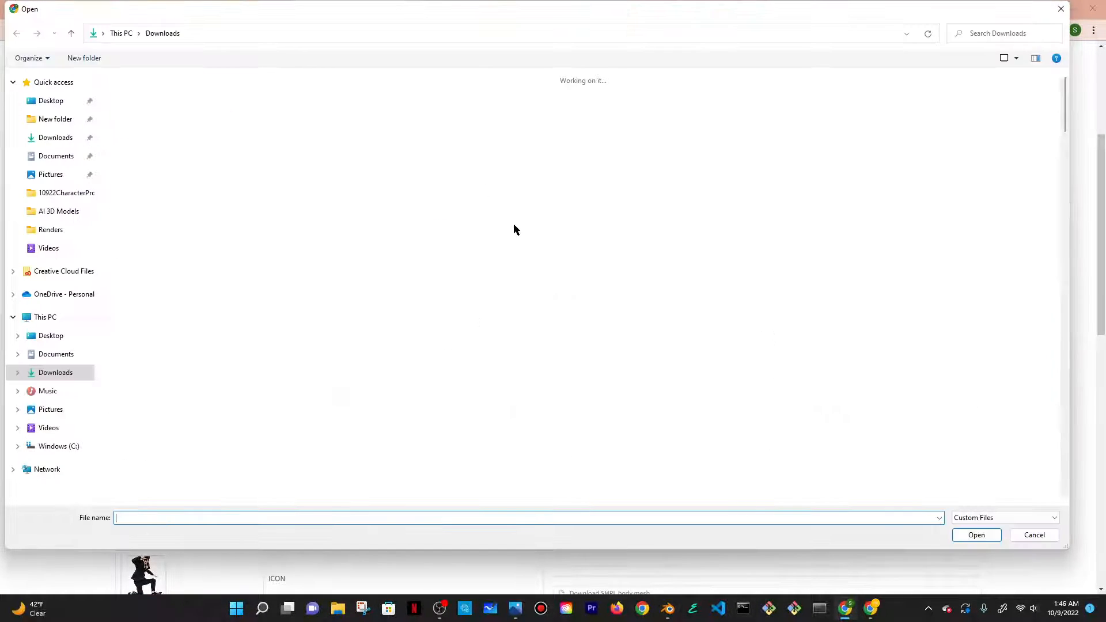
pyautogui.doubleClick(233, 126)
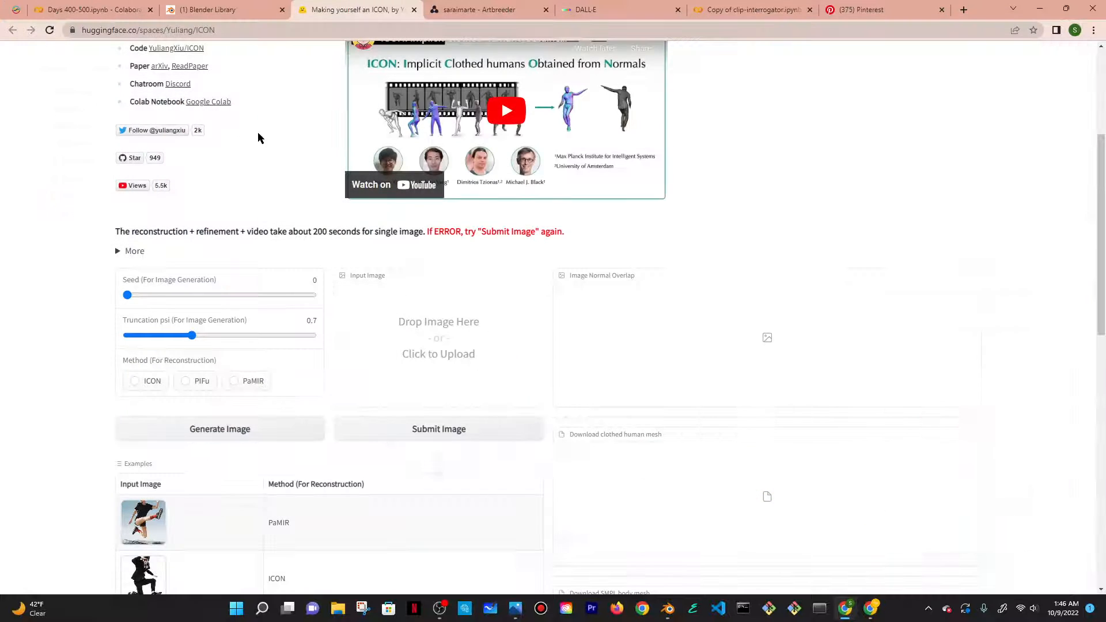
pyautogui.click(138, 382)
pyautogui.click(443, 431)
pyautogui.scroll(-1, 706, 219)
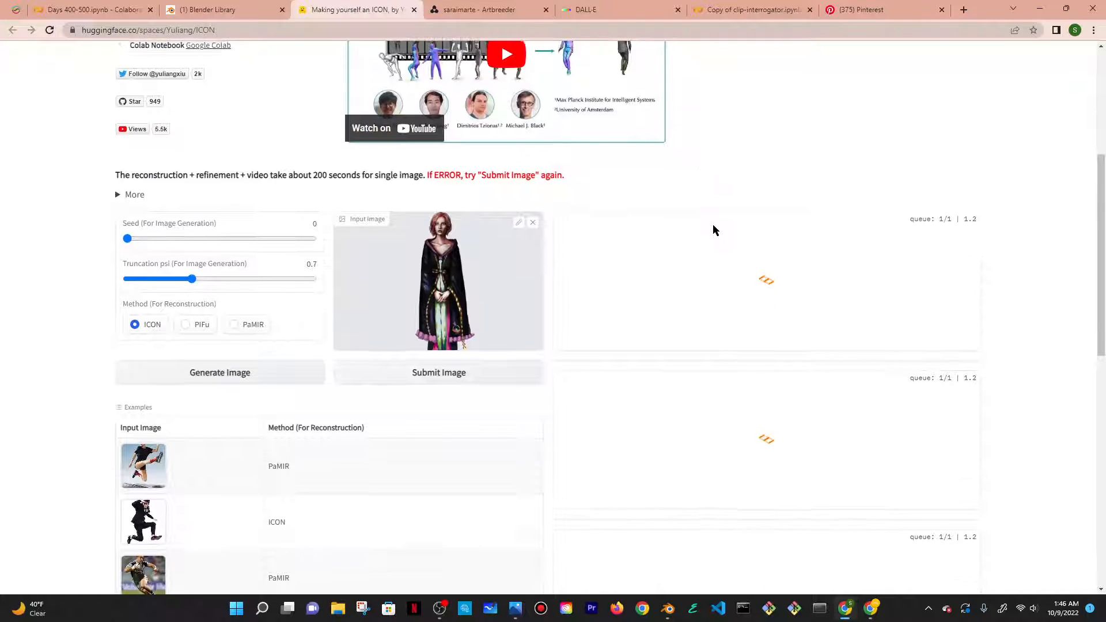
pyautogui.scroll(3, 713, 229)
pyautogui.scroll(-2, 600, 202)
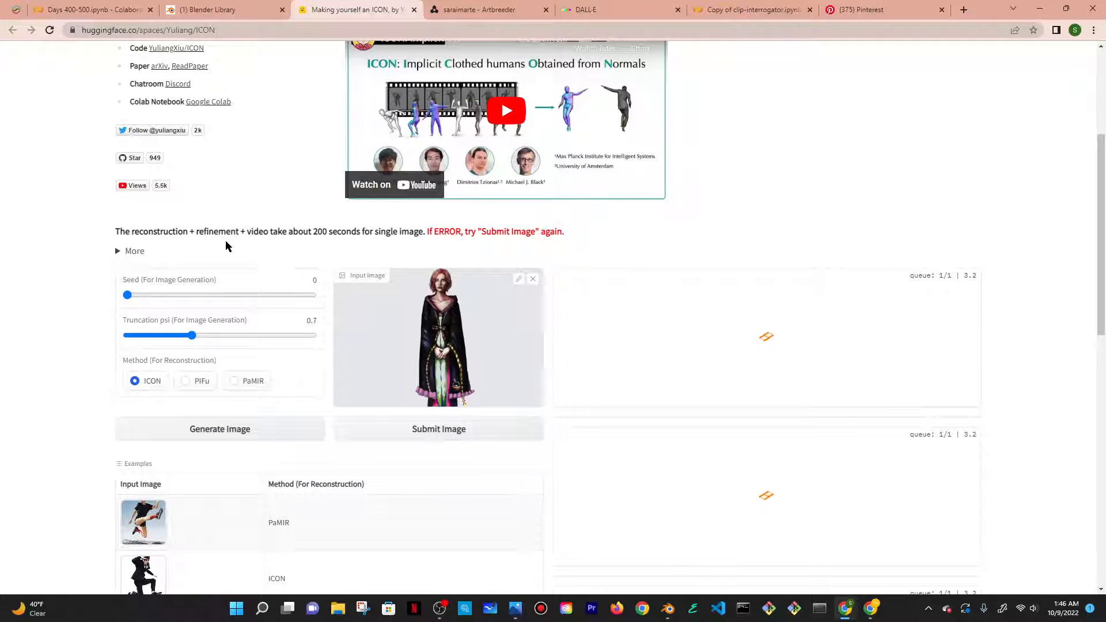
pyautogui.scroll(4, 226, 246)
pyautogui.scroll(-4, 224, 242)
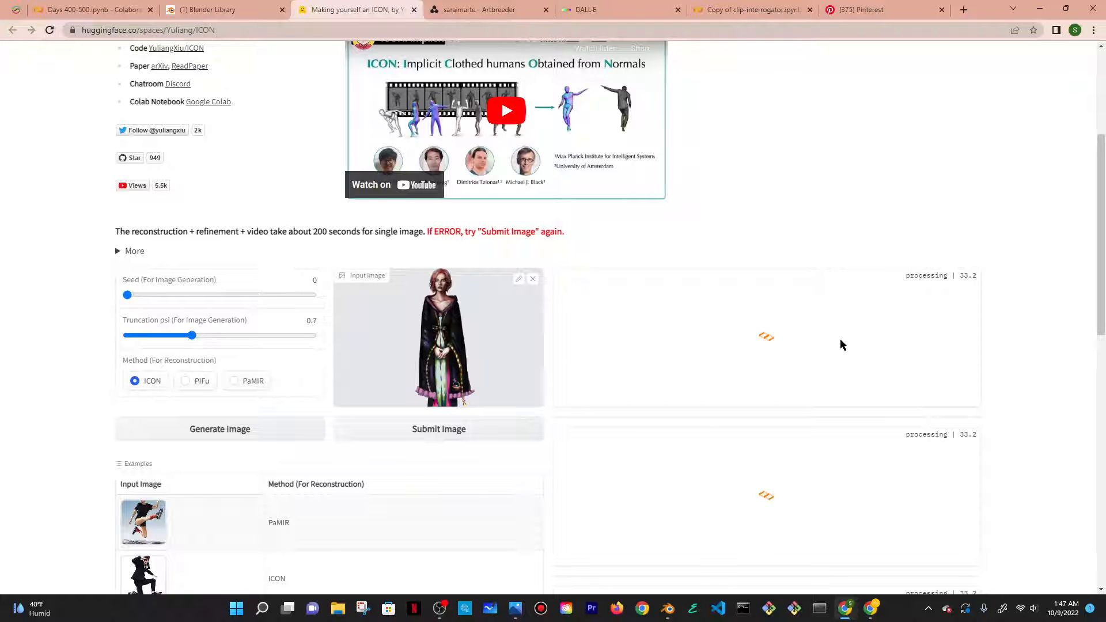
pyautogui.scroll(4, 841, 340)
pyautogui.scroll(-2, 844, 339)
pyautogui.scroll(1, 844, 339)
pyautogui.scroll(-6, 844, 340)
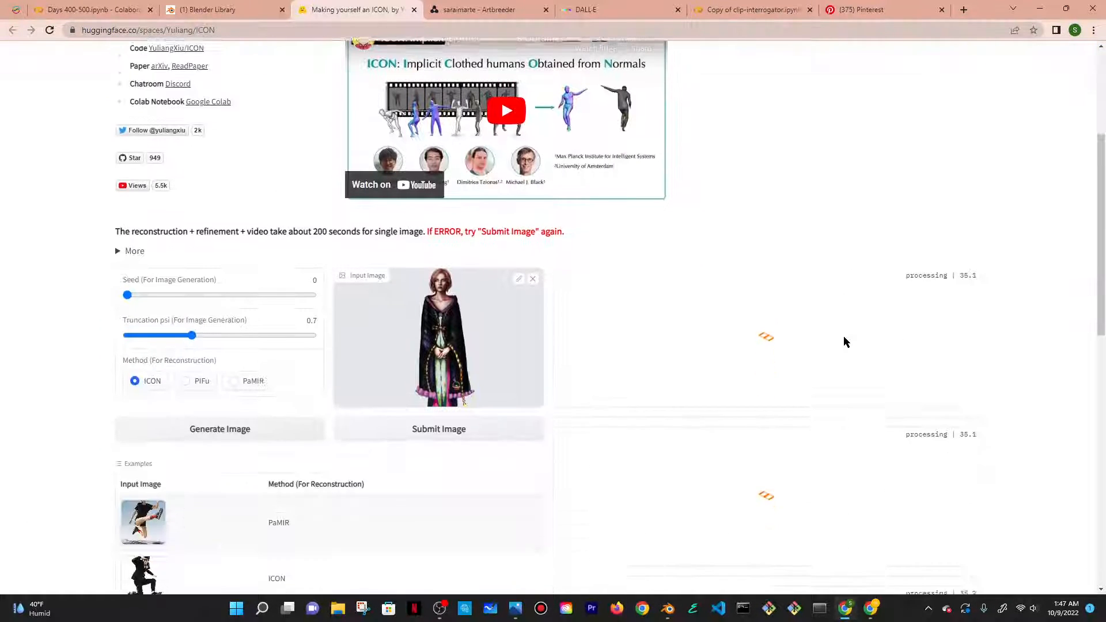
# Resubmit the cloaked figure image for reconstruction, following the page's advice for errors
pyautogui.scroll(2, 852, 337)
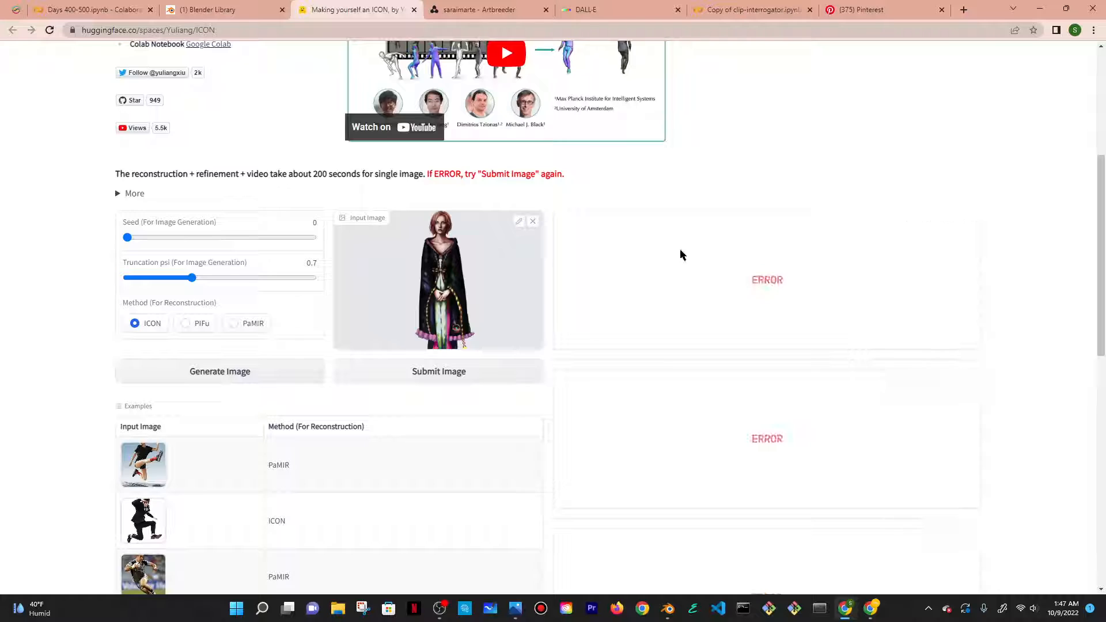
pyautogui.moveTo(430, 174); pyautogui.dragTo(540, 174)
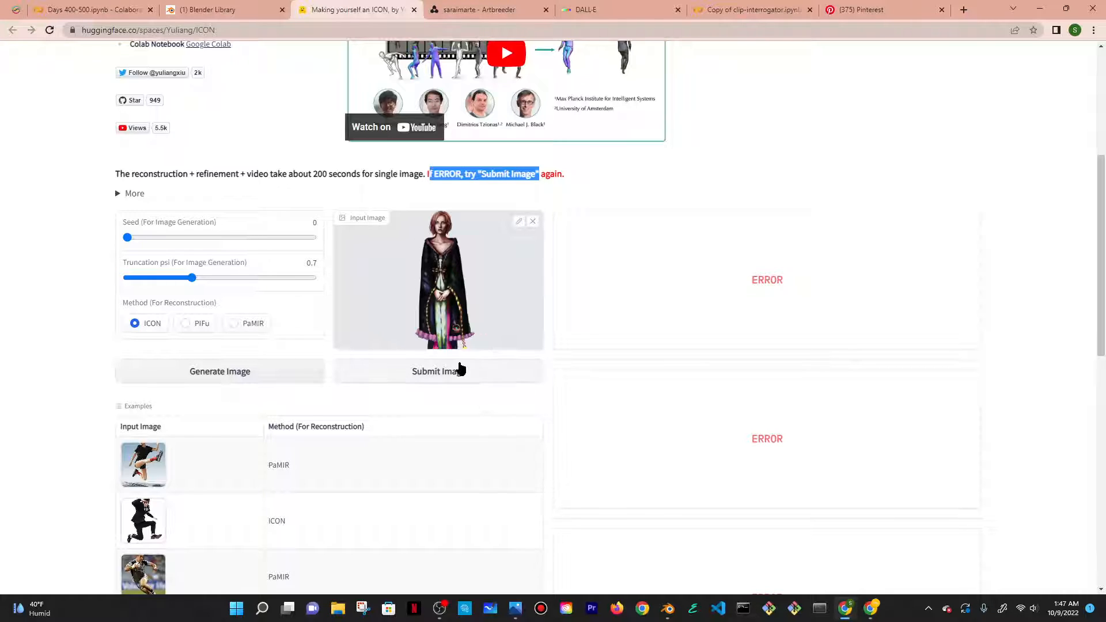
pyautogui.click(461, 370)
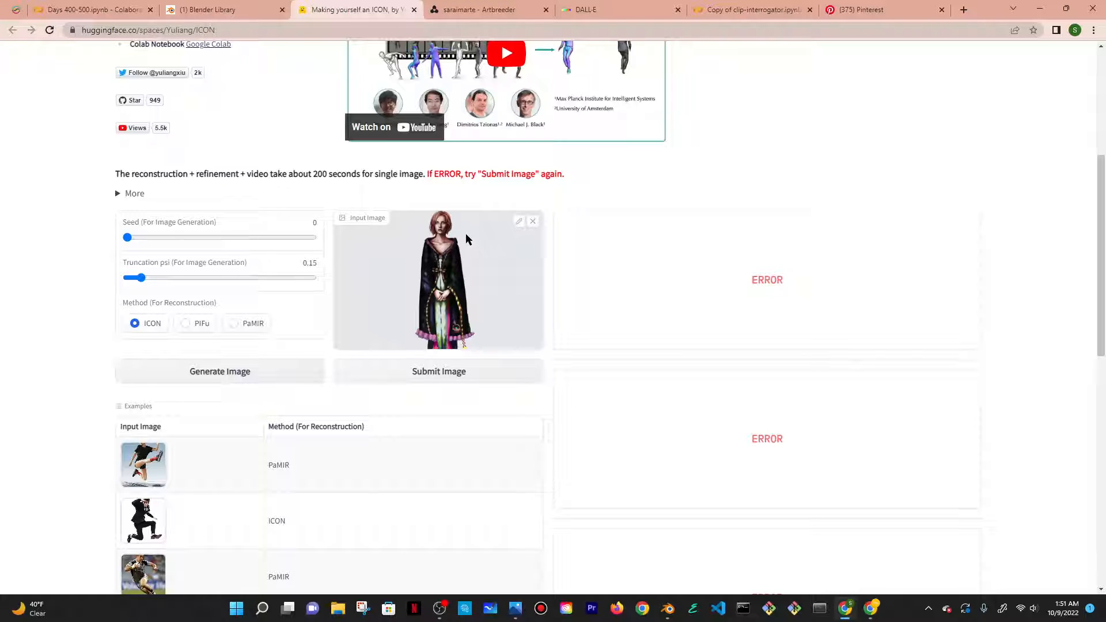
# Review the style terms "digital art, digital painting" in the DALL-E prompt and revisit the Artbreeder portrait
pyautogui.click(583, 7)
pyautogui.click(363, 130)
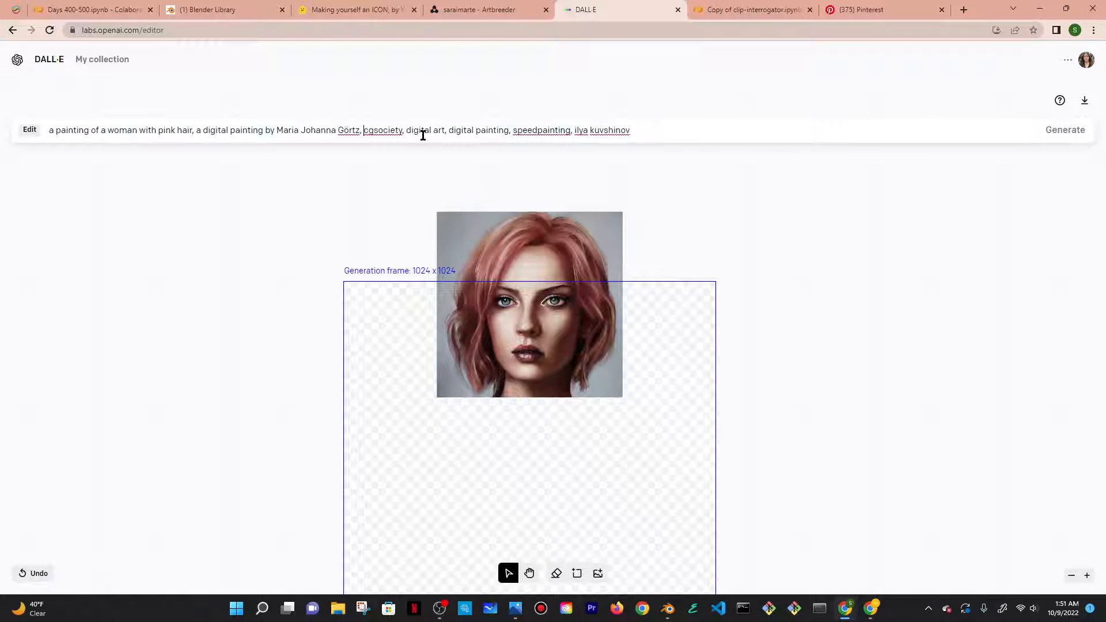
pyautogui.moveTo(406, 130)
pyautogui.mouseDown()
pyautogui.moveTo(511, 131)
pyautogui.moveTo(511, 142)
pyautogui.mouseUp()
pyautogui.click(501, 9)
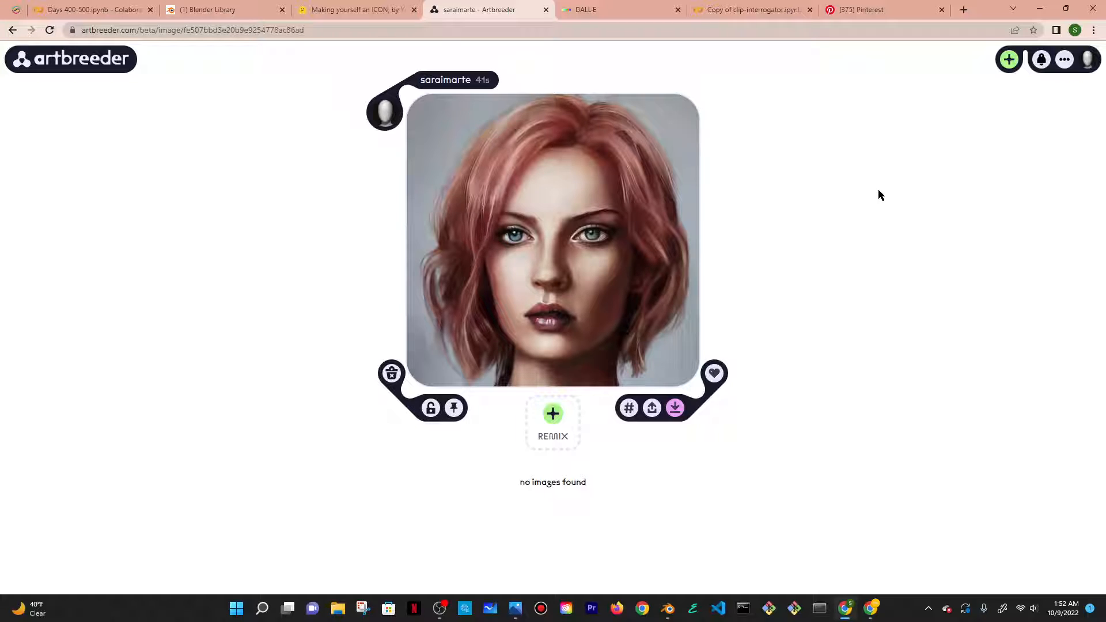
# Revisit the open DALL-E, clip-interrogator, Pinterest and Artbreeder pages, returning to the ICON page with the cloaked figure
pyautogui.click(567, 8)
pyautogui.click(719, 7)
pyautogui.click(375, 8)
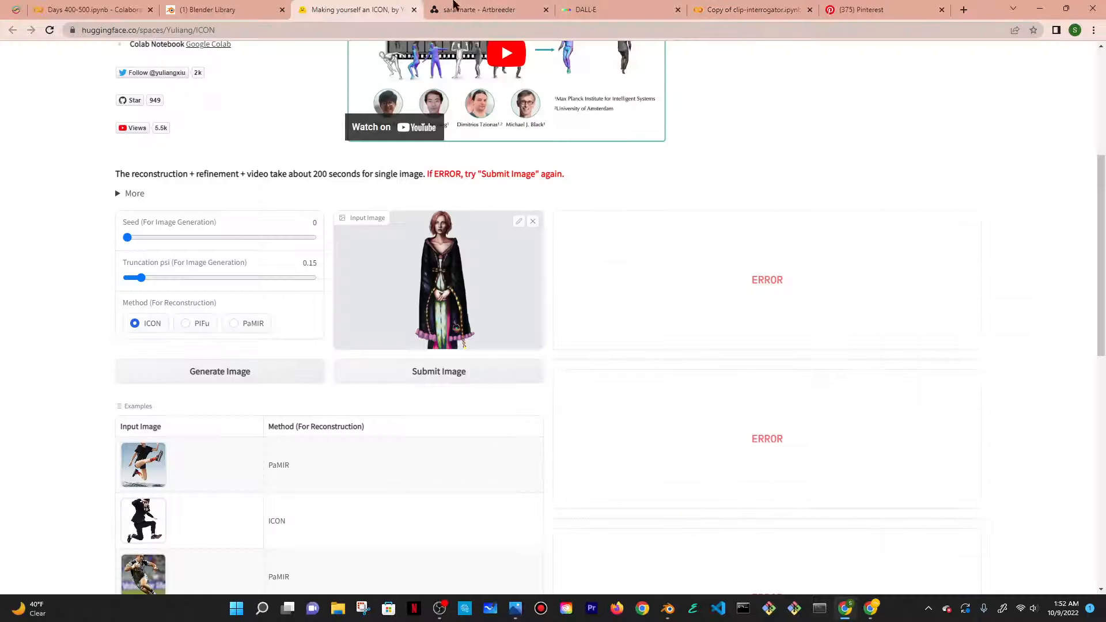
pyautogui.click(829, 7)
pyautogui.click(354, 9)
pyautogui.scroll(3, 382, 381)
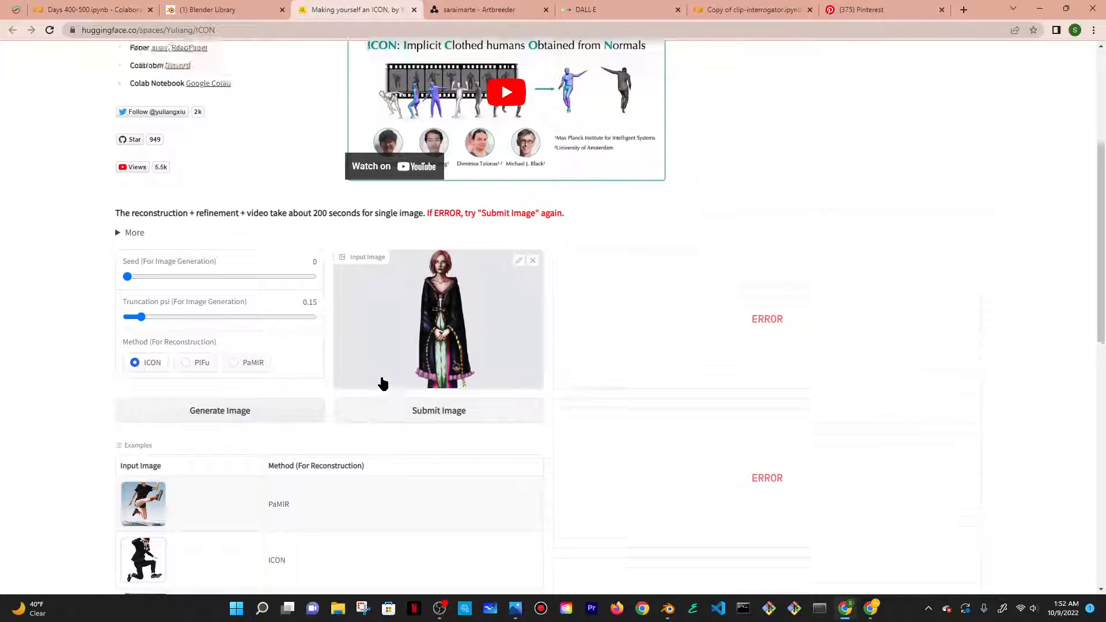
pyautogui.scroll(-3, 383, 382)
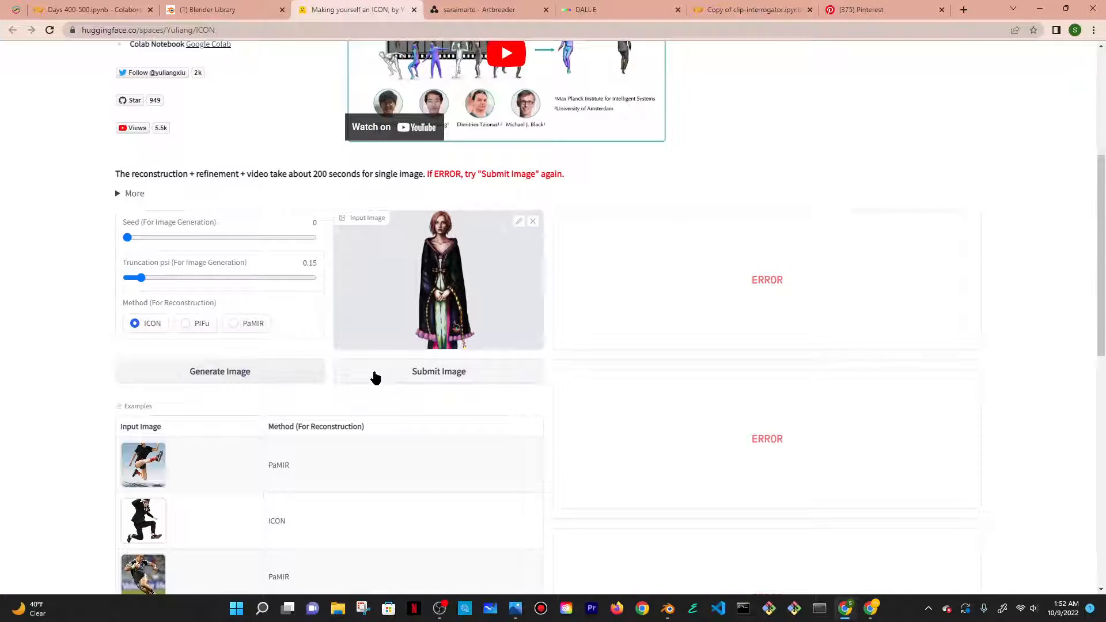
pyautogui.scroll(-1, 375, 374)
pyautogui.scroll(3, 373, 369)
pyautogui.scroll(-1, 413, 319)
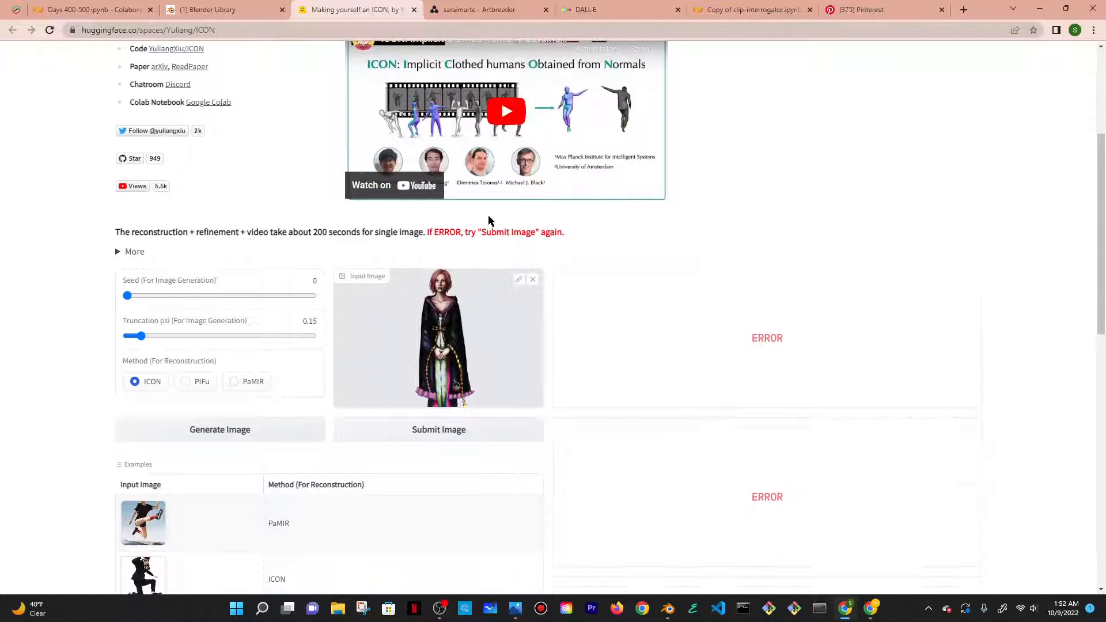
pyautogui.click(572, 8)
pyautogui.click(484, 10)
pyautogui.click(382, 8)
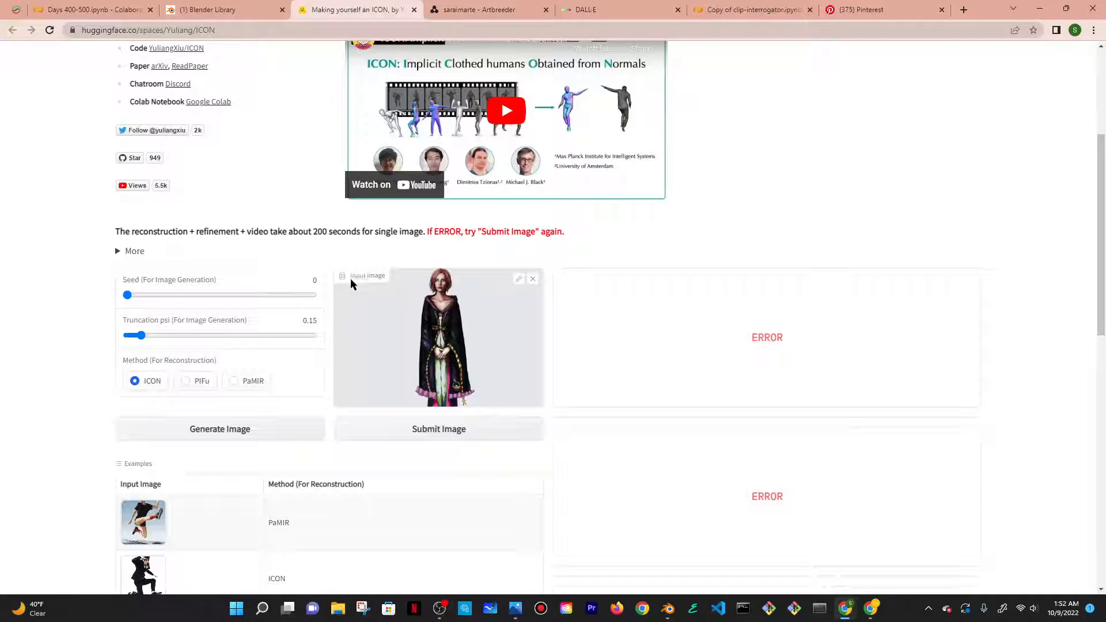
# Reload the ICON page to reset its input image and reconstruction settings
pyautogui.scroll(-1, 349, 288)
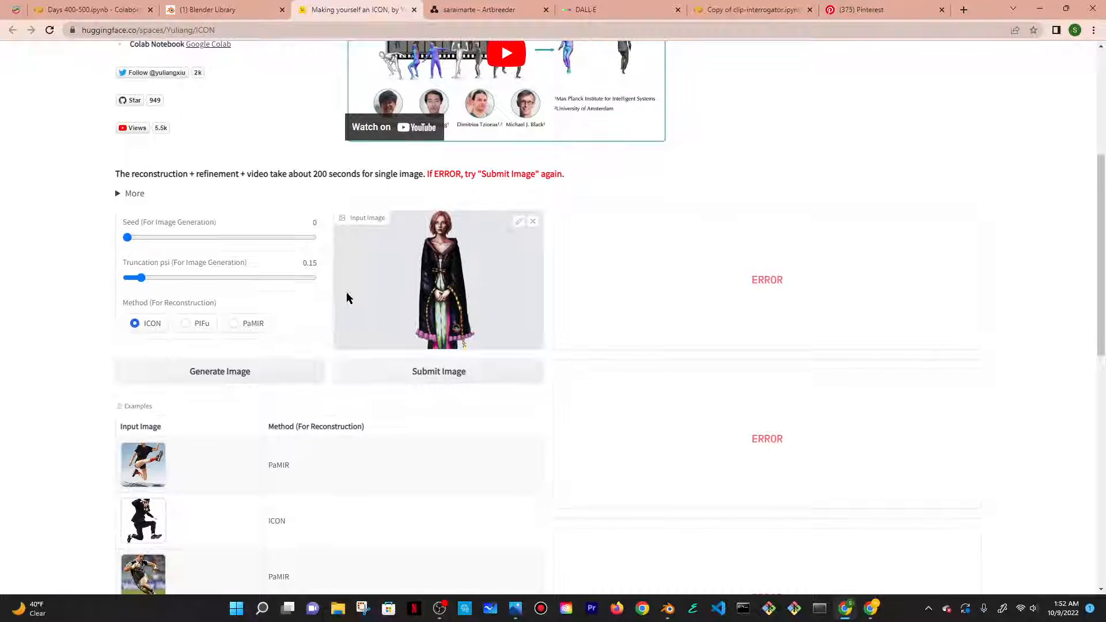
pyautogui.click(48, 30)
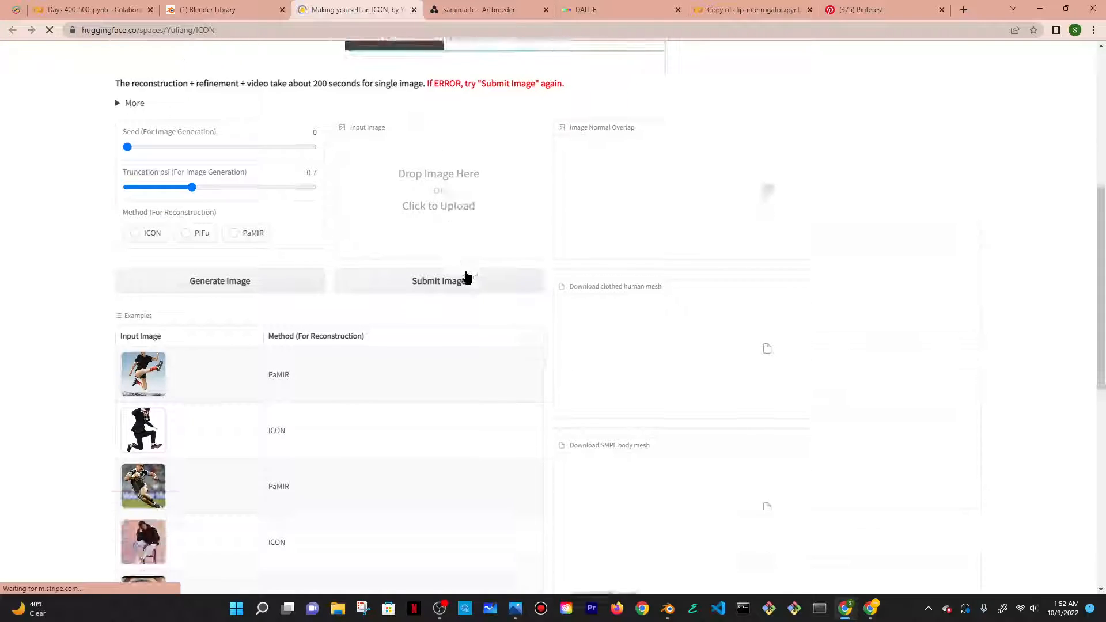